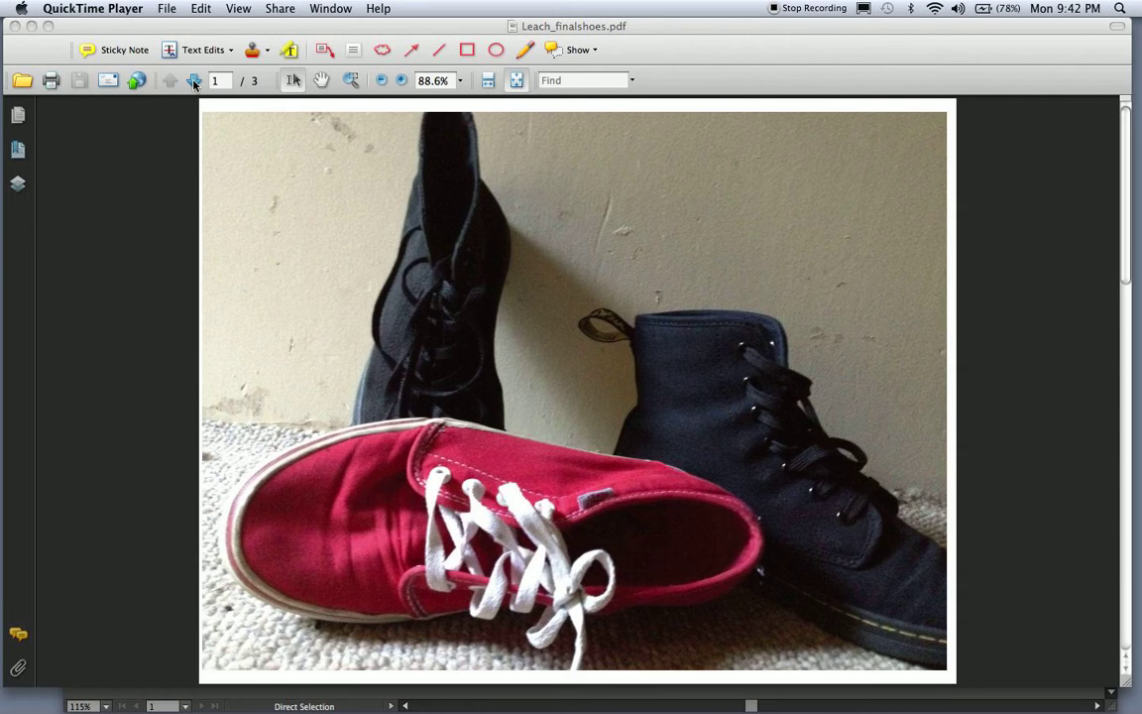
View pages 2 and 3 of Leach_finalshoes.pdf, close it and switch to the Leach_shoes document in Illustrator.
left_click(194, 83)
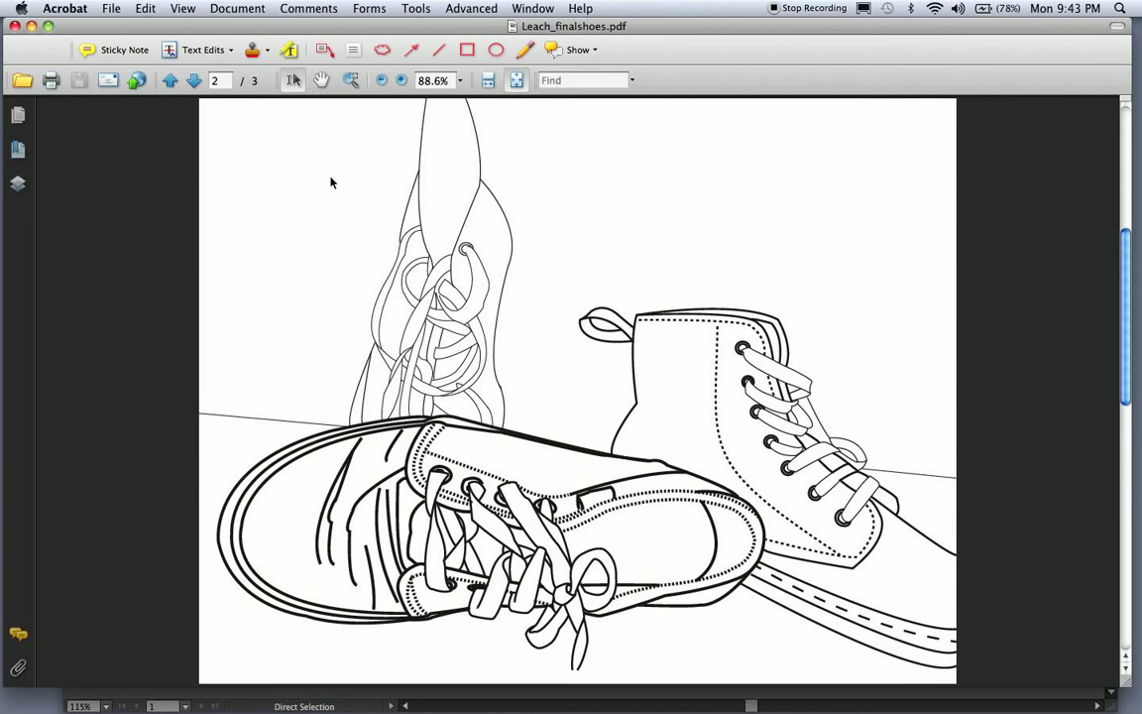
left_click(194, 82)
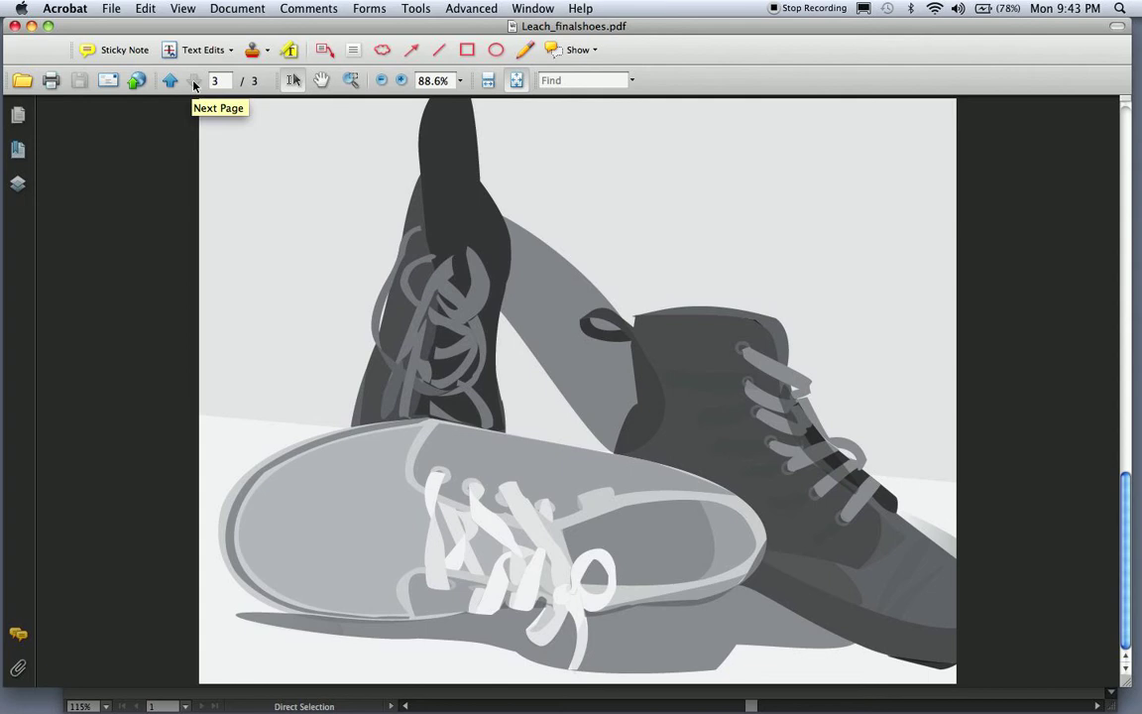
left_click(15, 26)
left_click(277, 90)
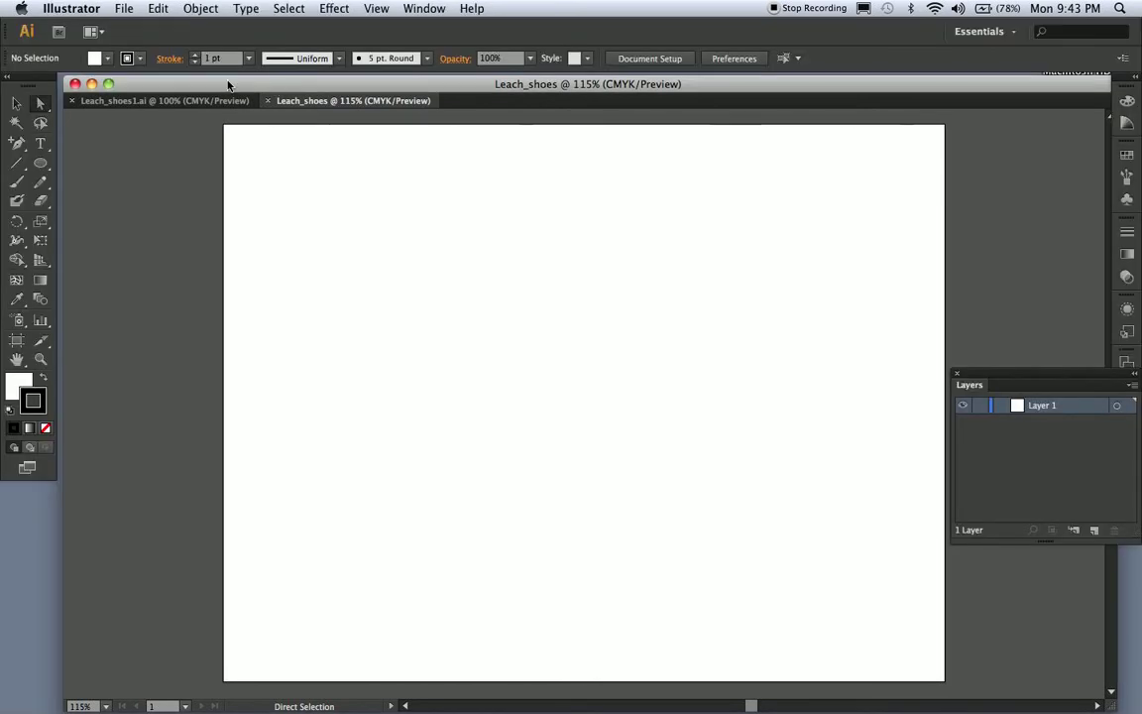
left_click_drag(242, 84, 238, 82)
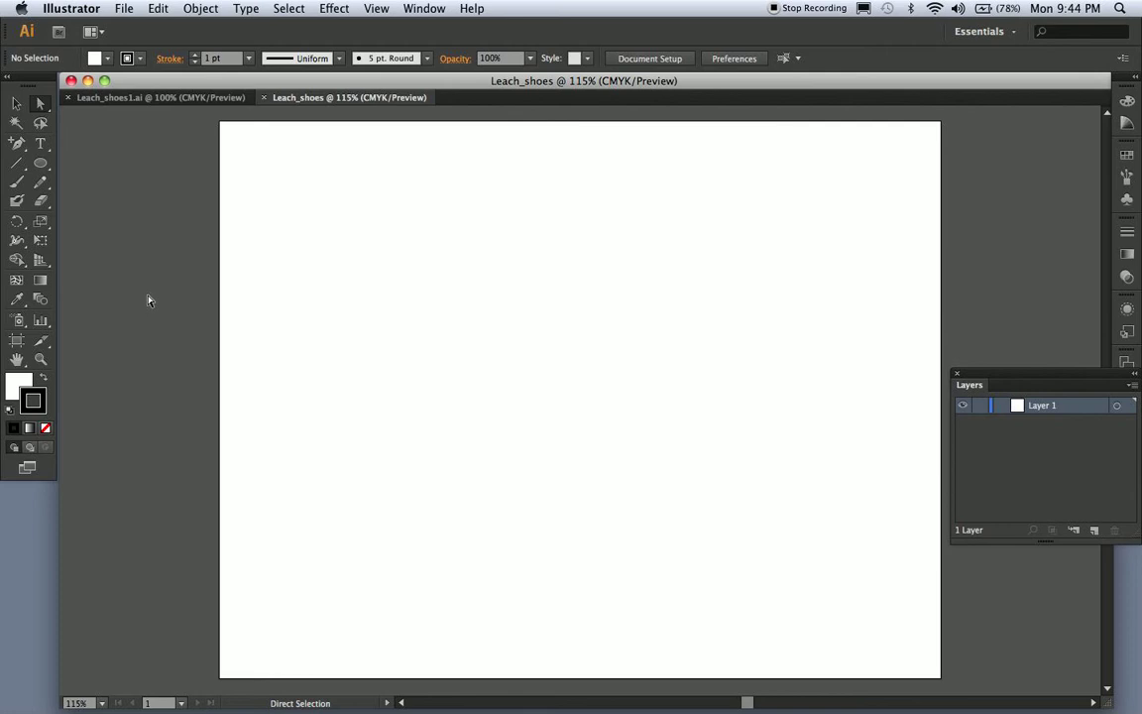
Place the image shoesphoto.jpg from the Desktop into the Leach_shoes document.
left_click(124, 9)
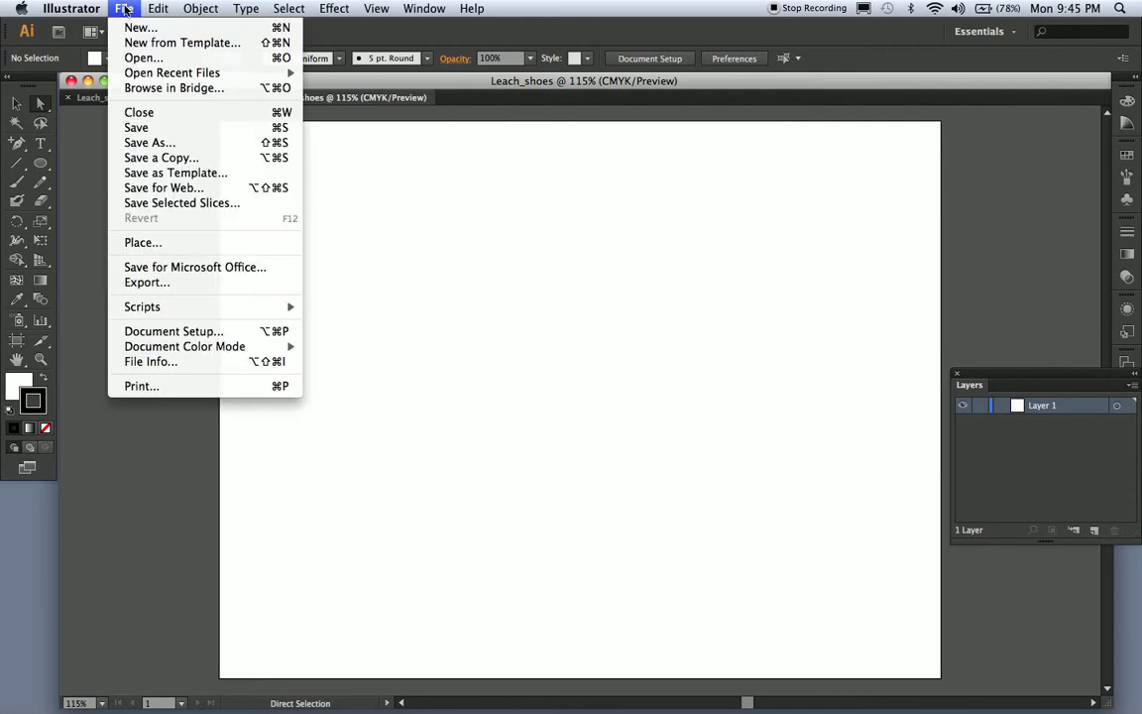
left_click(131, 242)
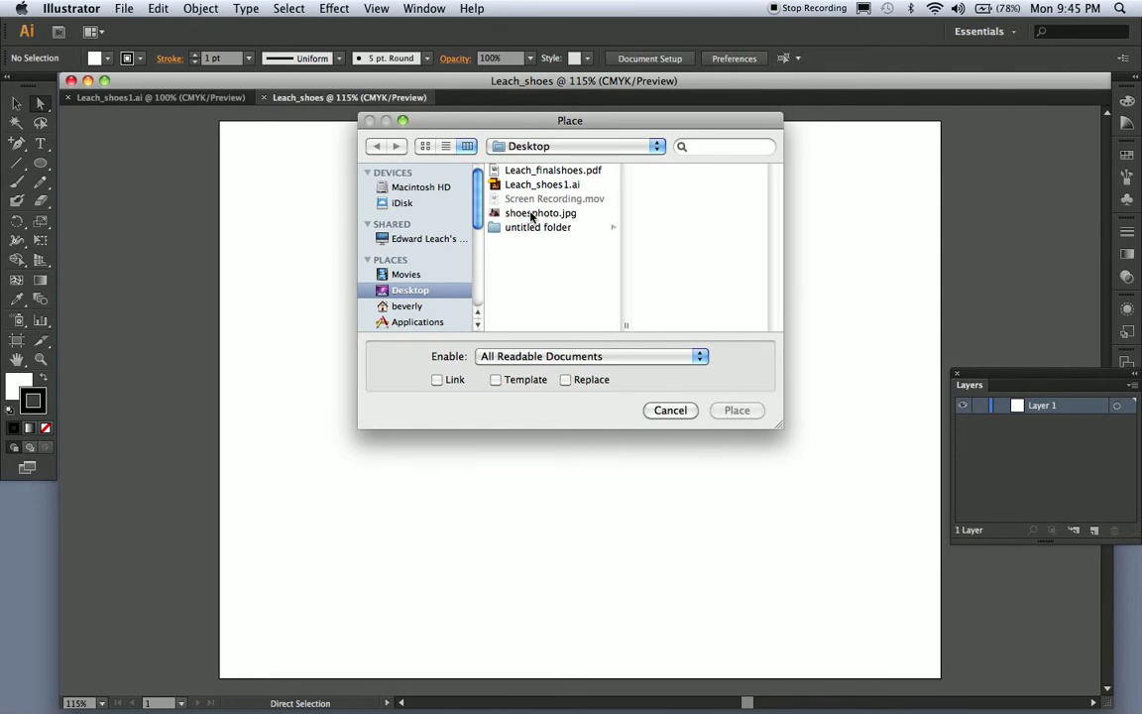
left_click(532, 215)
left_click(737, 411)
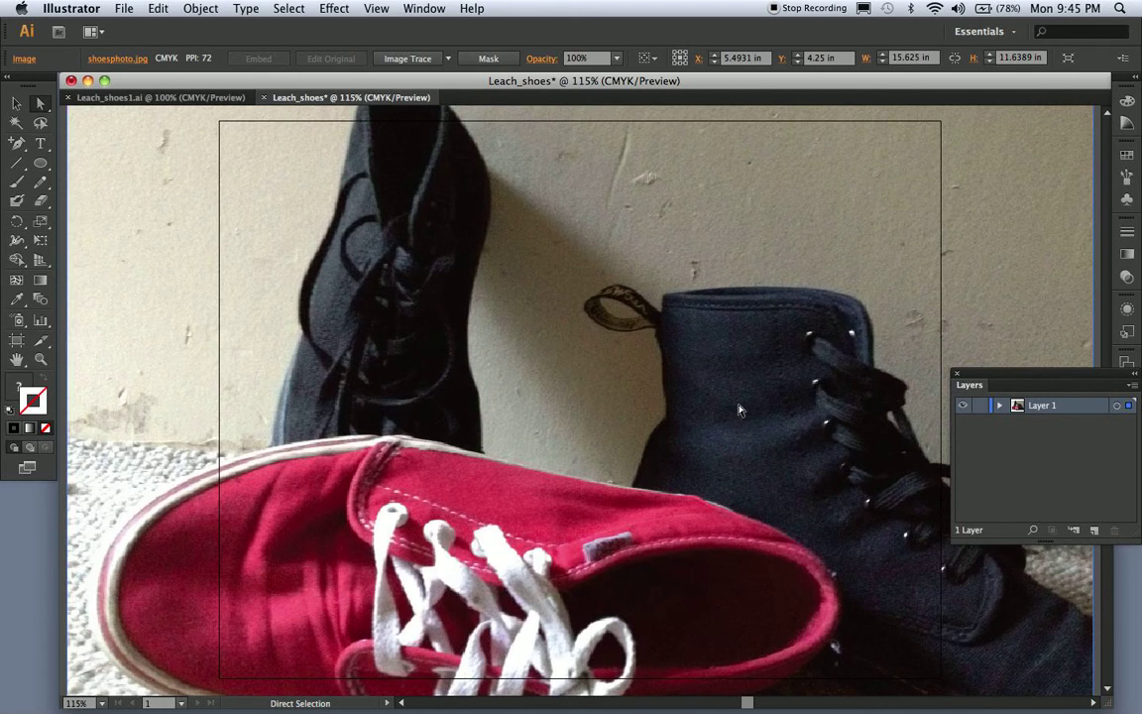
Scale the placed photo proportionally to the artboard's 11 in width and centre it vertically on the artboard.
key("super+minus")
key("super+minus")
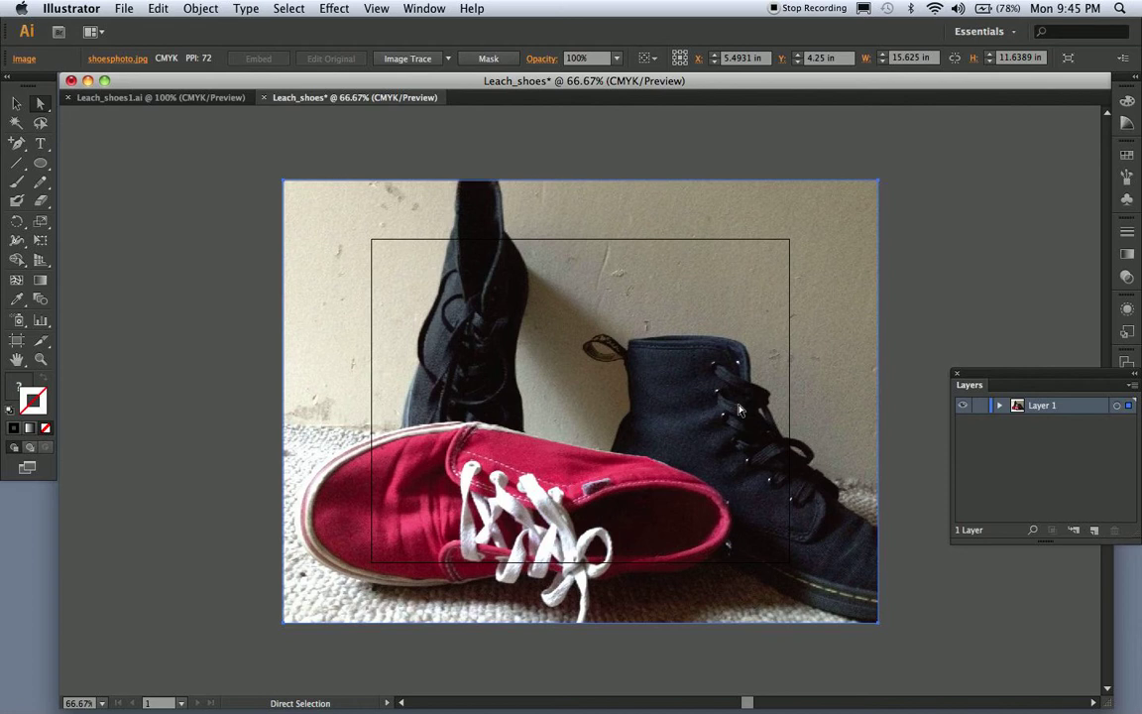
left_click(14, 104)
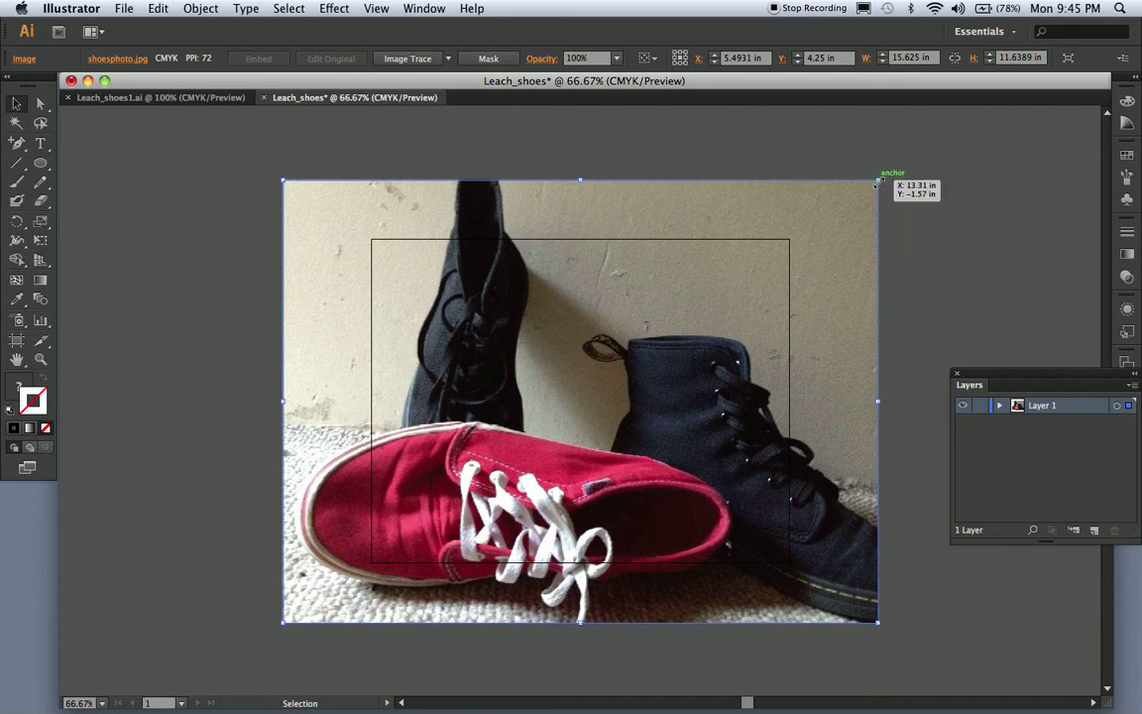
left_click_drag(878, 182, 790, 241)
left_click_drag(285, 243, 373, 248)
left_click_drag(499, 397, 499, 324)
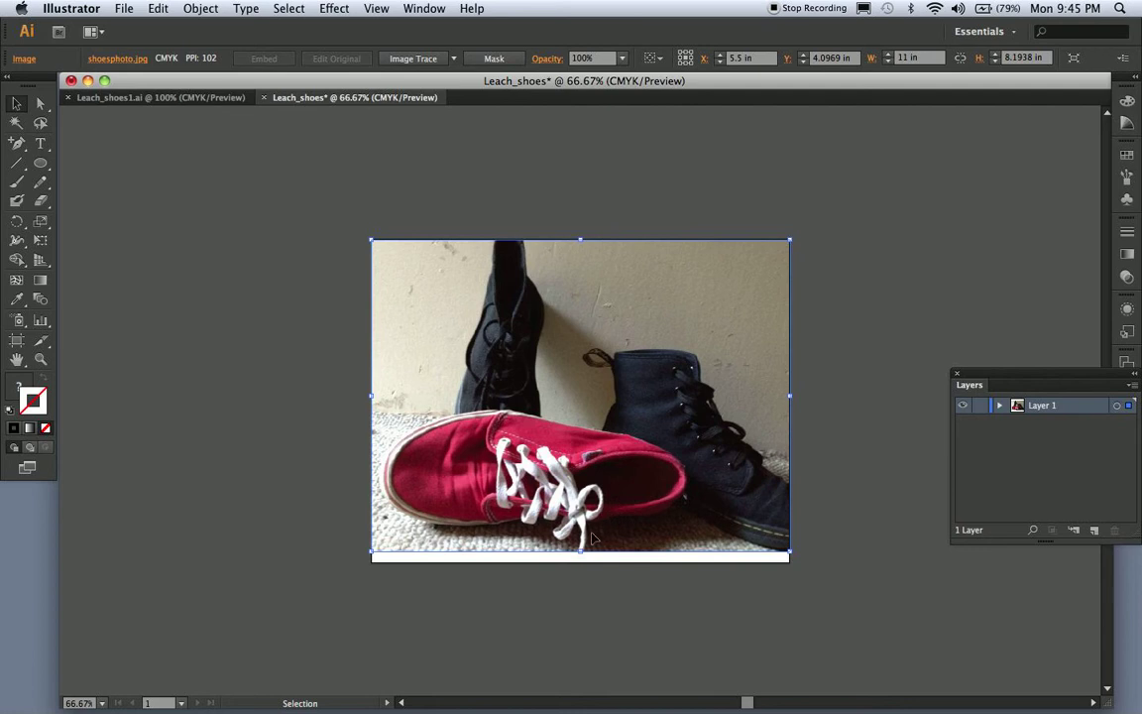
left_click_drag(595, 448, 595, 458)
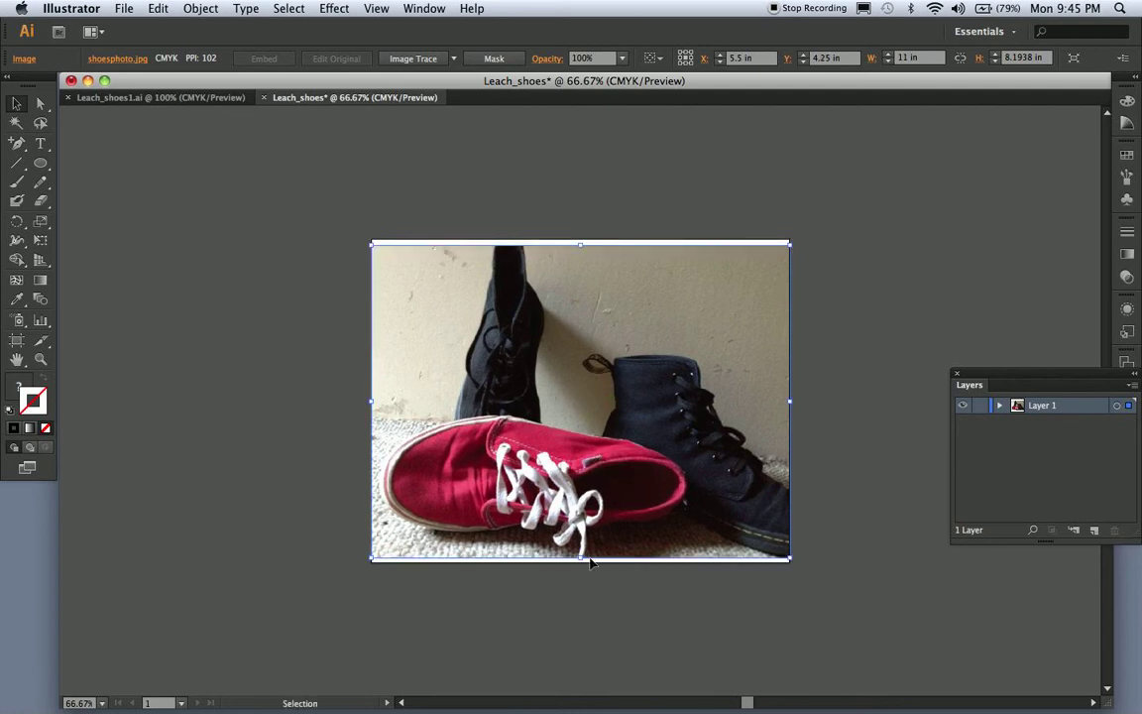
left_click_drag(581, 557, 590, 629)
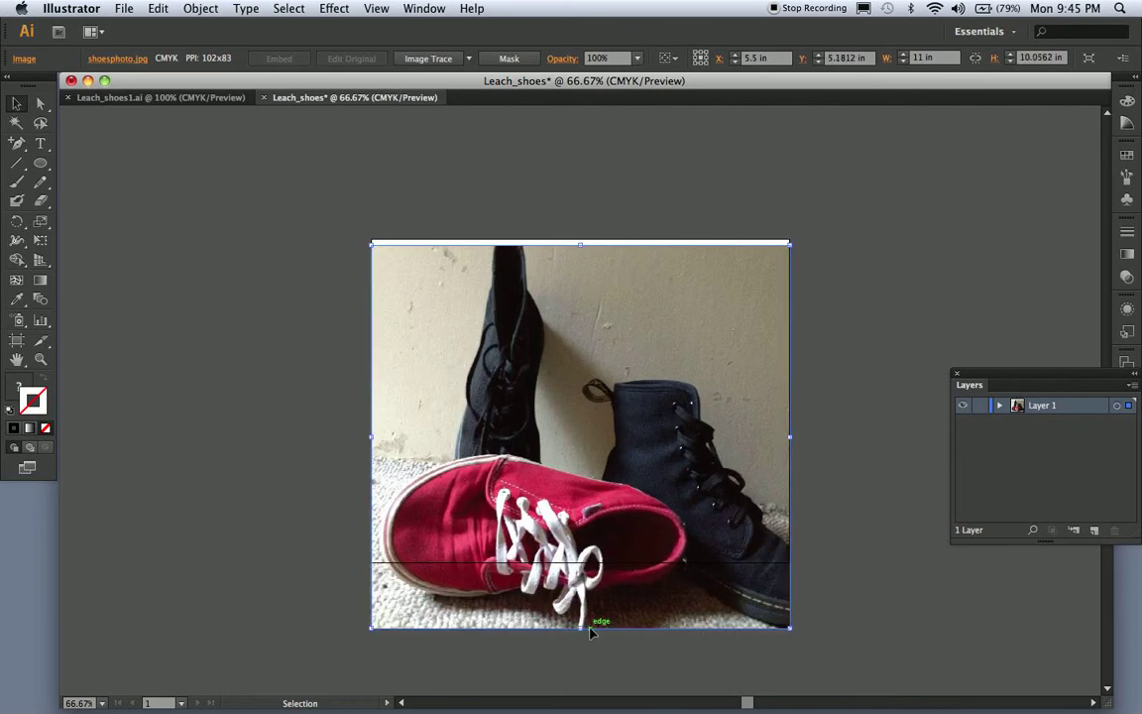
left_click_drag(589, 630, 590, 631)
key("super+z")
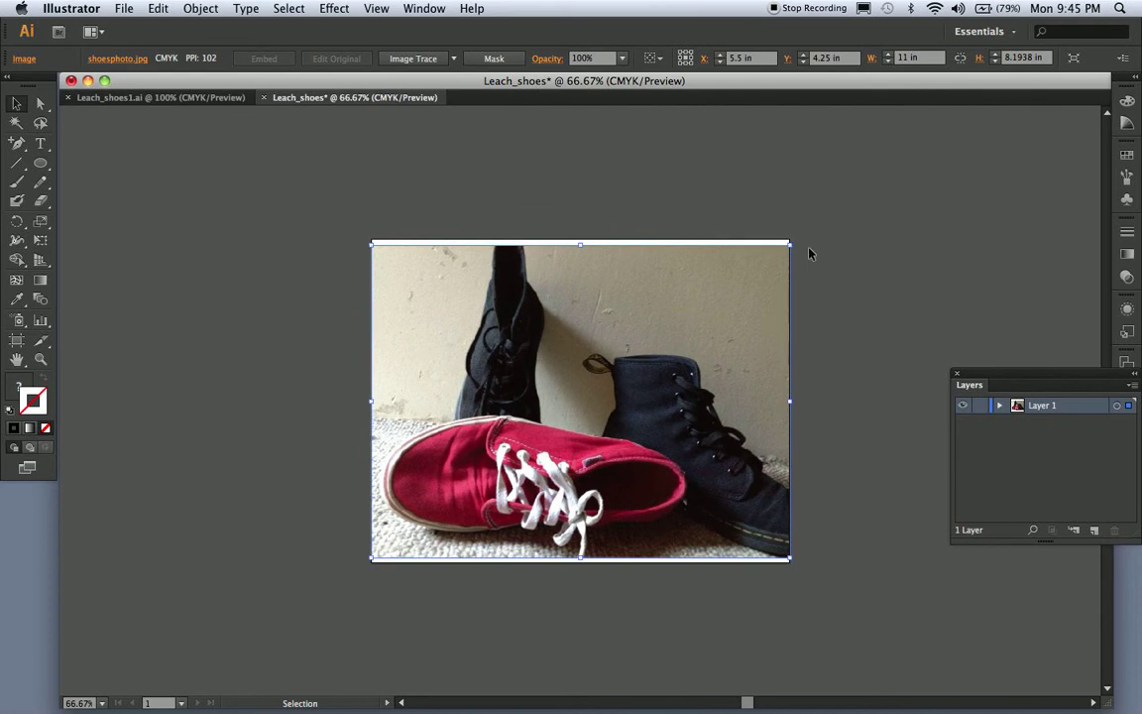
Enlarge the photo proportionally to about 11.2 in wide so it meets the artboard's upper edge.
left_click_drag(790, 241, 961, 295)
left_click_drag(731, 290, 815, 250)
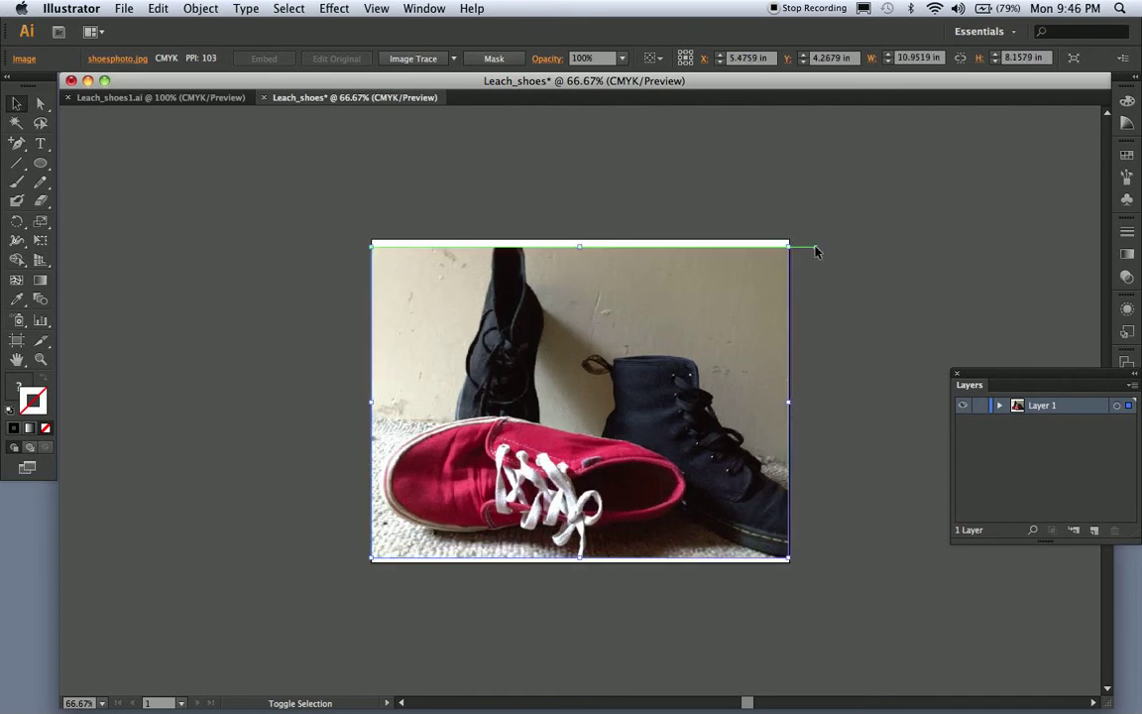
left_click_drag(791, 244, 798, 240)
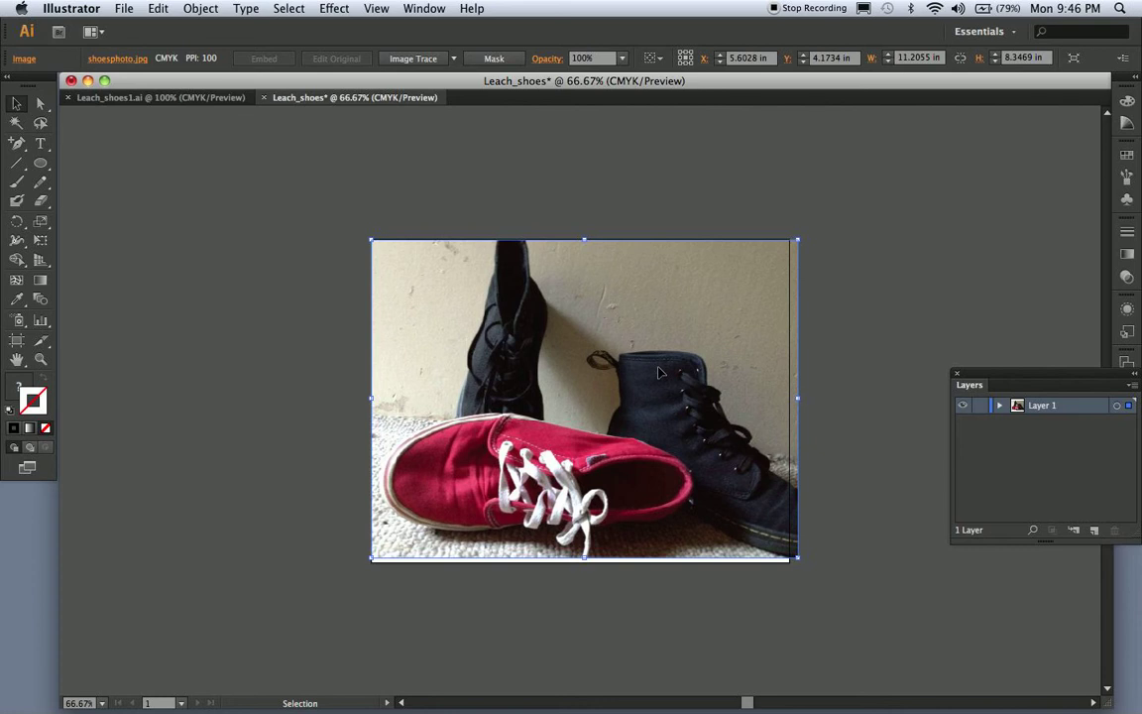
Nudge the photo down to the artboard's lower edge and enlarge it proportionally to about 11.35 by 8.46 in, reaching the upper edge.
key("Down")
key("Down")
key("Down")
key("Down")
key("Down")
key("Down")
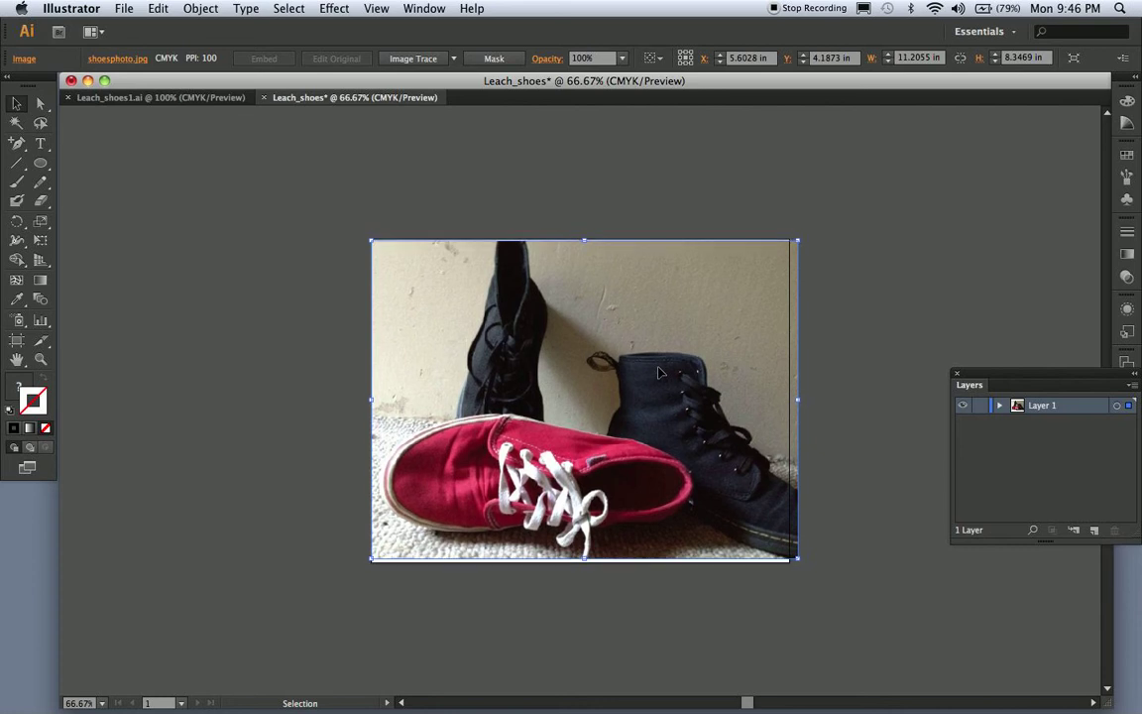
key("Down")
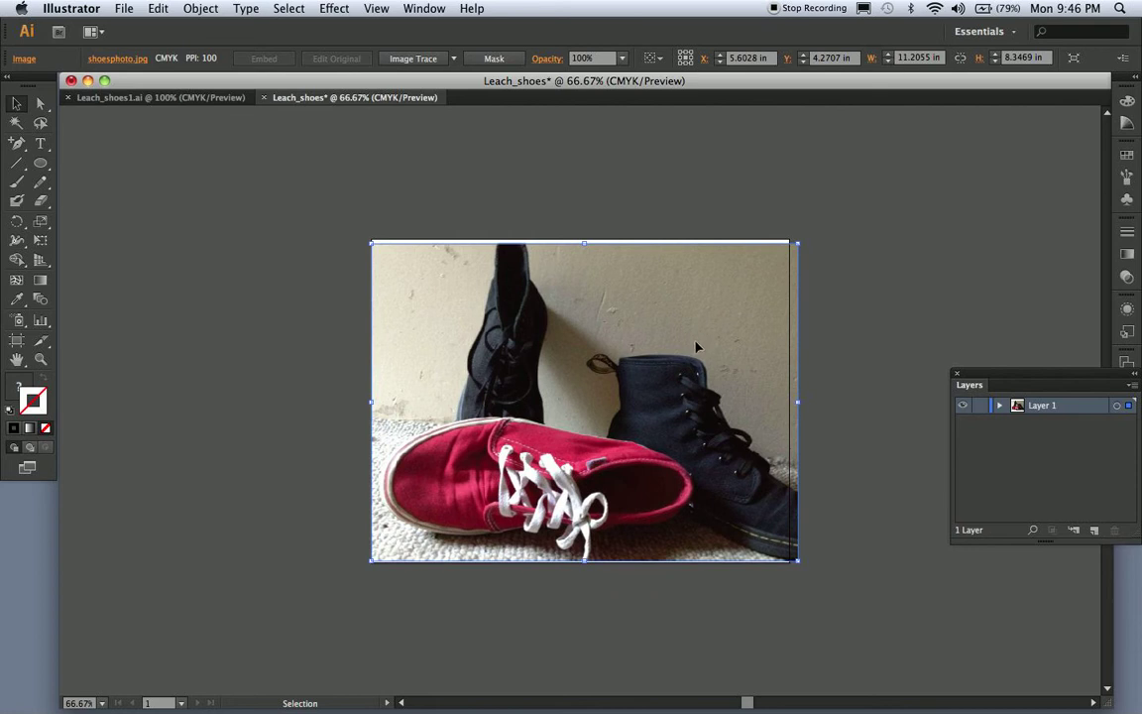
key("Down")
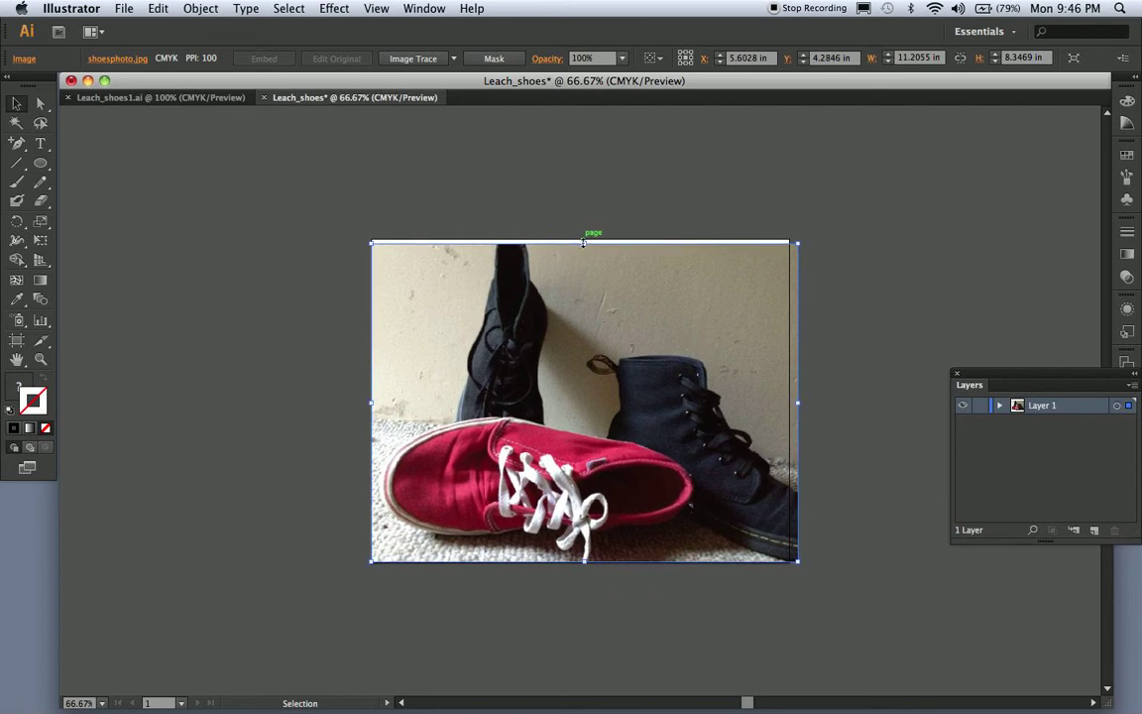
left_click_drag(584, 243, 585, 239)
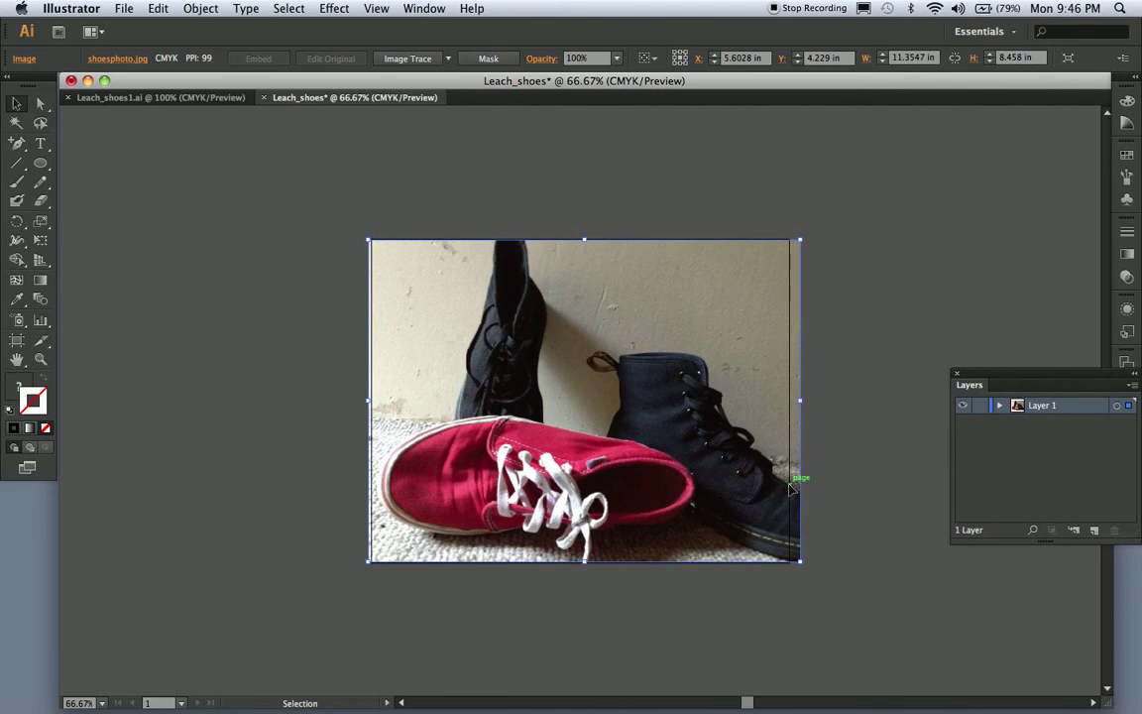
Lock Layer 1, which holds the placed shoe photo.
key("a")
key("super+equal")
key("super+equal")
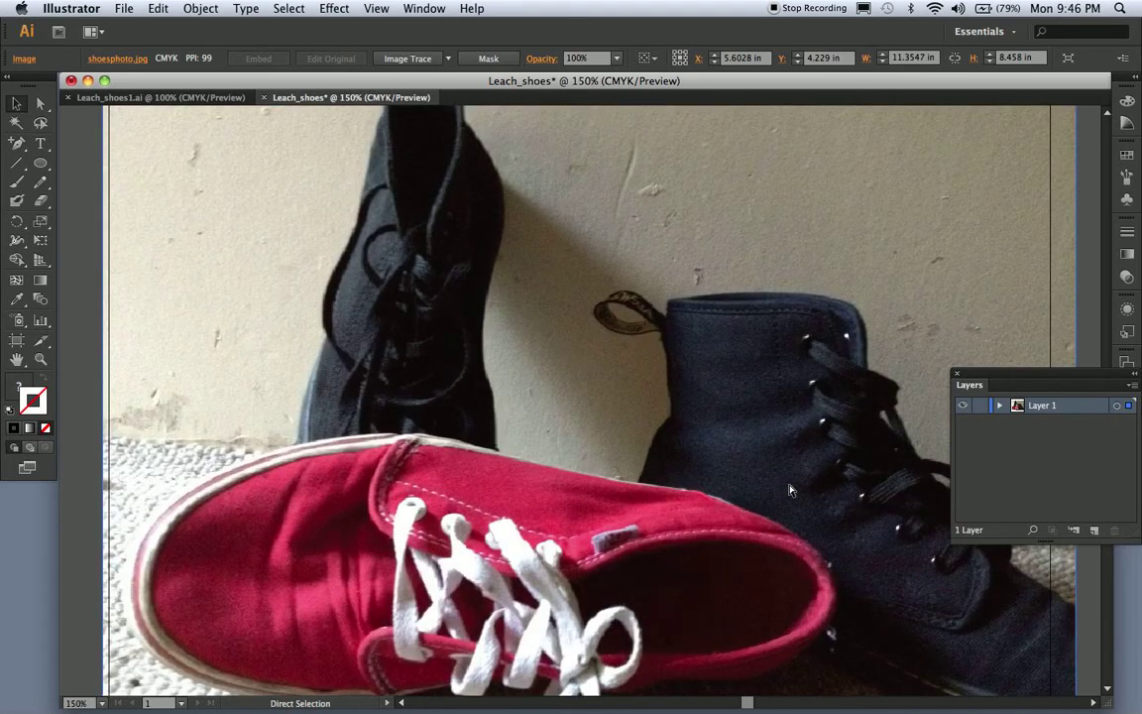
key("super+minus")
key("v")
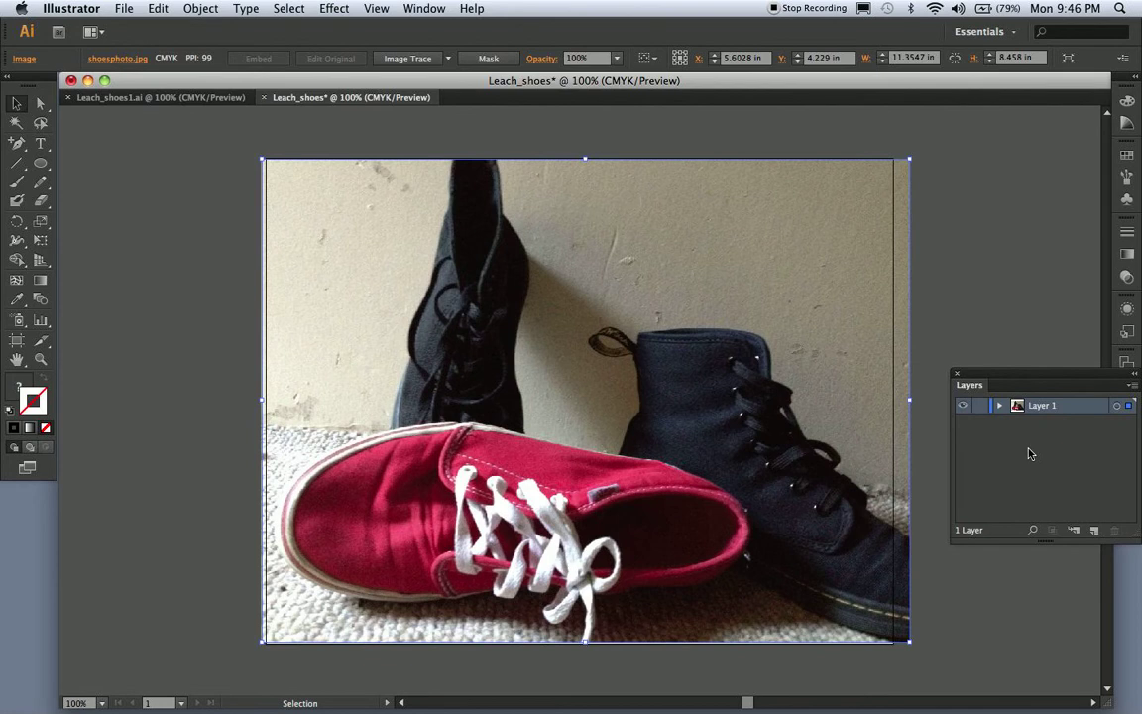
left_click(980, 407)
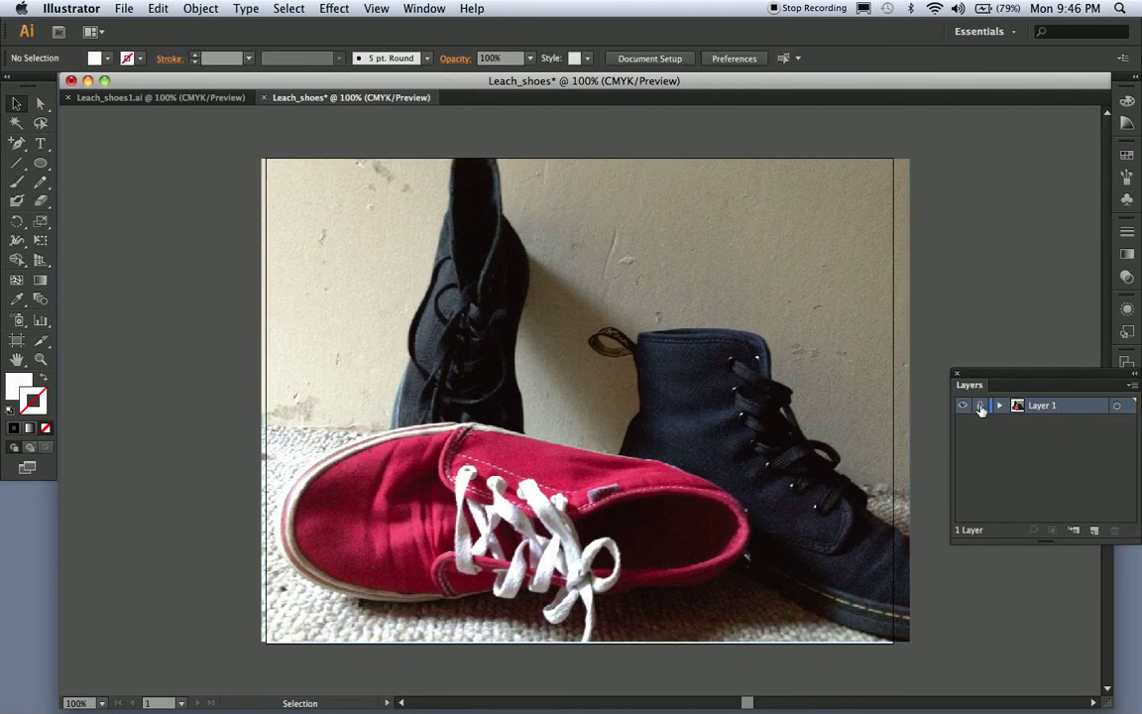
Create a new layer named "line" above the photo layer.
left_click(1130, 385)
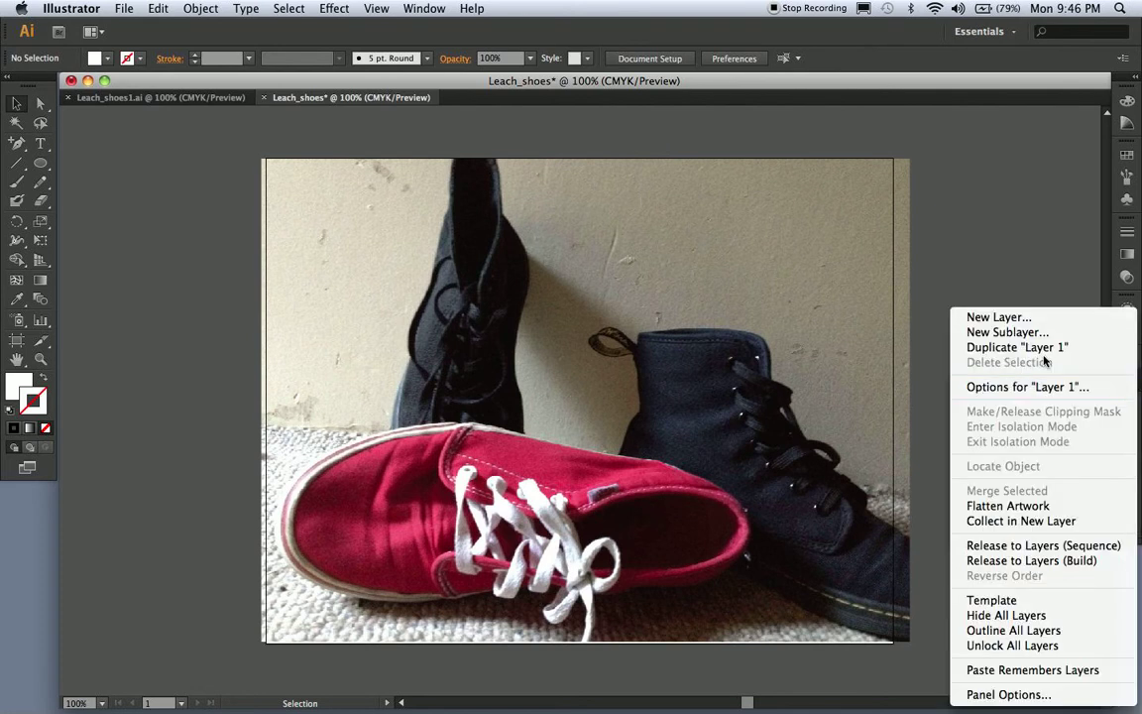
left_click(986, 317)
type("line")
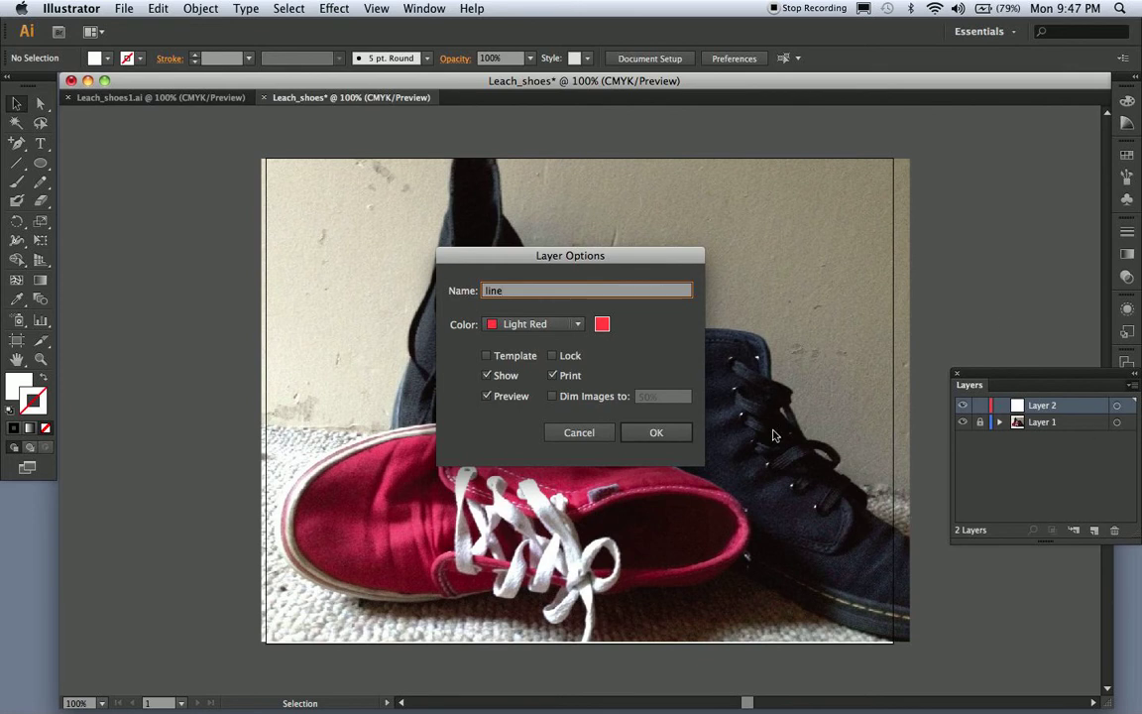
left_click(651, 433)
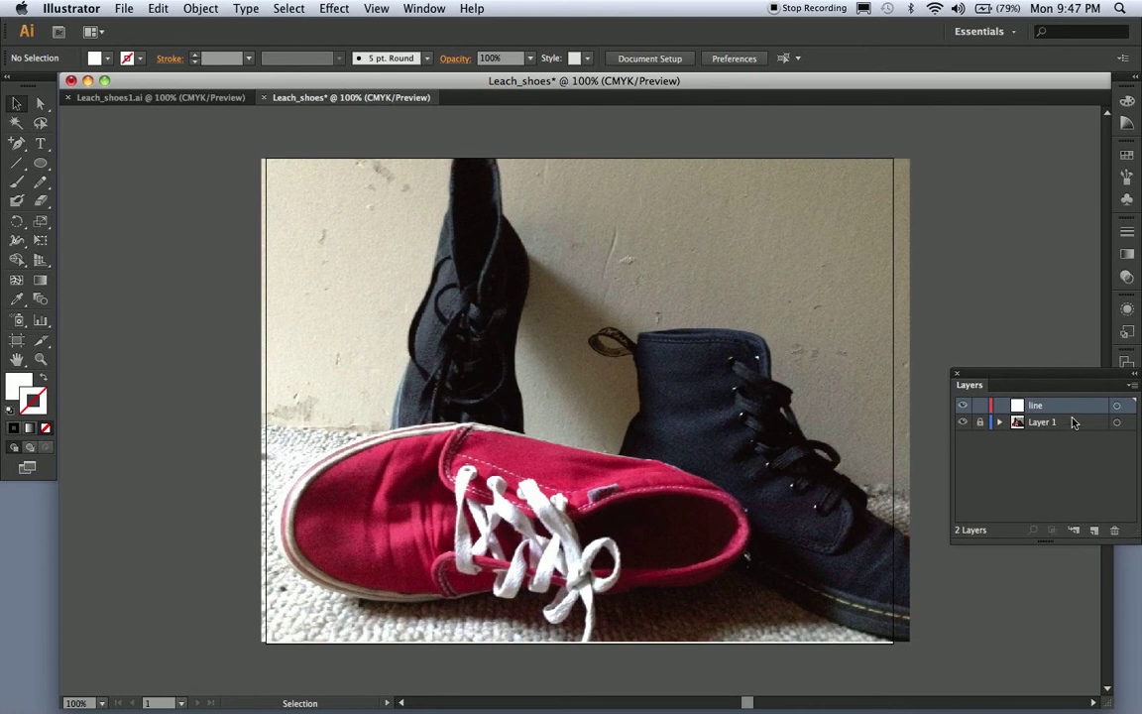
Detach the Stroke panel from the dock and expand it as a floating panel above the Layers panel.
left_click(1127, 231)
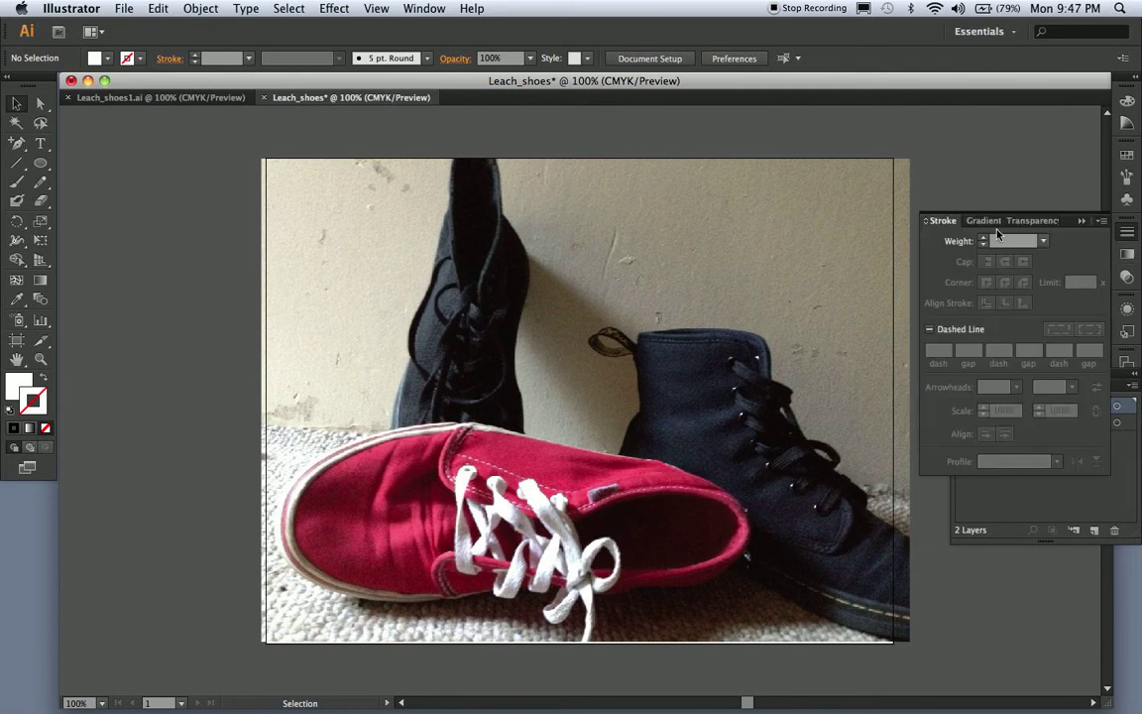
left_click(1084, 222)
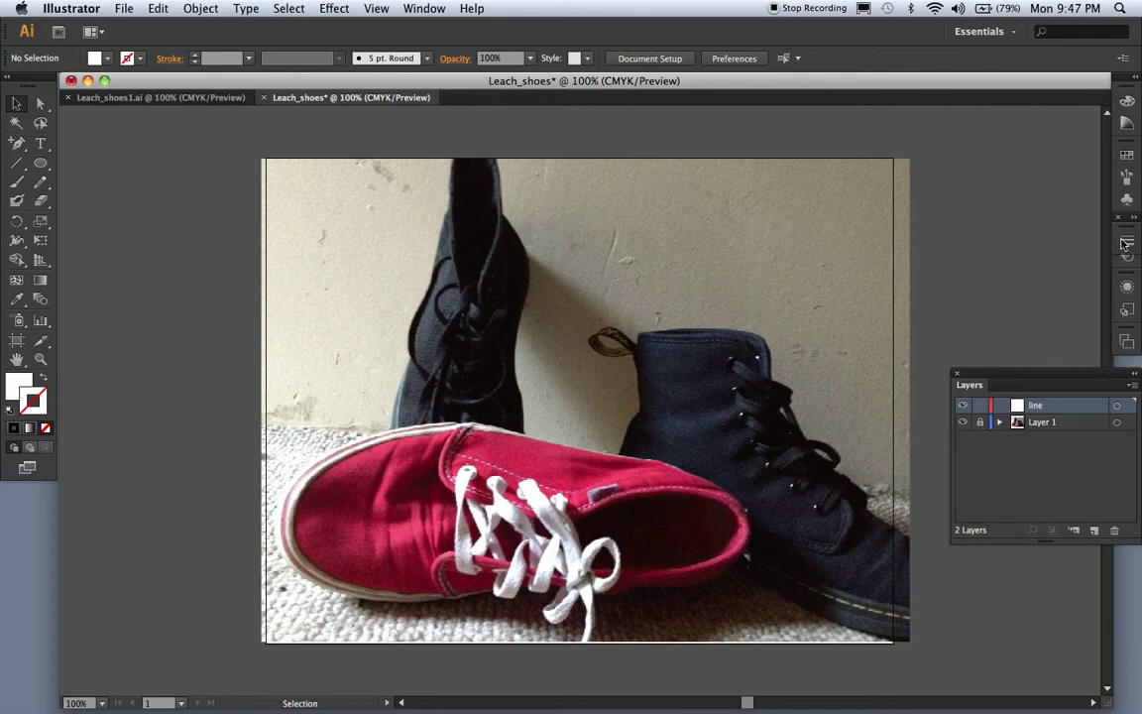
left_click(1127, 233)
left_click(1127, 243)
left_click_drag(1127, 242, 1010, 200)
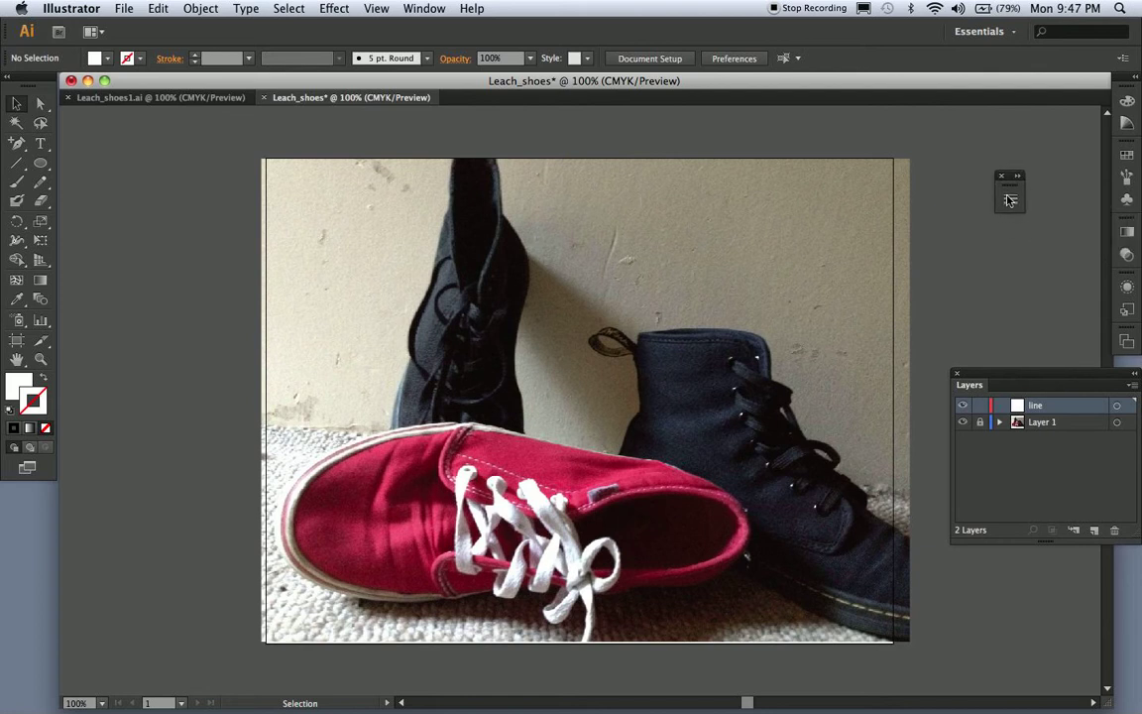
left_click(1014, 177)
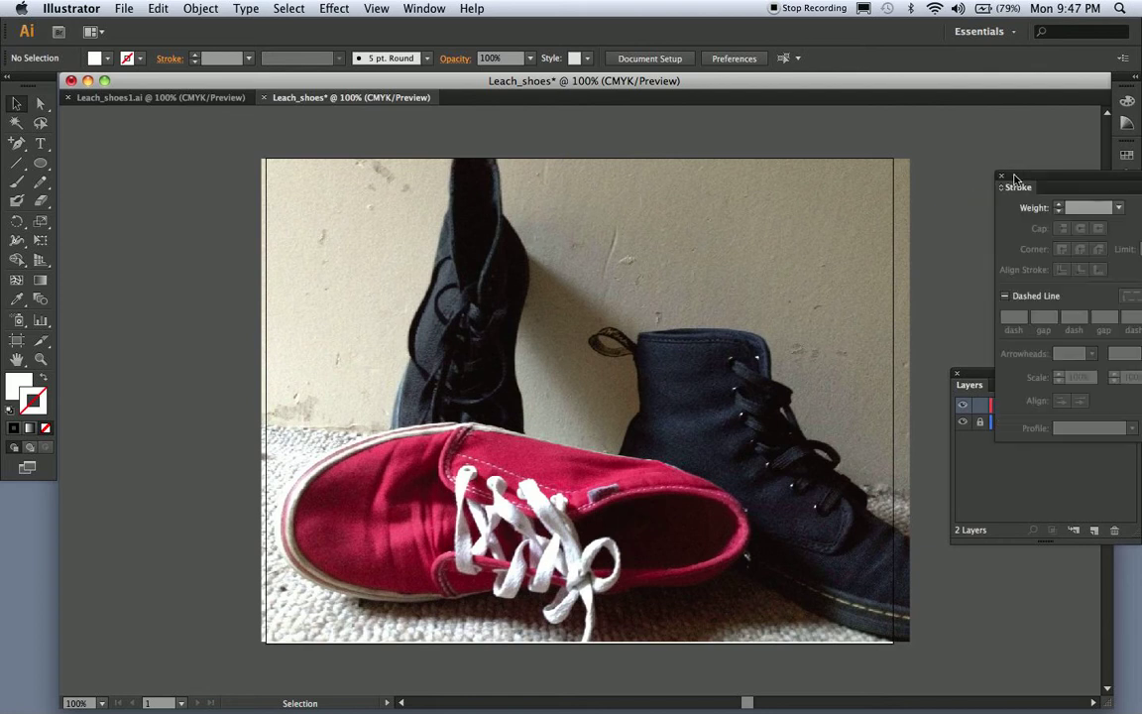
mouse_move(1061, 178)
left_mouse_down()
mouse_move(947, 149)
mouse_move(937, 109)
left_mouse_up()
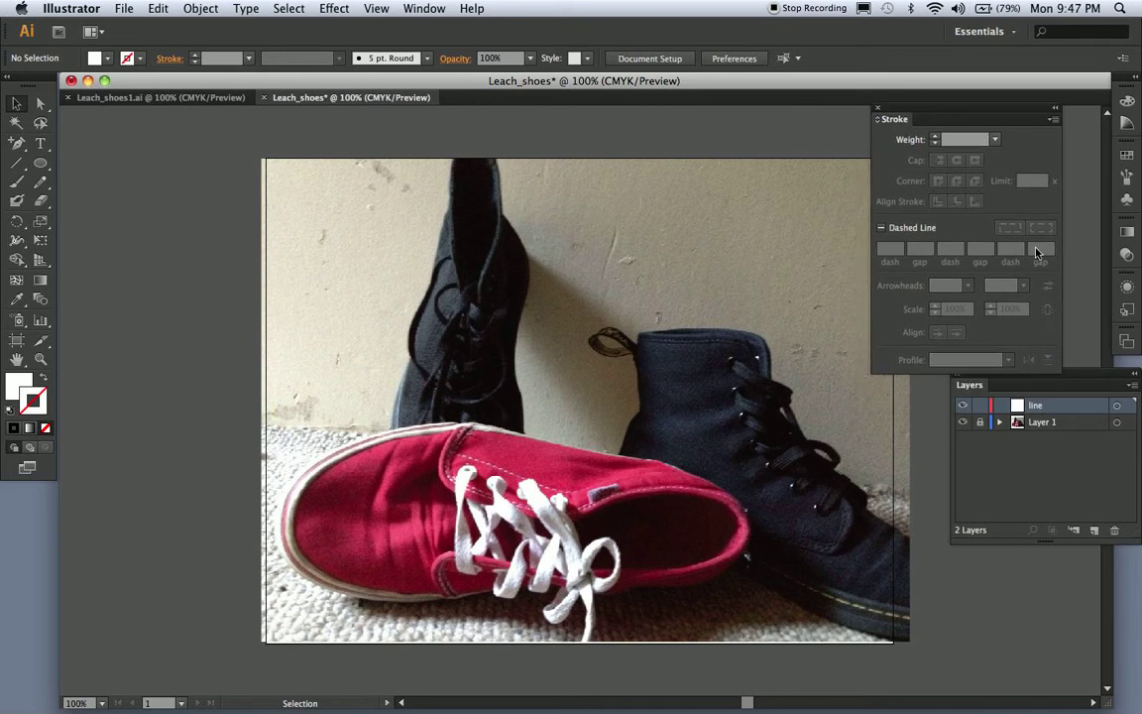
Arrange the floating Stroke and Layers panels beside the artwork, with Layers placed below Stroke.
left_click_drag(1102, 381, 1023, 411)
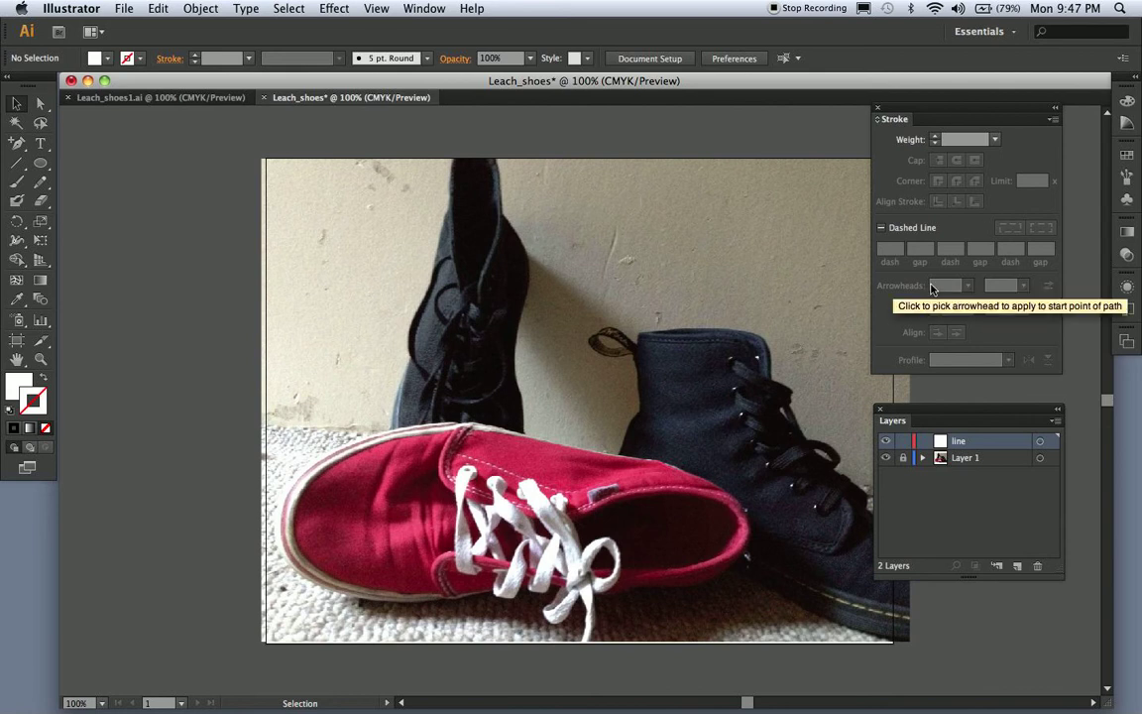
left_click(1056, 108)
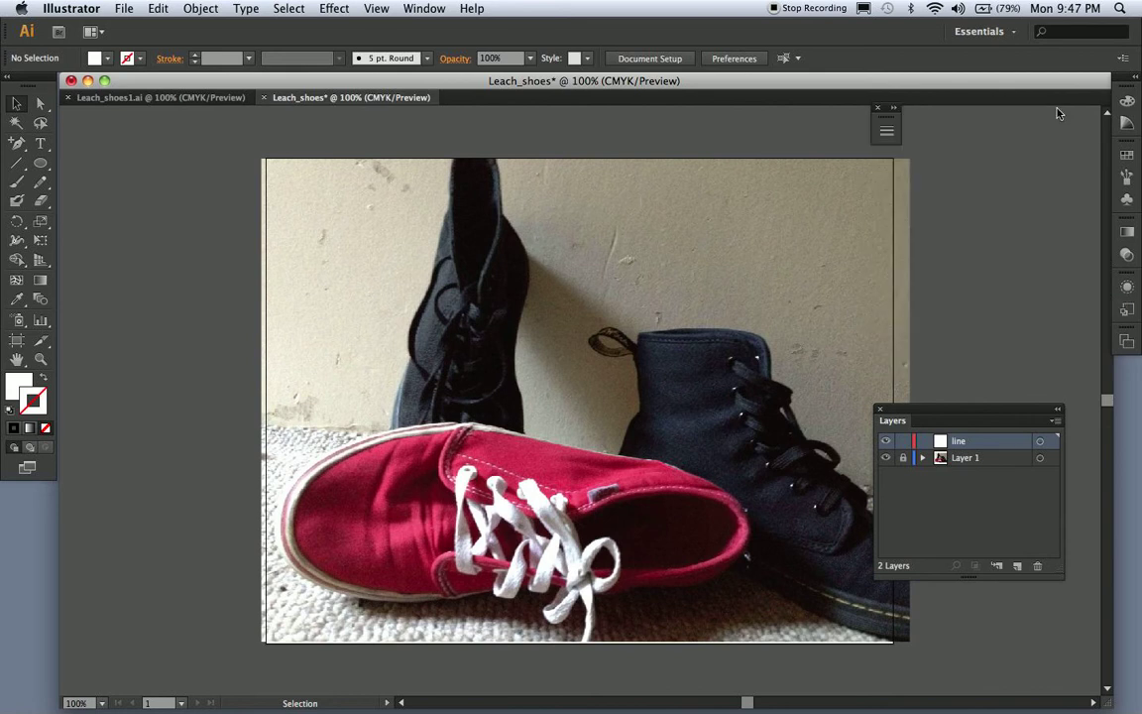
left_click(896, 109)
left_click_drag(959, 112, 990, 119)
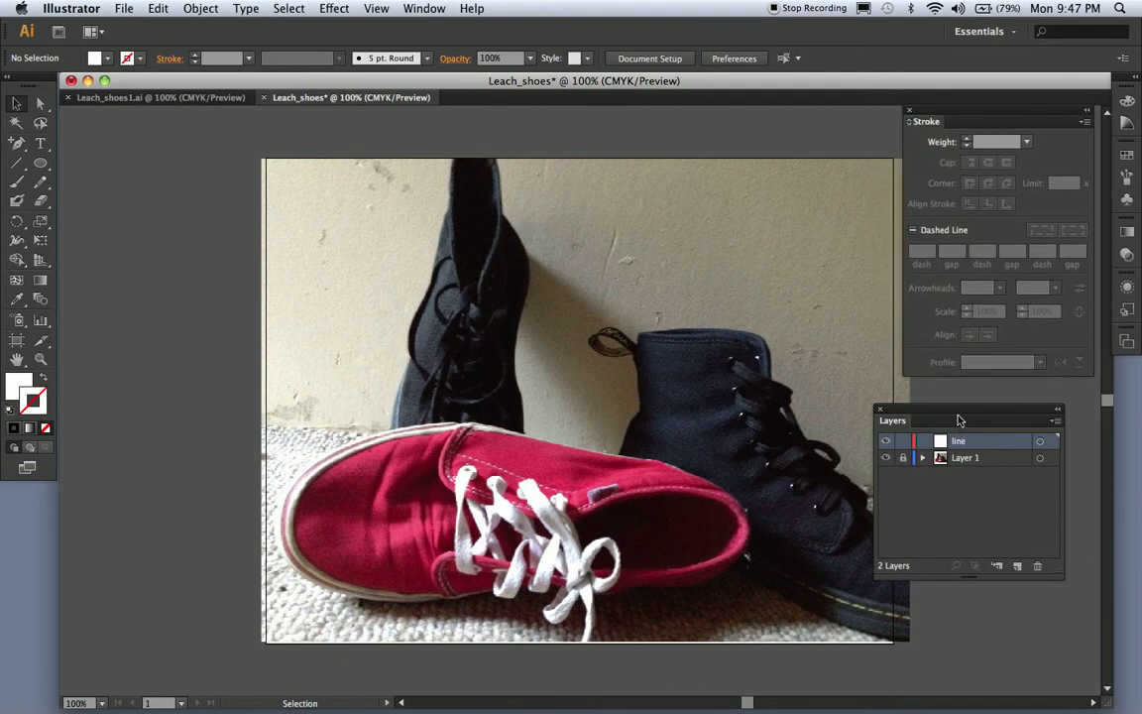
left_click_drag(958, 414, 987, 421)
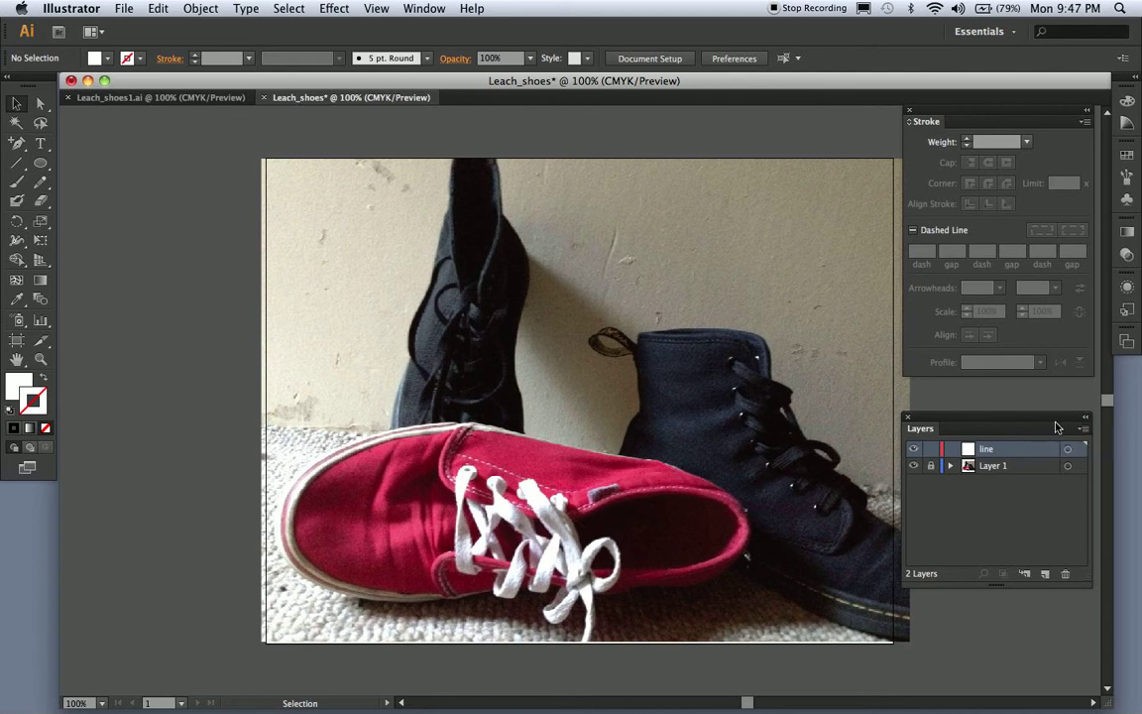
mouse_move(1047, 422)
left_mouse_down()
mouse_move(1072, 516)
mouse_move(1114, 563)
left_mouse_up()
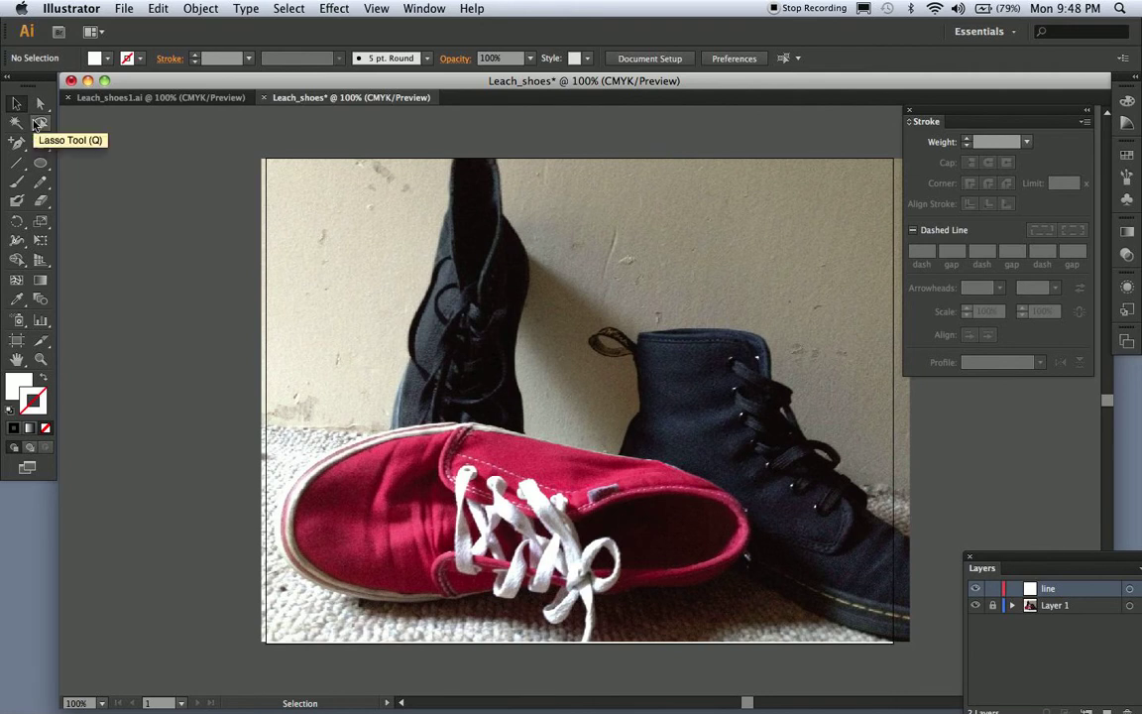
Switch to the Leach_shoes1.ai document, compare its line art with the Layer 1 photo, and view the preset stroke weights.
left_click(161, 98)
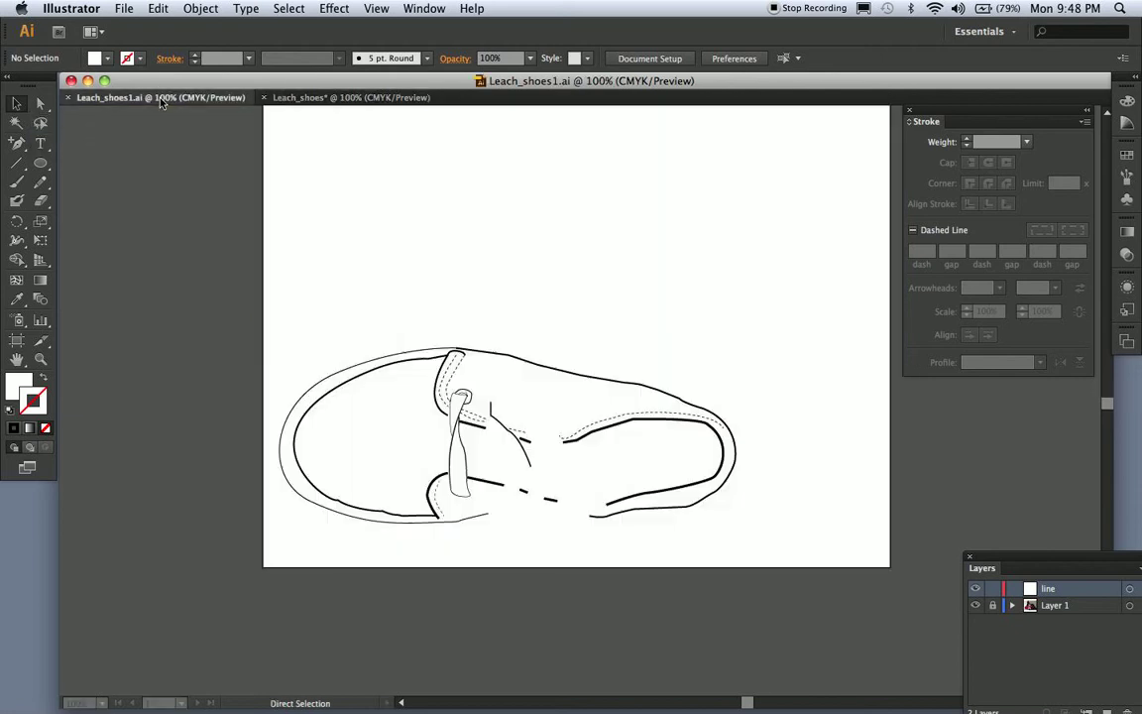
left_click(975, 605)
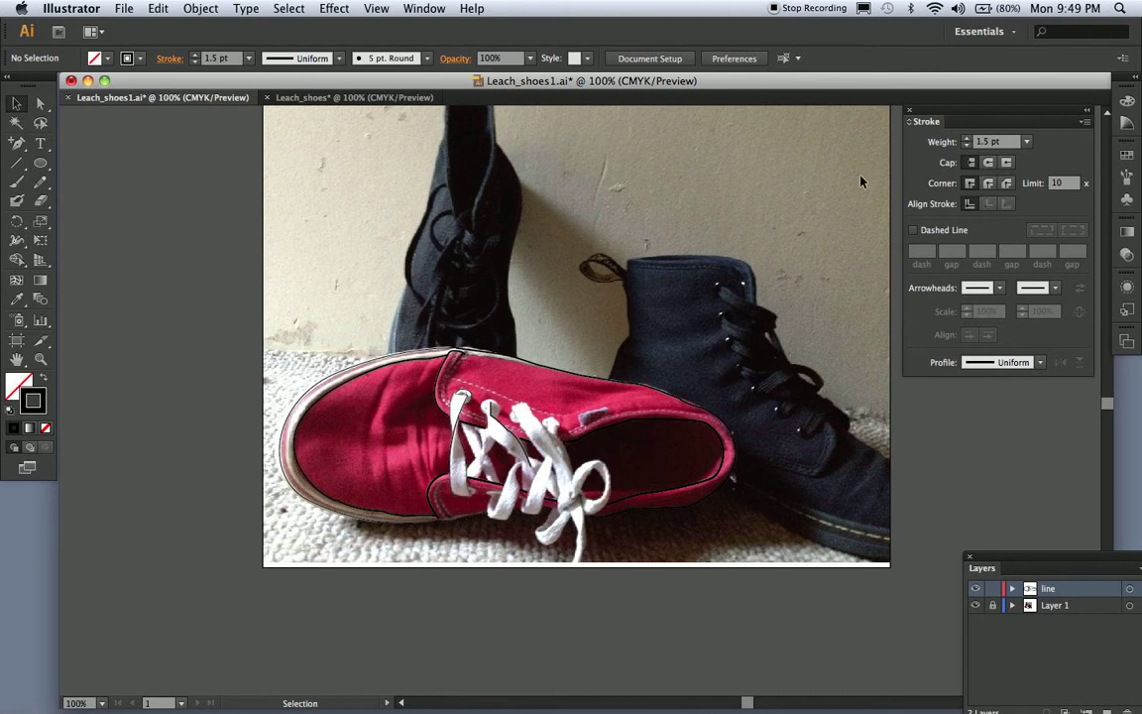
left_click(1027, 142)
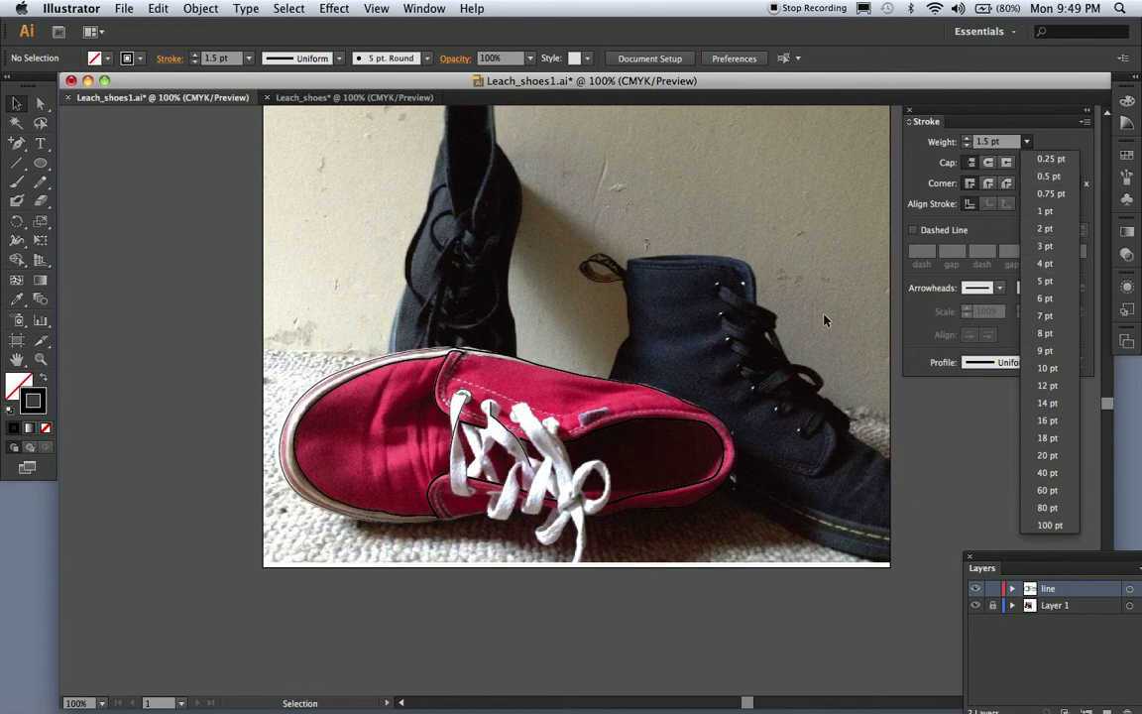
left_click(803, 249)
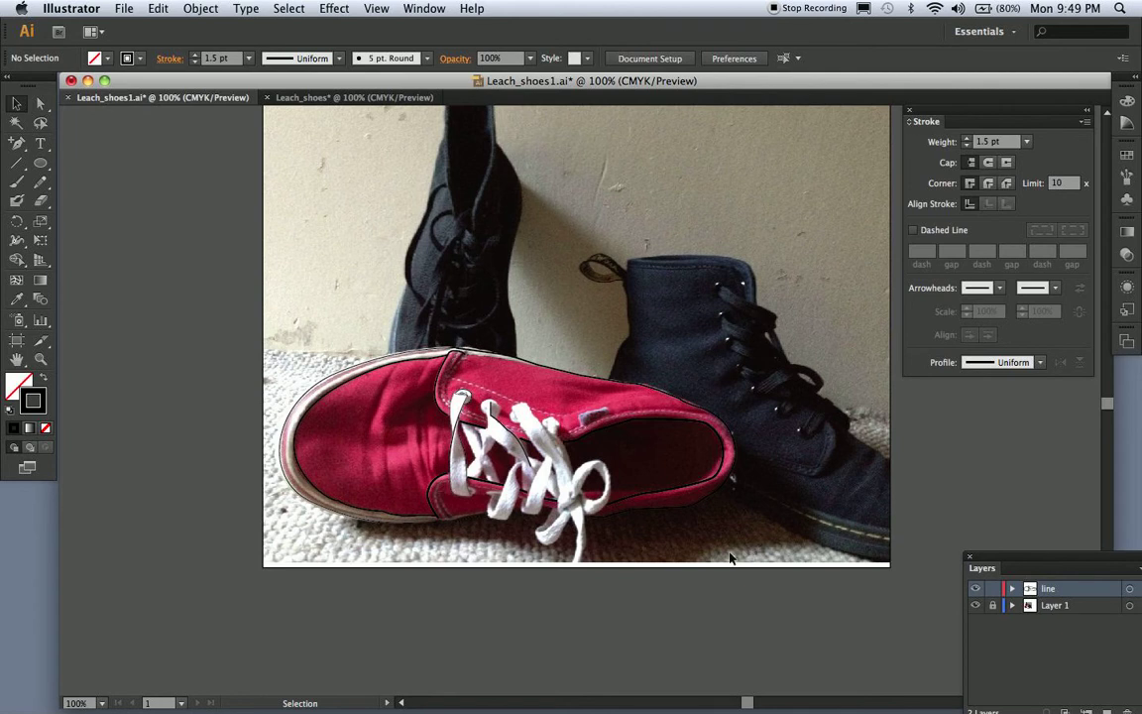
left_click(974, 606)
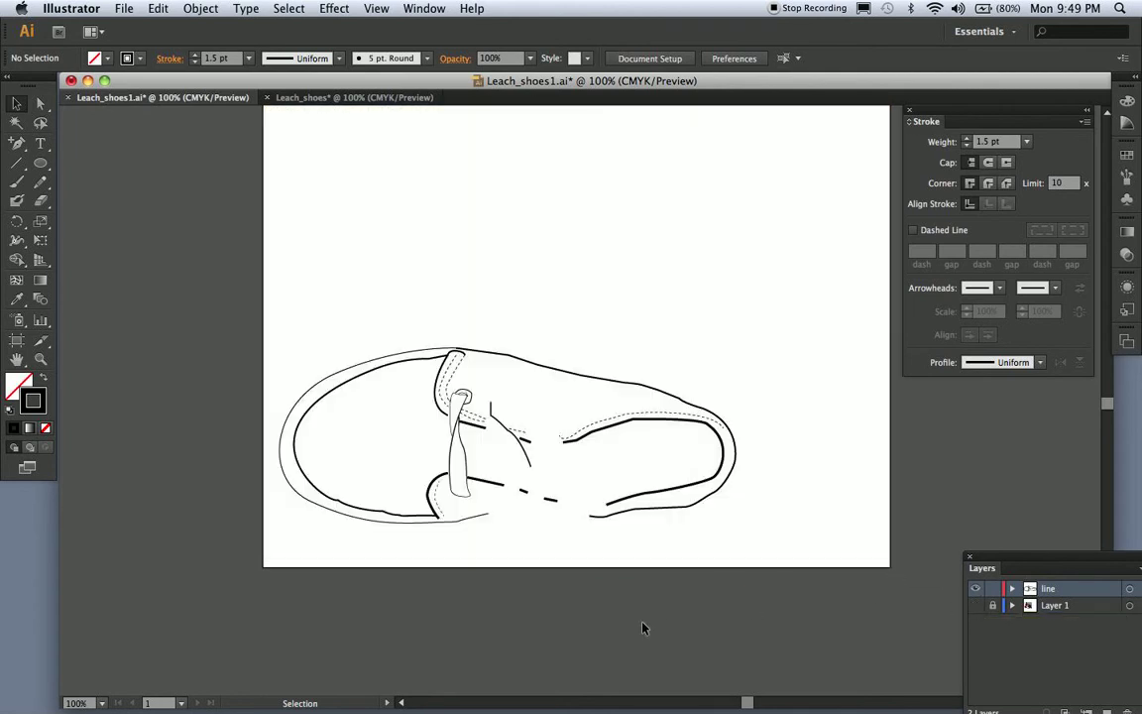
Examine the red shoe's solid and dashed line art up close and compare it with the photo on Layer 1.
key("a")
key("super+equal")
key("v")
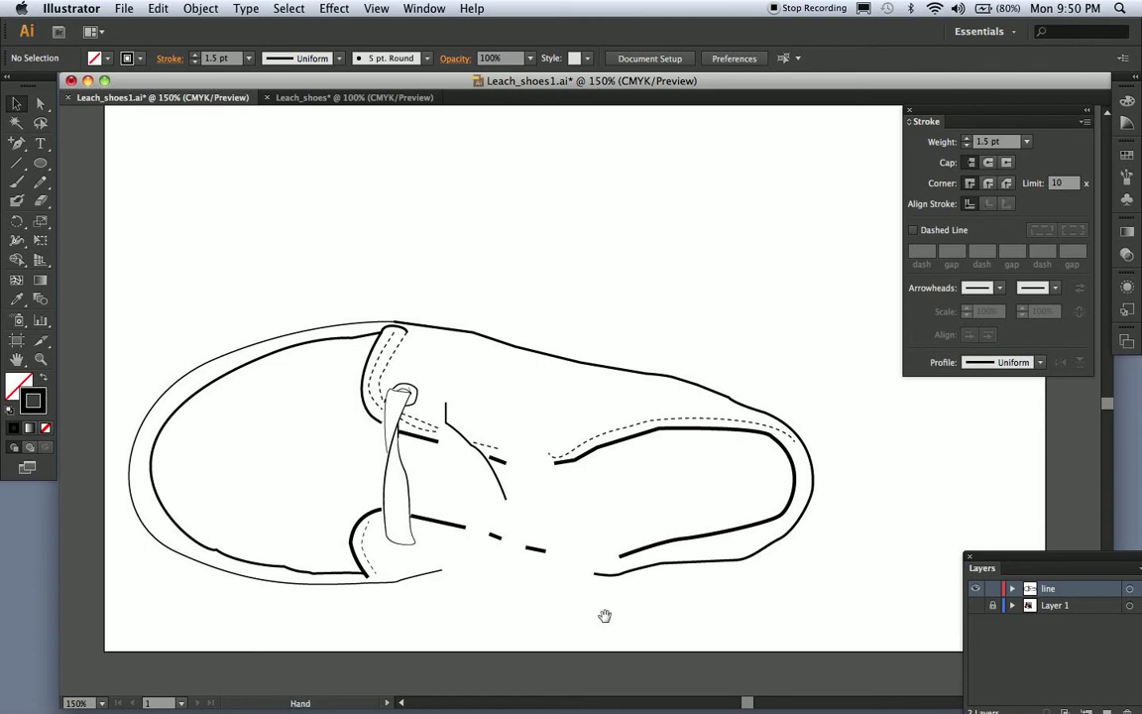
left_click_drag(607, 614, 573, 621)
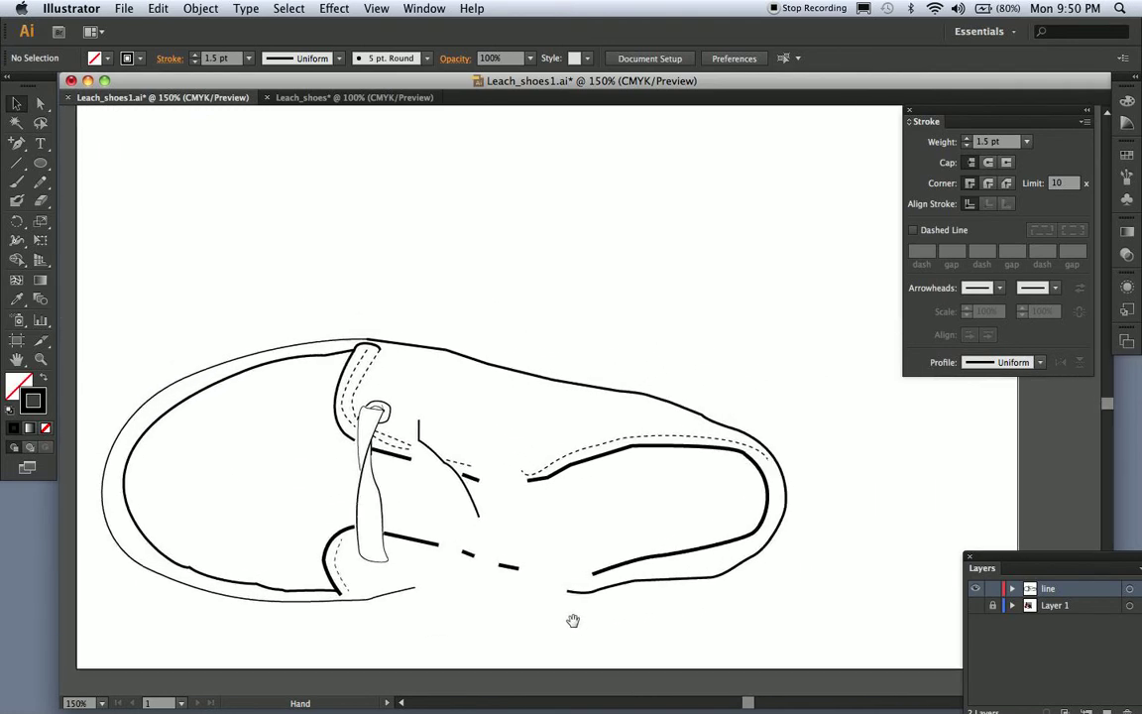
key("space")
key("plus")
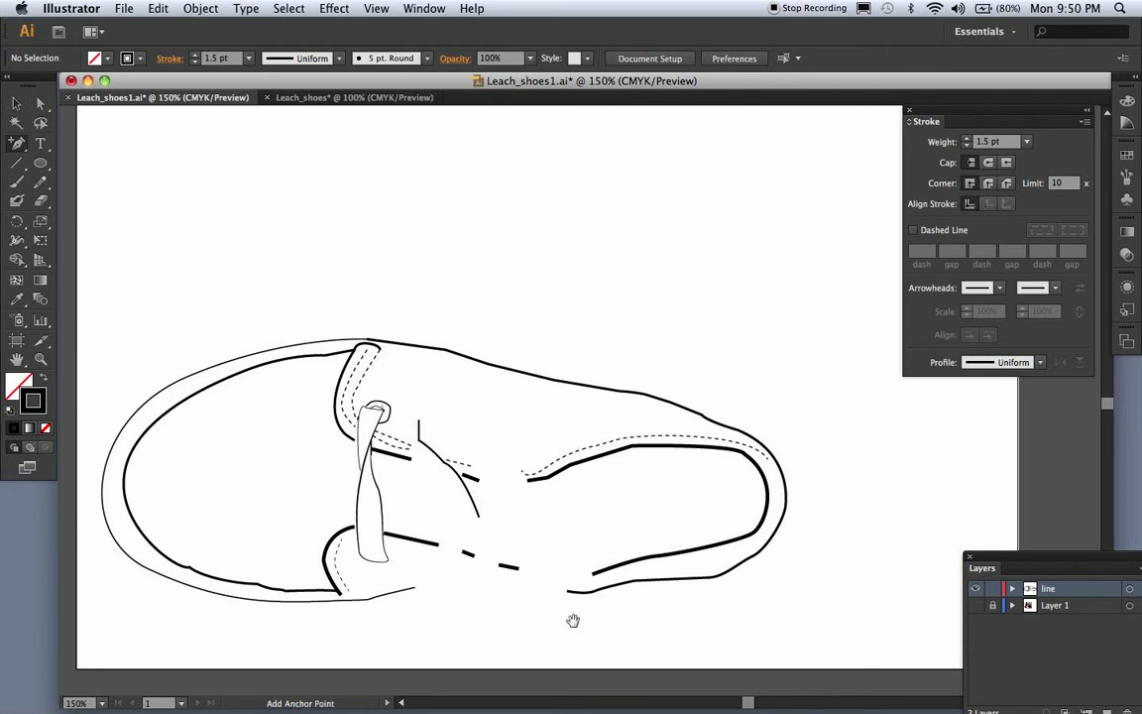
key("super+equal")
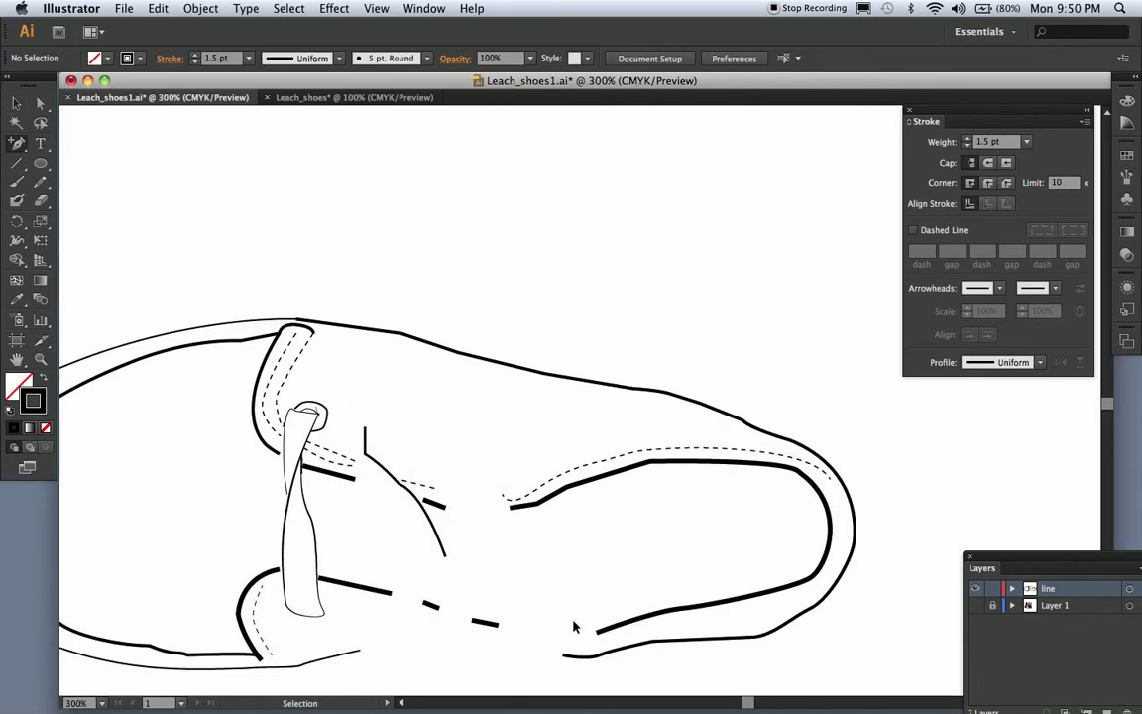
key("super+equal")
key("super+equal")
key("super")
key("super+minus")
key("super+minus")
key("super+minus")
key("super+minus")
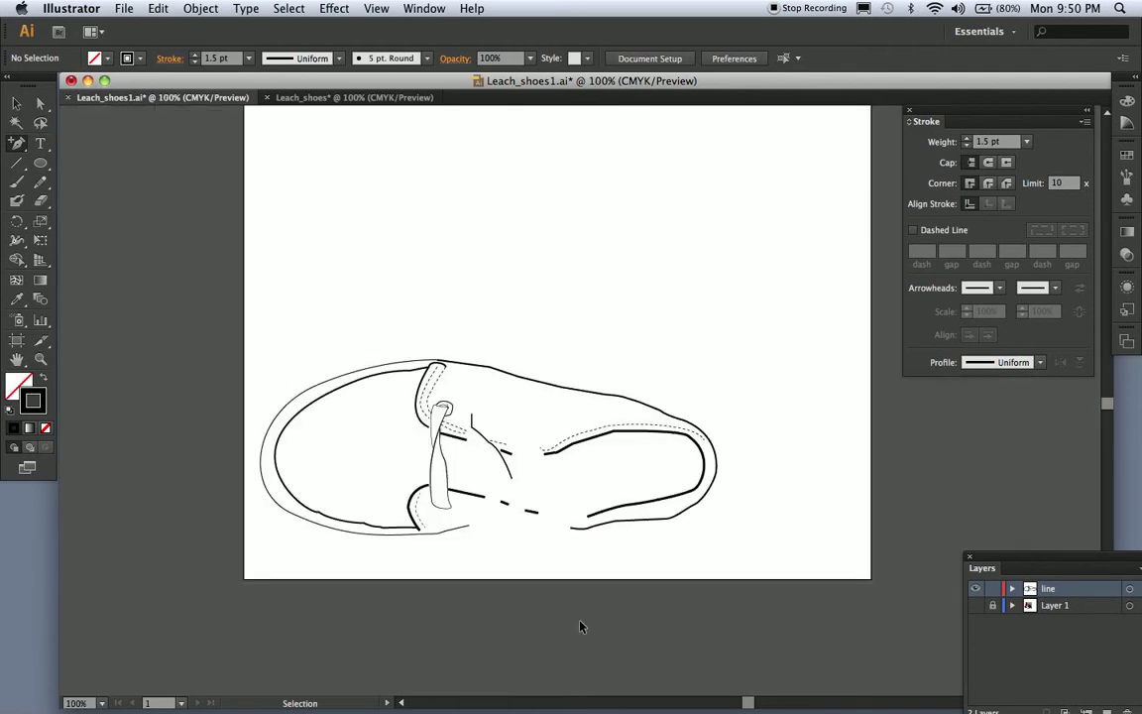
key("space")
mouse_move(662, 484)
left_mouse_down()
mouse_move(529, 538)
mouse_move(696, 514)
mouse_move(639, 515)
left_mouse_up()
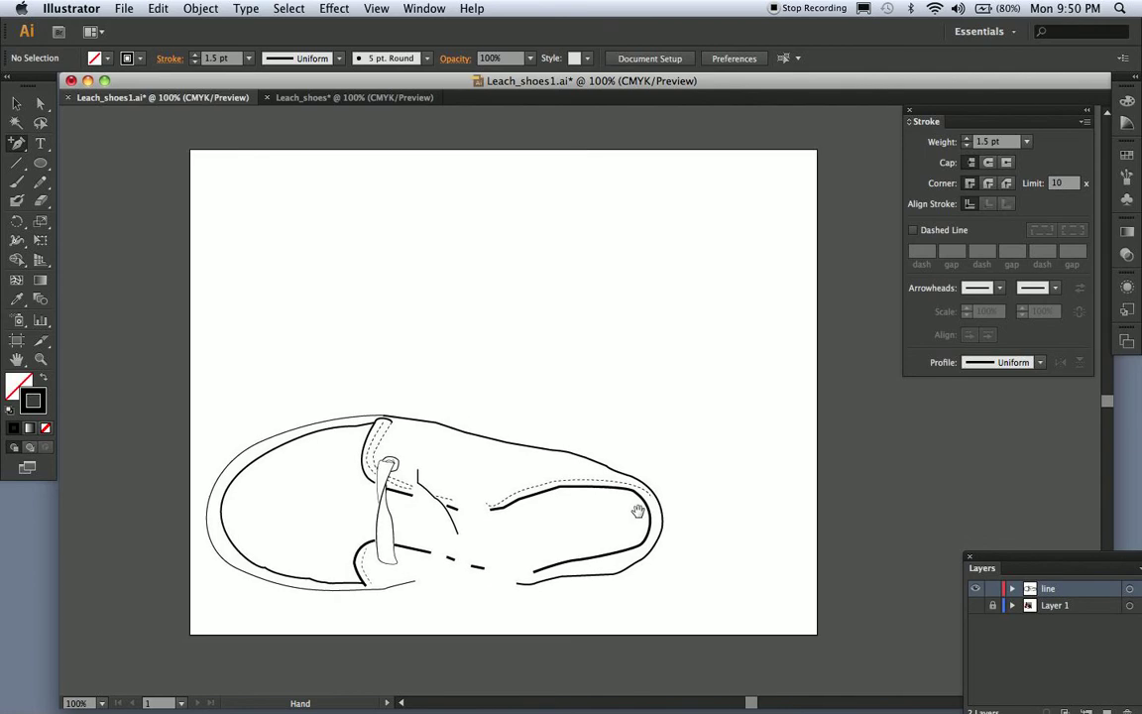
key("super")
key("XF86AudioRaiseVolume")
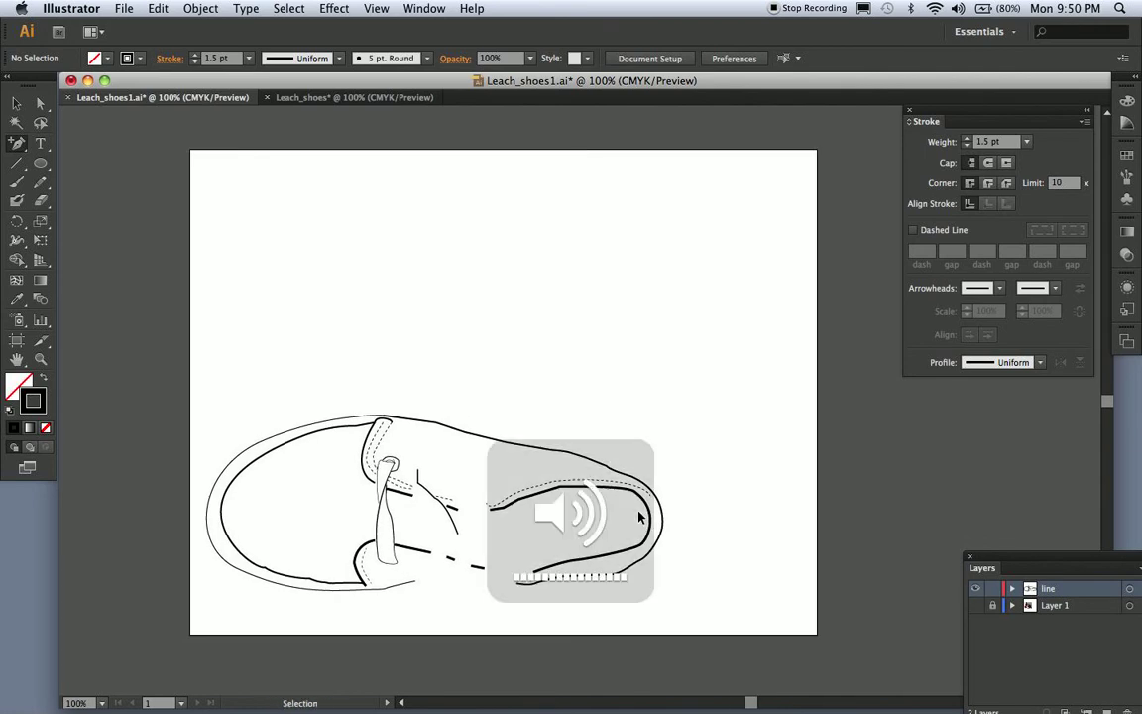
key("super")
key("super+equal")
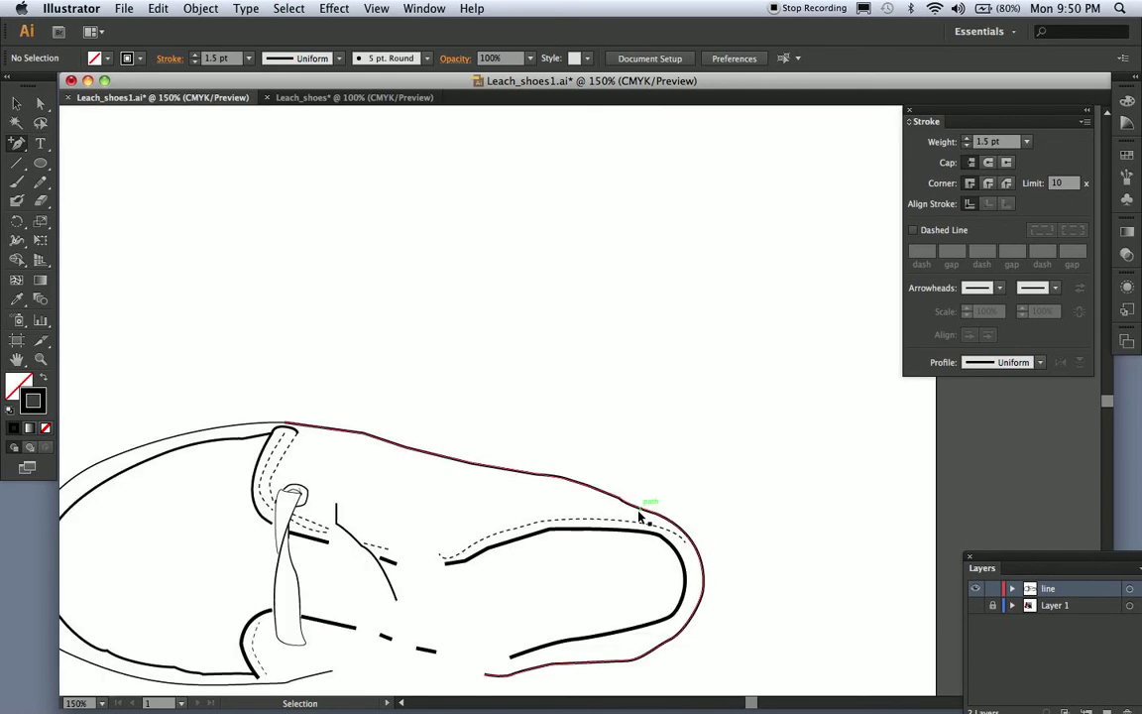
key("v")
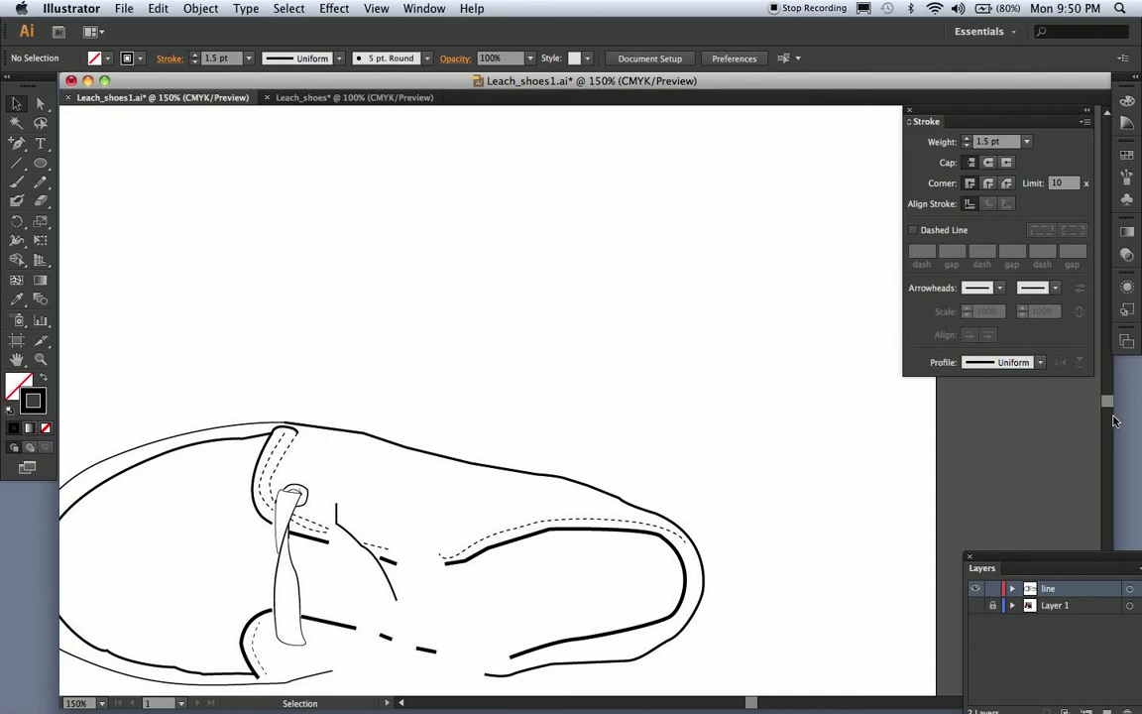
left_click_drag(1106, 402, 1110, 412)
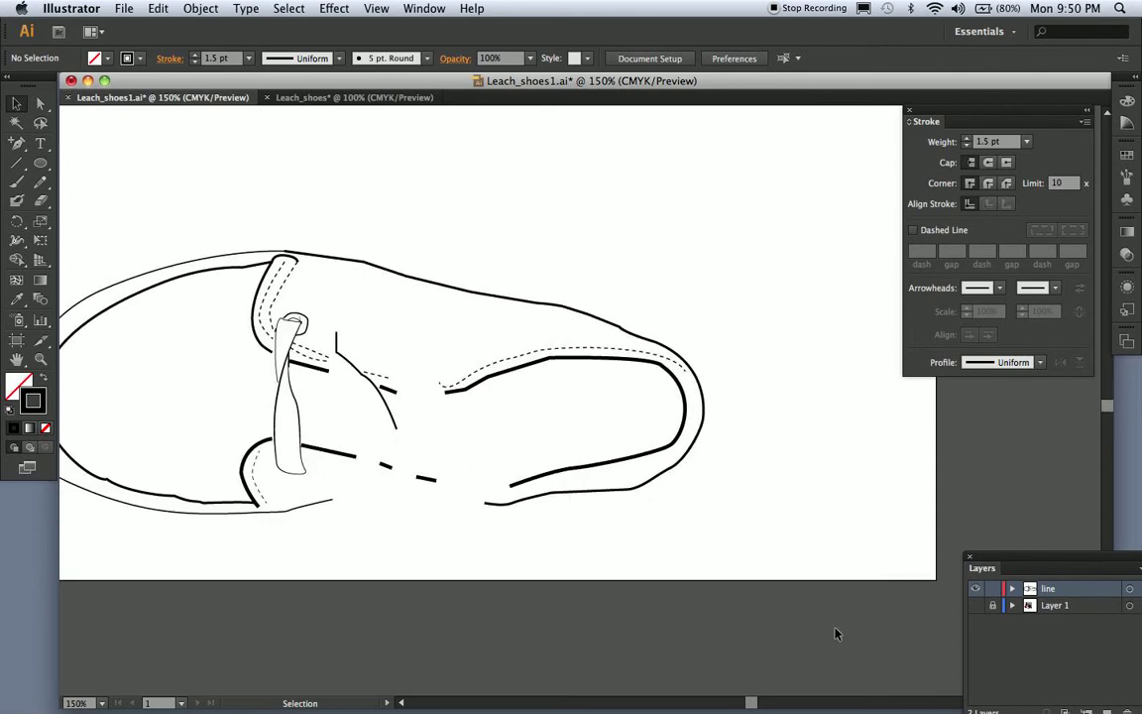
scroll(674, 634, "left", 5)
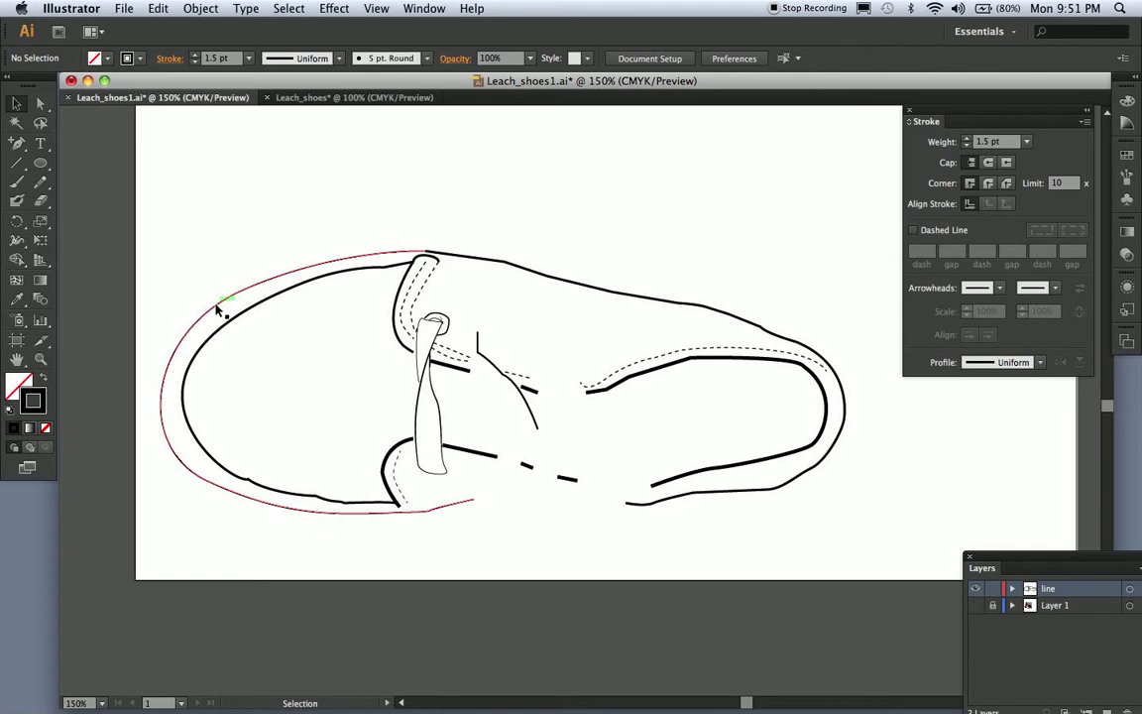
left_click(974, 606)
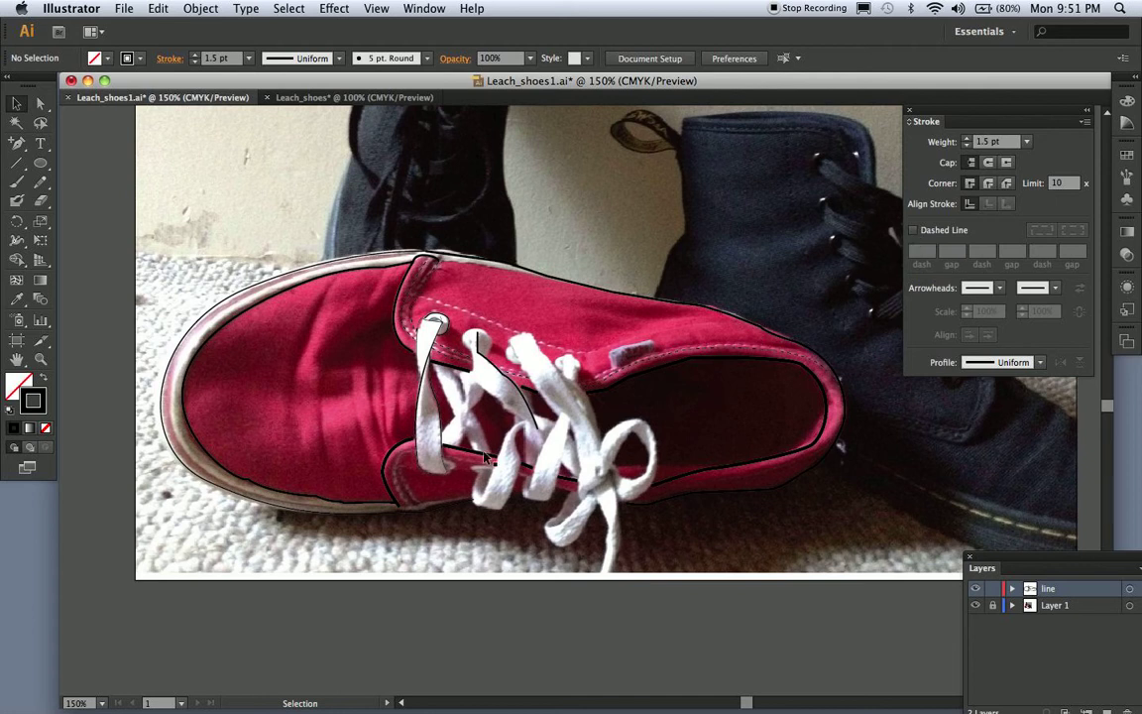
left_click(975, 606)
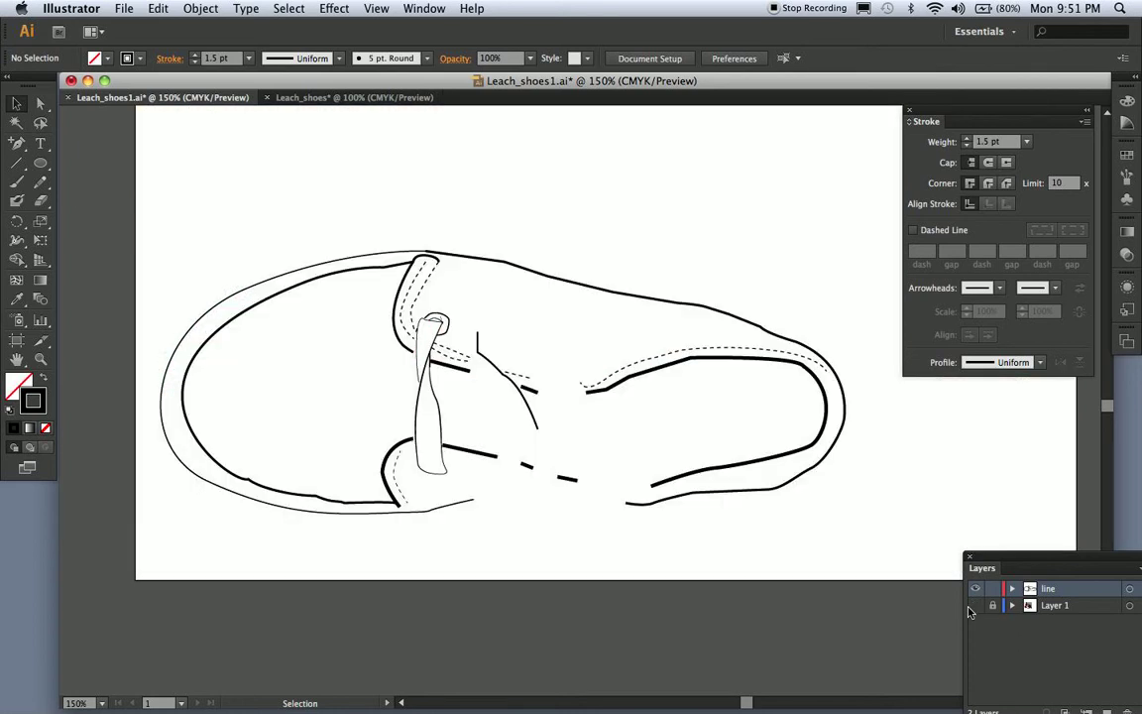
Add an anchor point to the 2 pt path that forms the shoe's upper outline, on the stretch above the lace area.
left_click(20, 145)
left_click(25, 147)
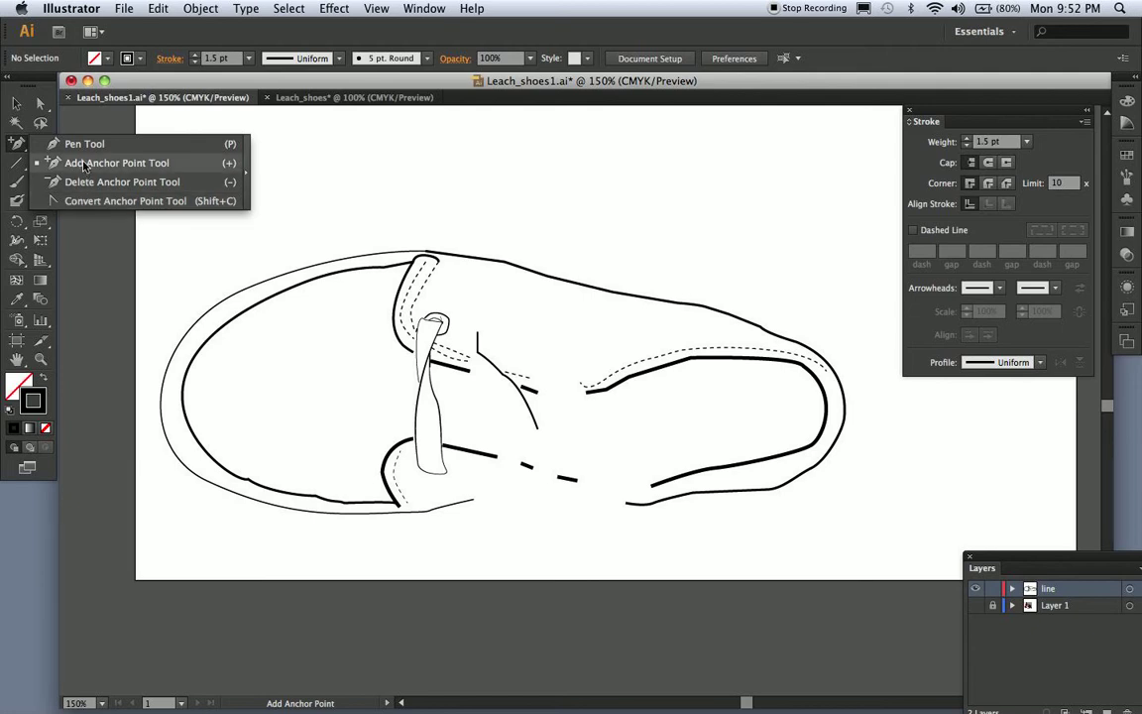
left_click(84, 165)
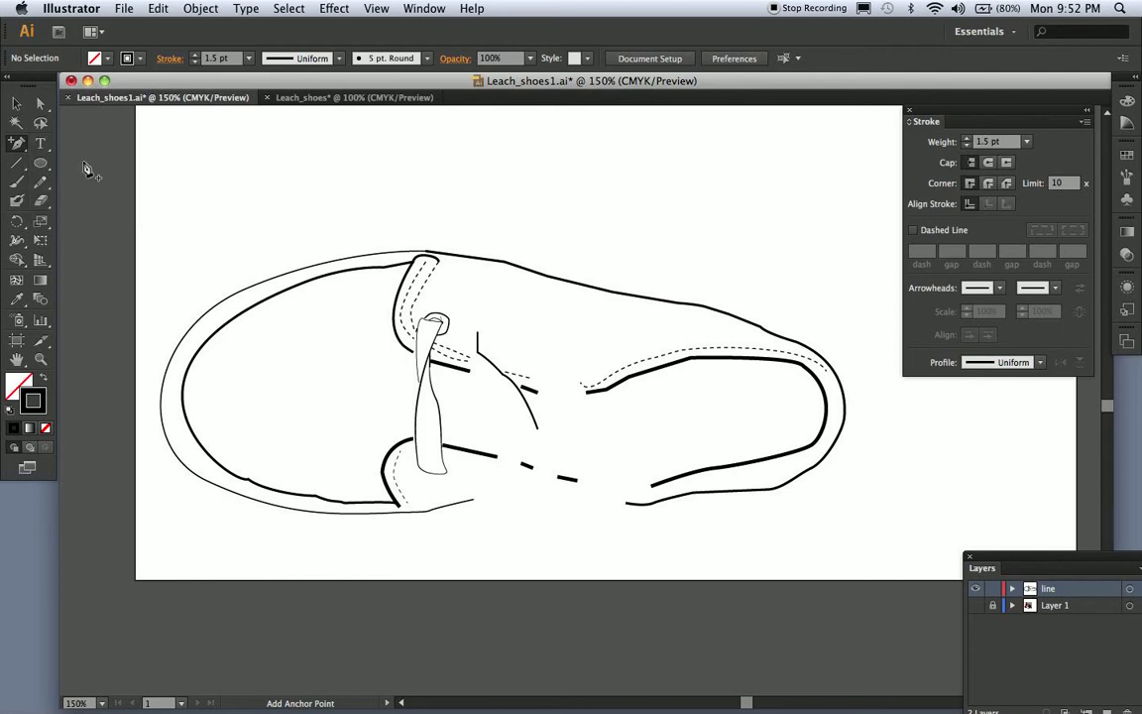
left_click(16, 102)
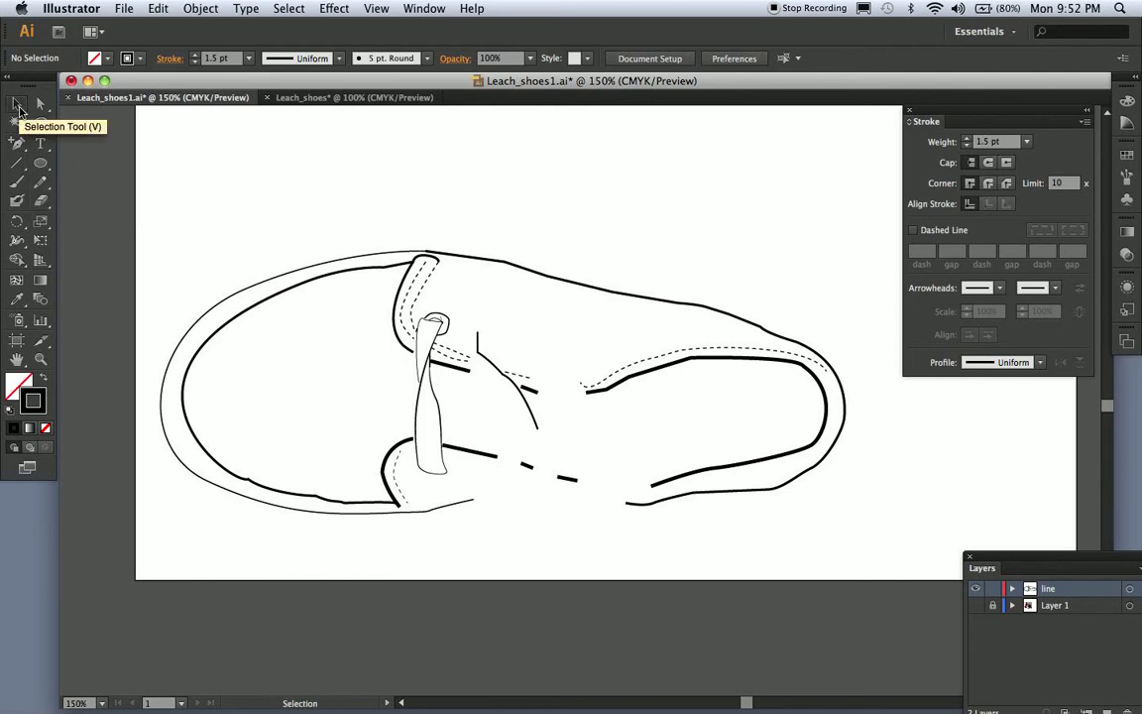
left_click(571, 284)
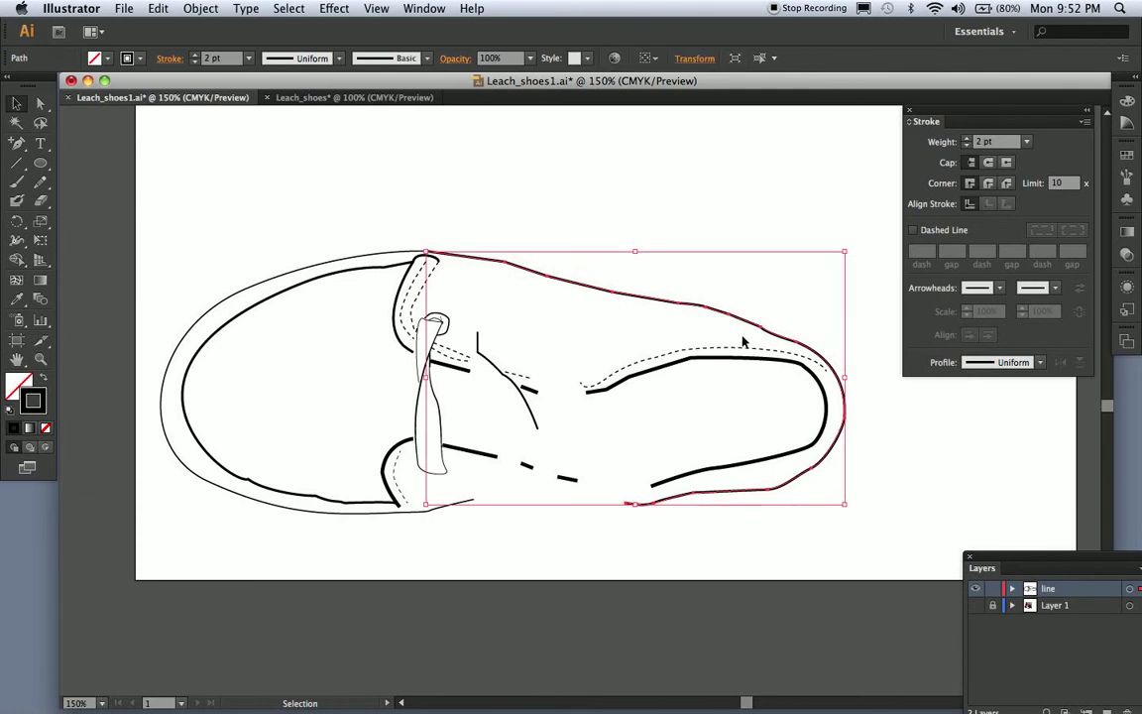
left_click_drag(16, 143, 85, 170)
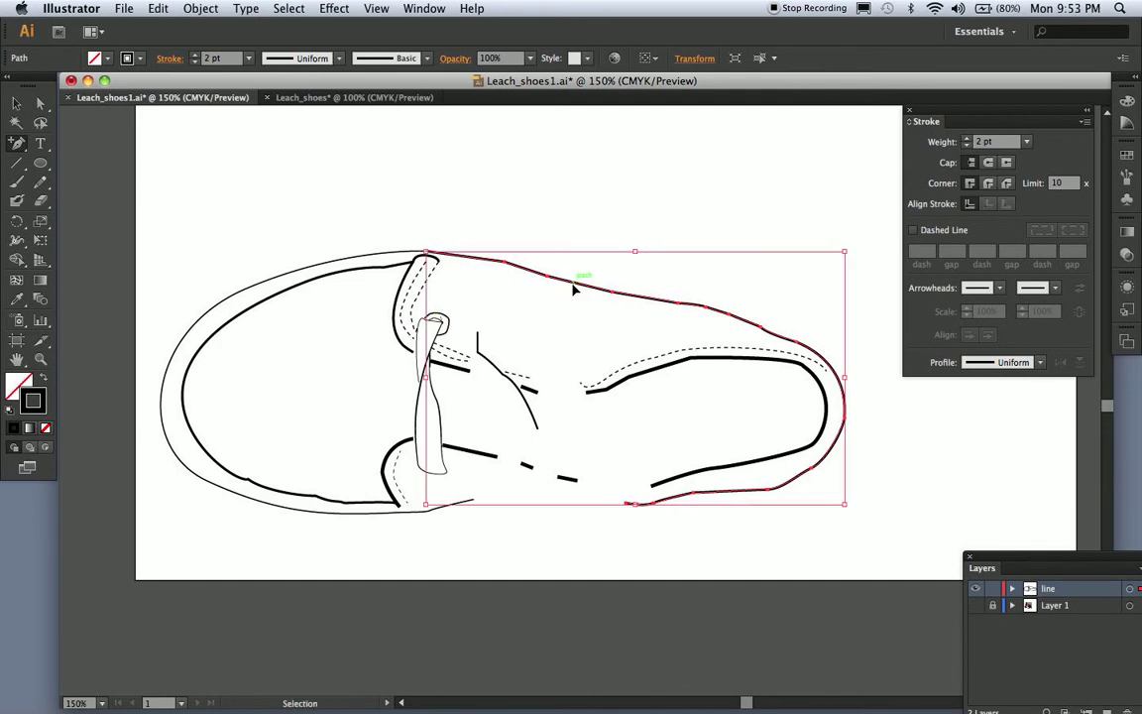
key("super+equal")
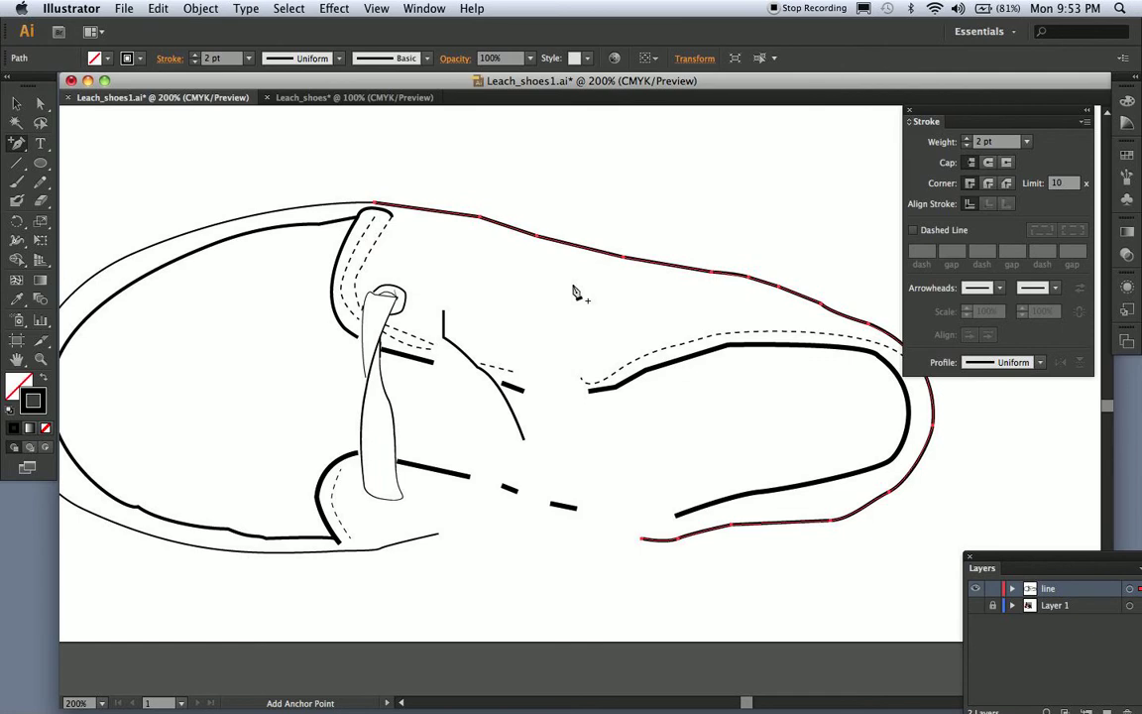
left_click(582, 249)
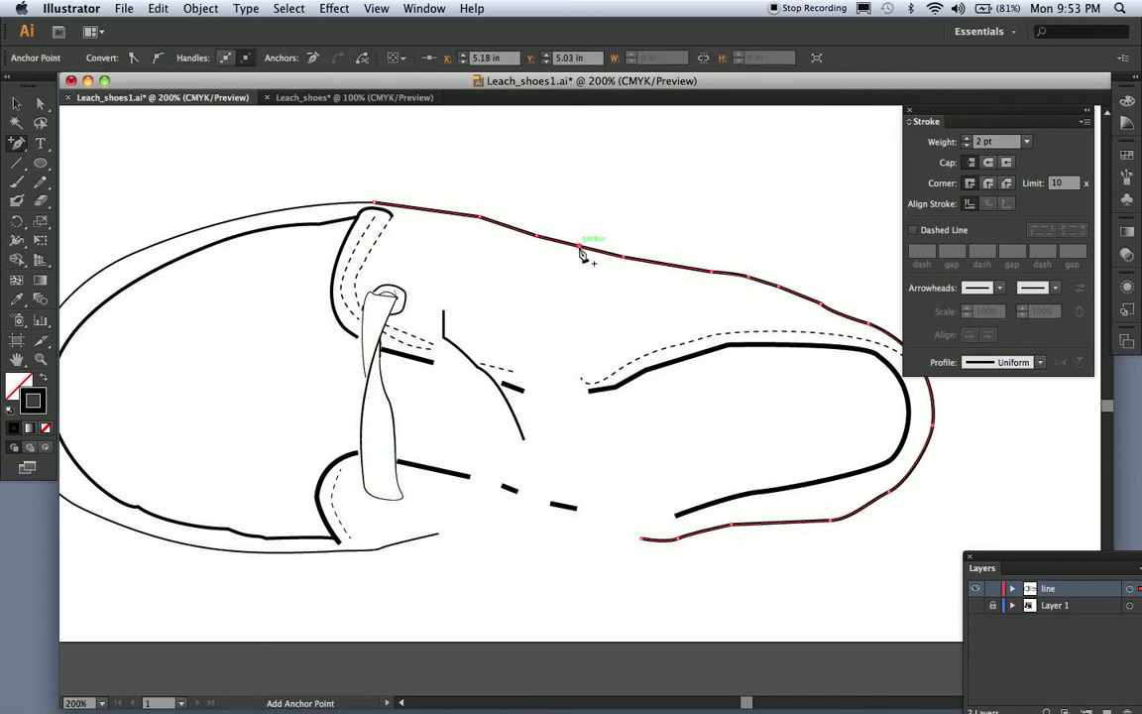
Pull direction handles from the new anchor point on the upper outline, and delete the anchor point nearest the path's start by the toe cap.
left_click_drag(17, 141, 77, 198)
left_click_drag(582, 249, 597, 254)
key("super+z")
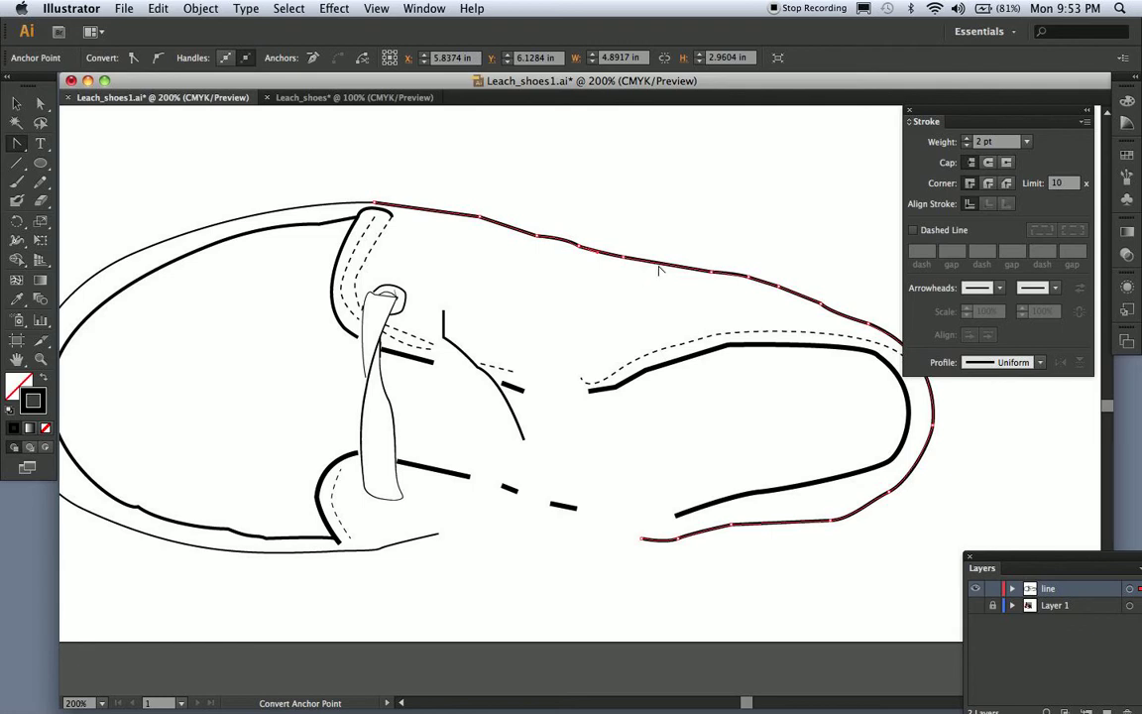
left_click_drag(16, 143, 94, 191)
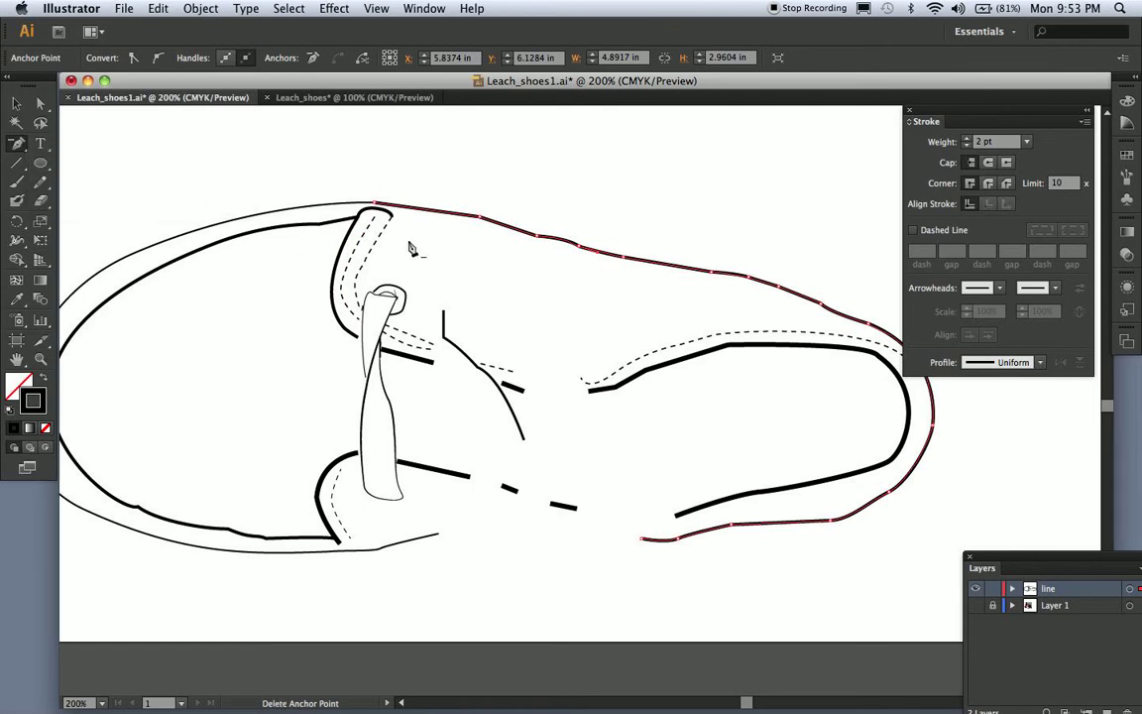
left_click(480, 218)
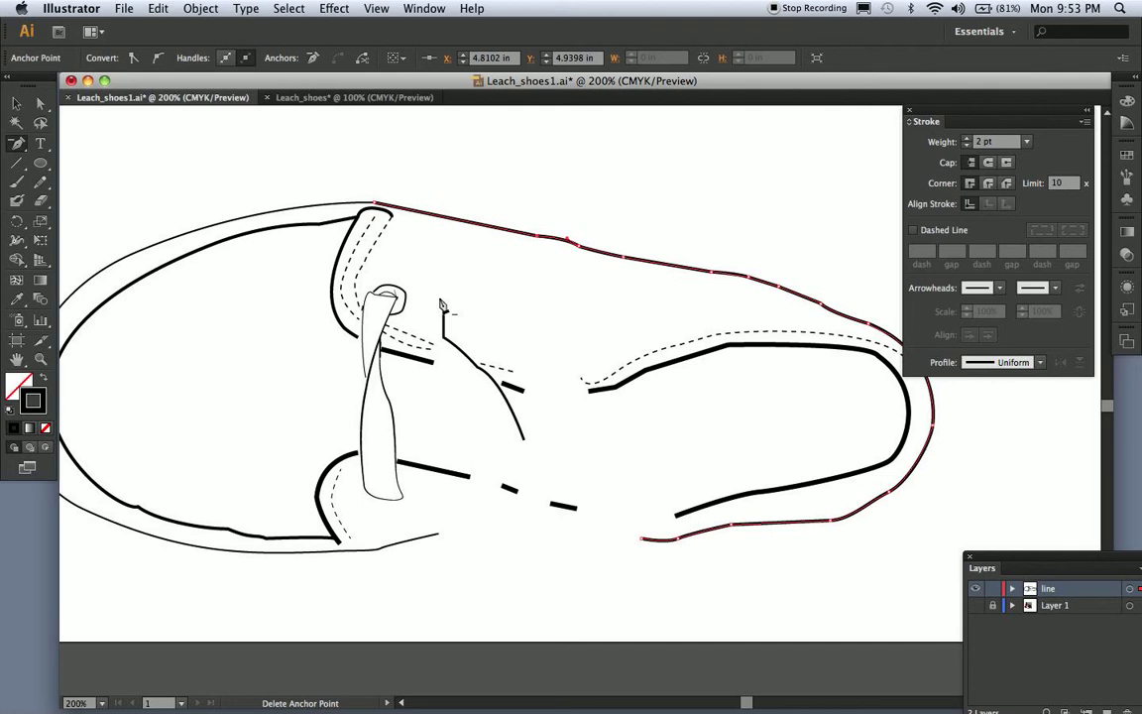
Show the Layer 1 photo and draw a straight, slightly slanted Pen path across the red shoe's toe.
left_click_drag(22, 140, 67, 140)
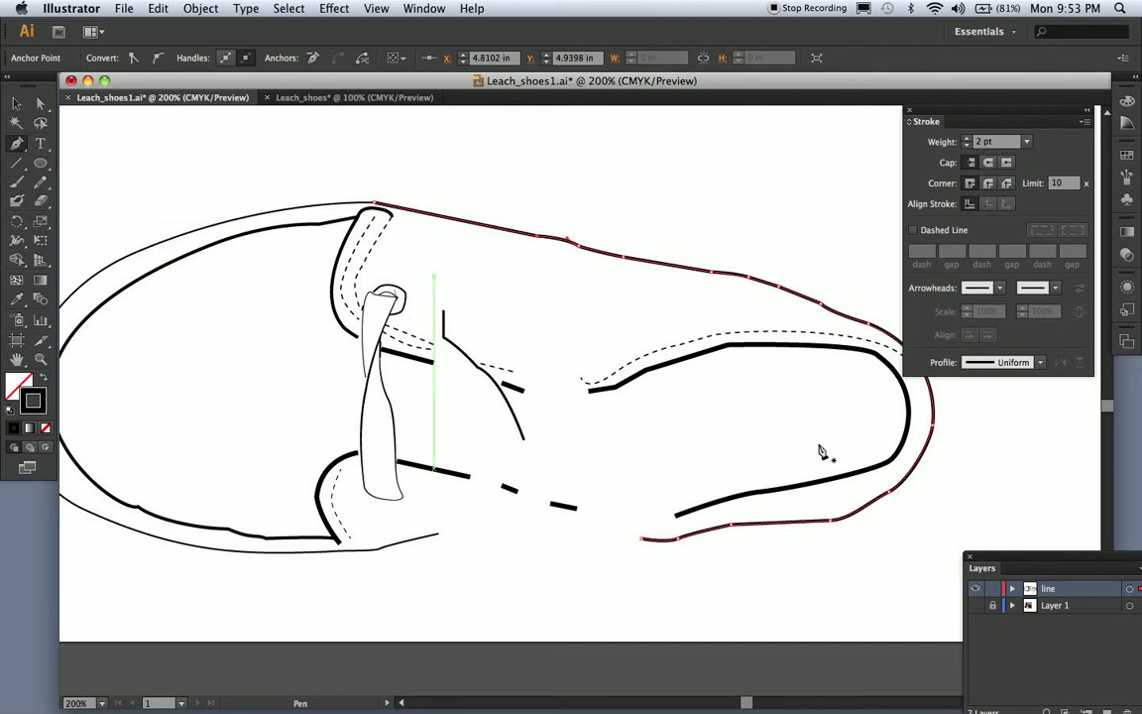
left_click(977, 604)
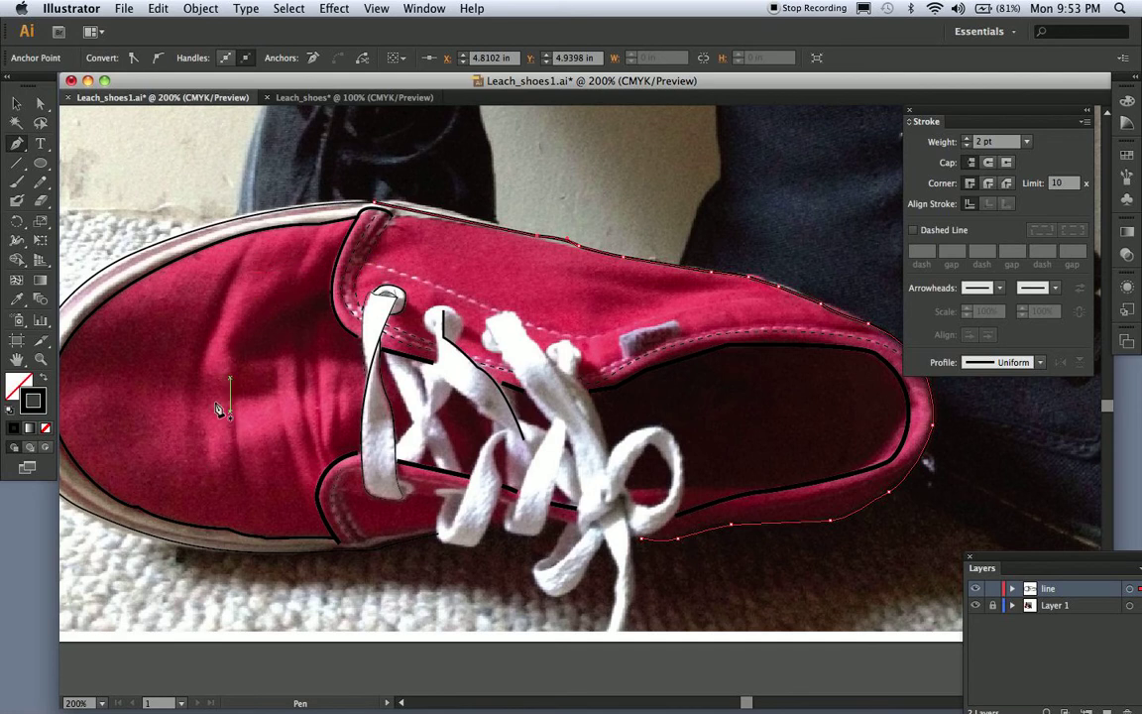
left_click_drag(17, 140, 62, 139)
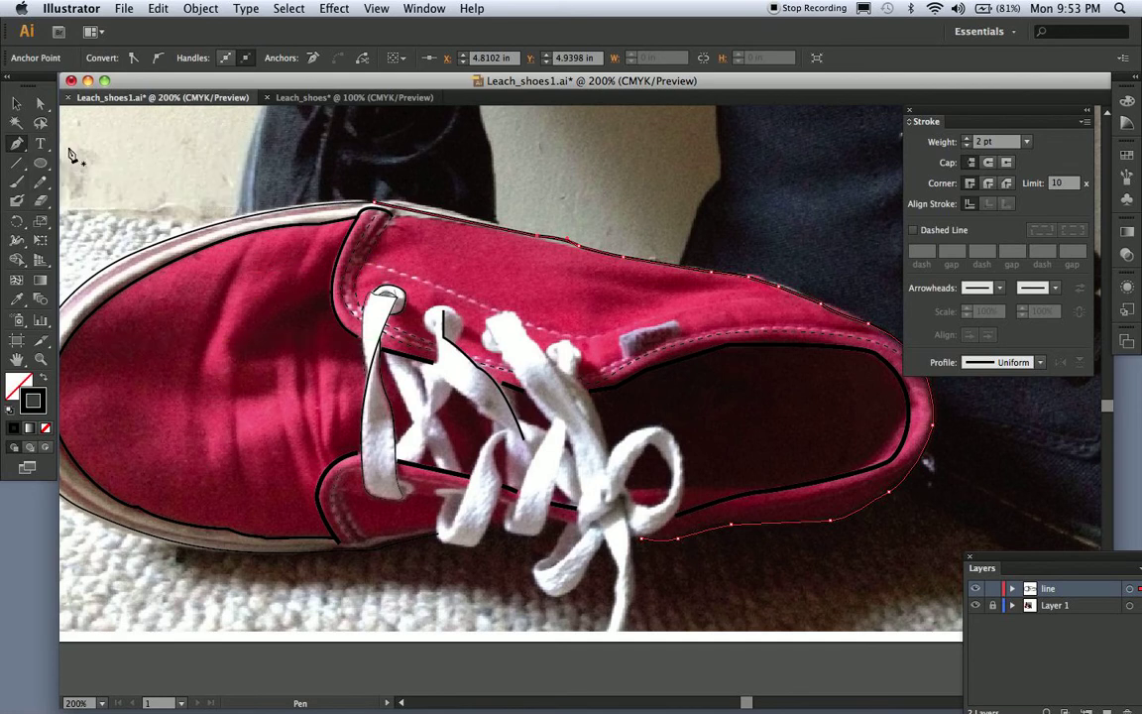
left_click(248, 256)
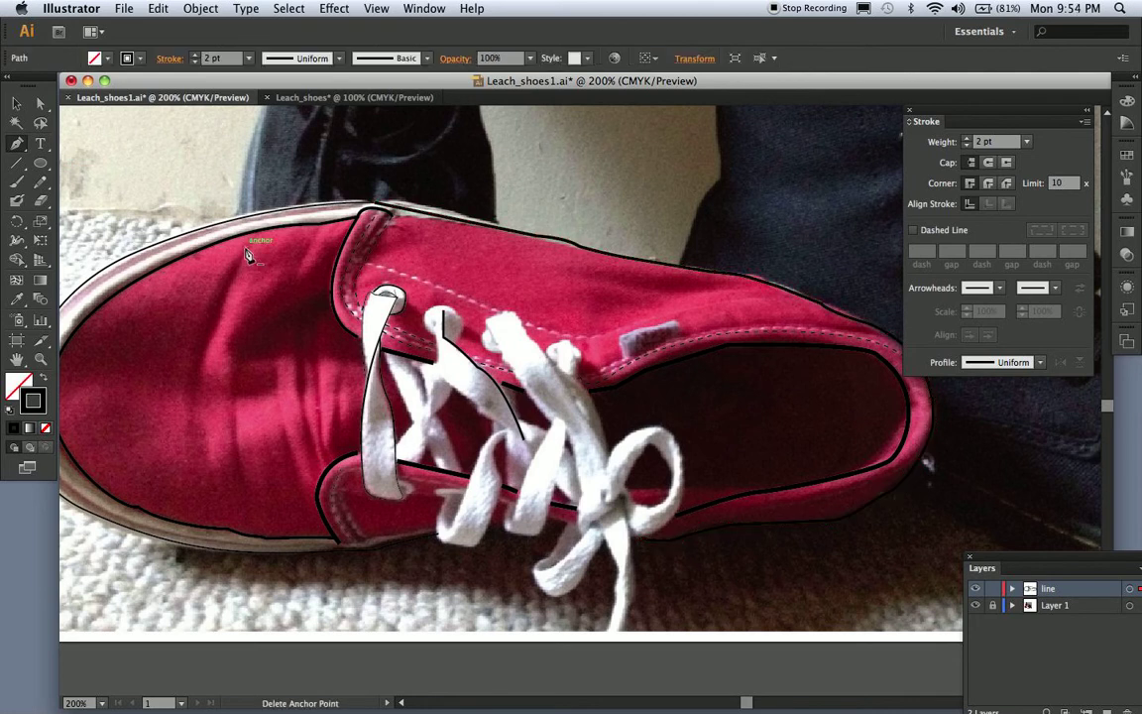
left_click(194, 467)
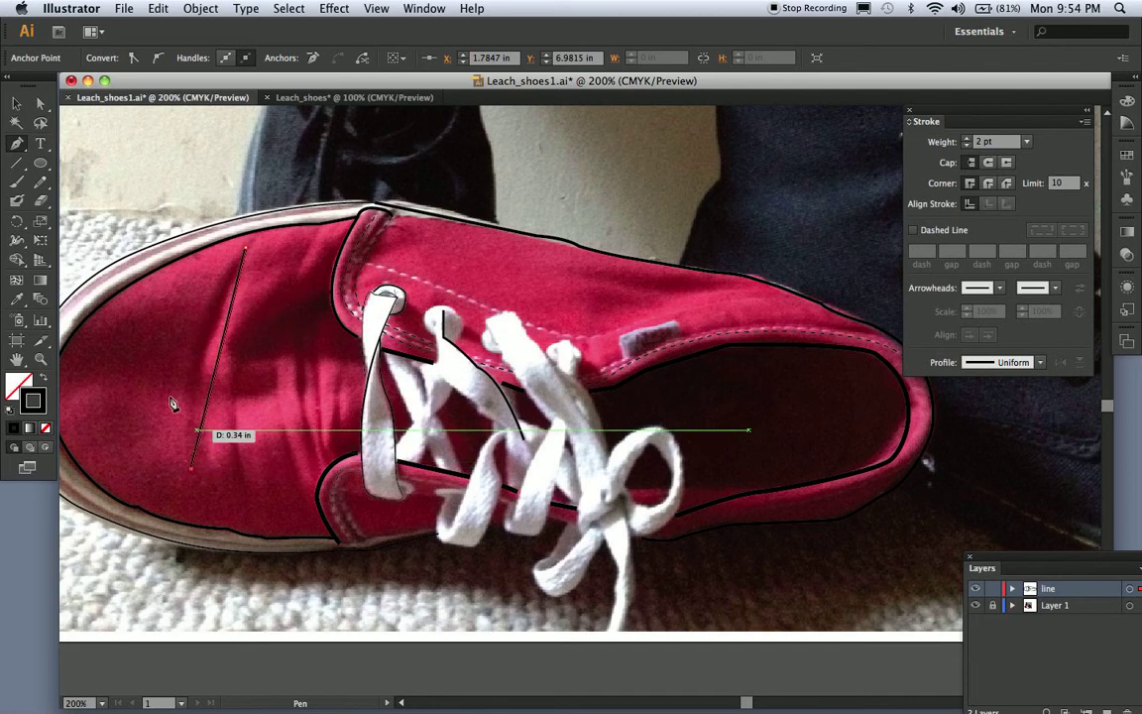
Bend the straight line across the toe into an arc bowed toward the toe tip, converting its upper anchor point to a curve.
left_click(26, 145)
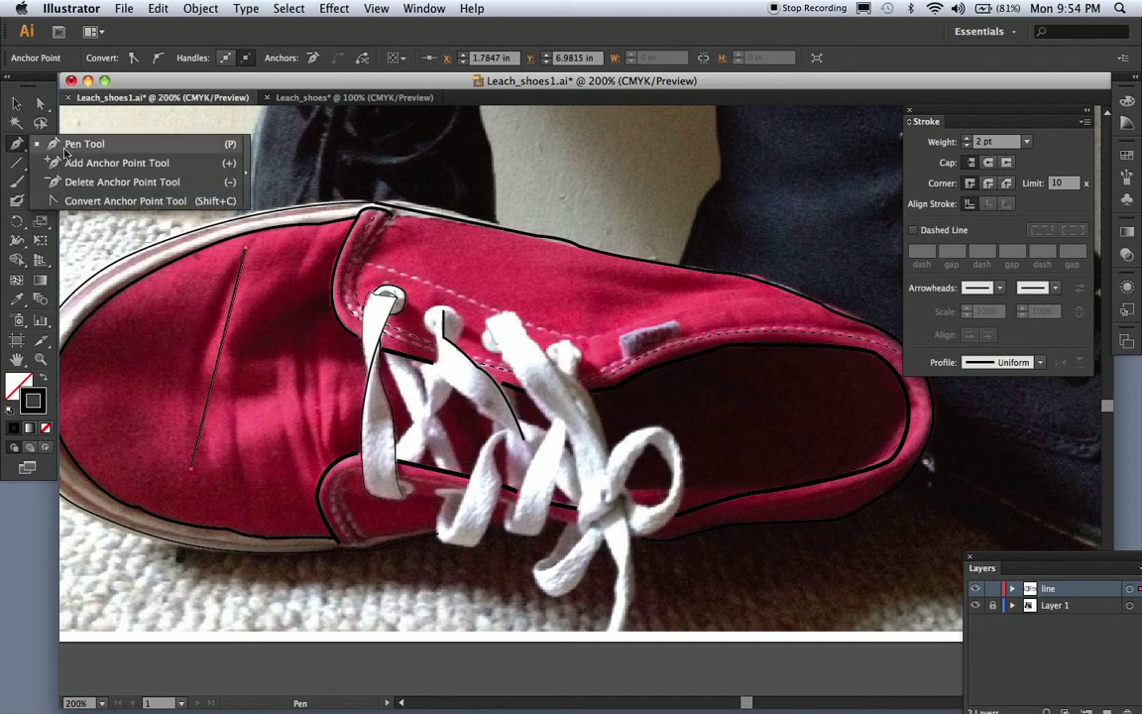
left_click(111, 199)
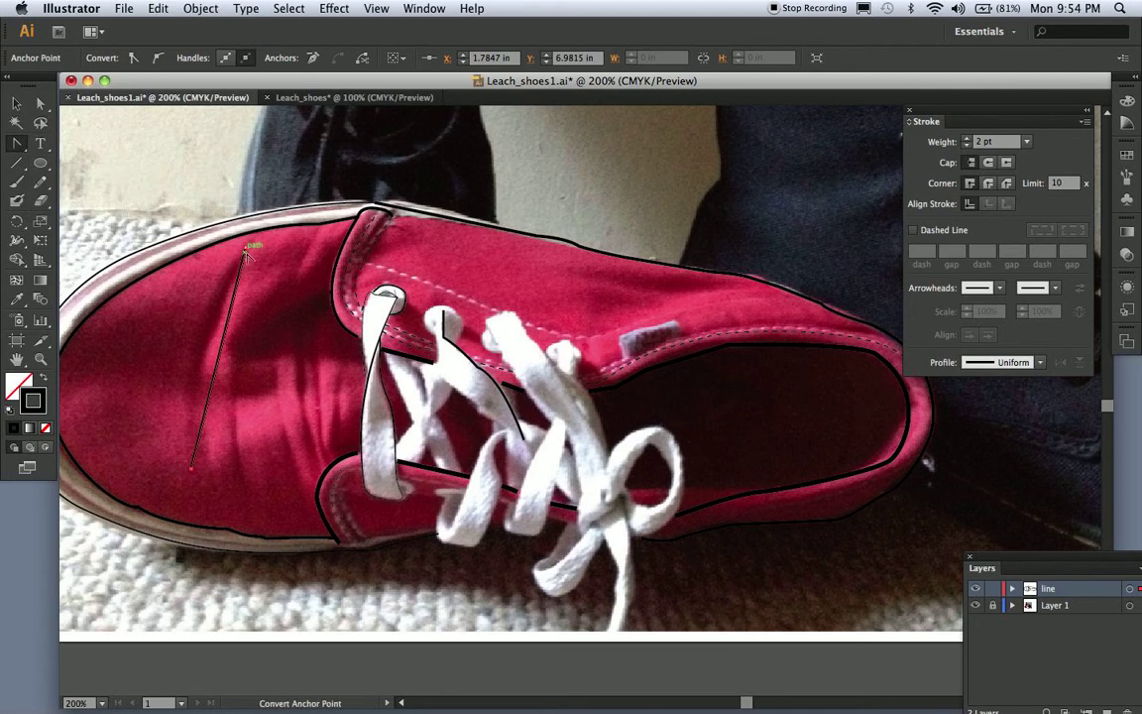
left_click_drag(245, 248, 198, 317)
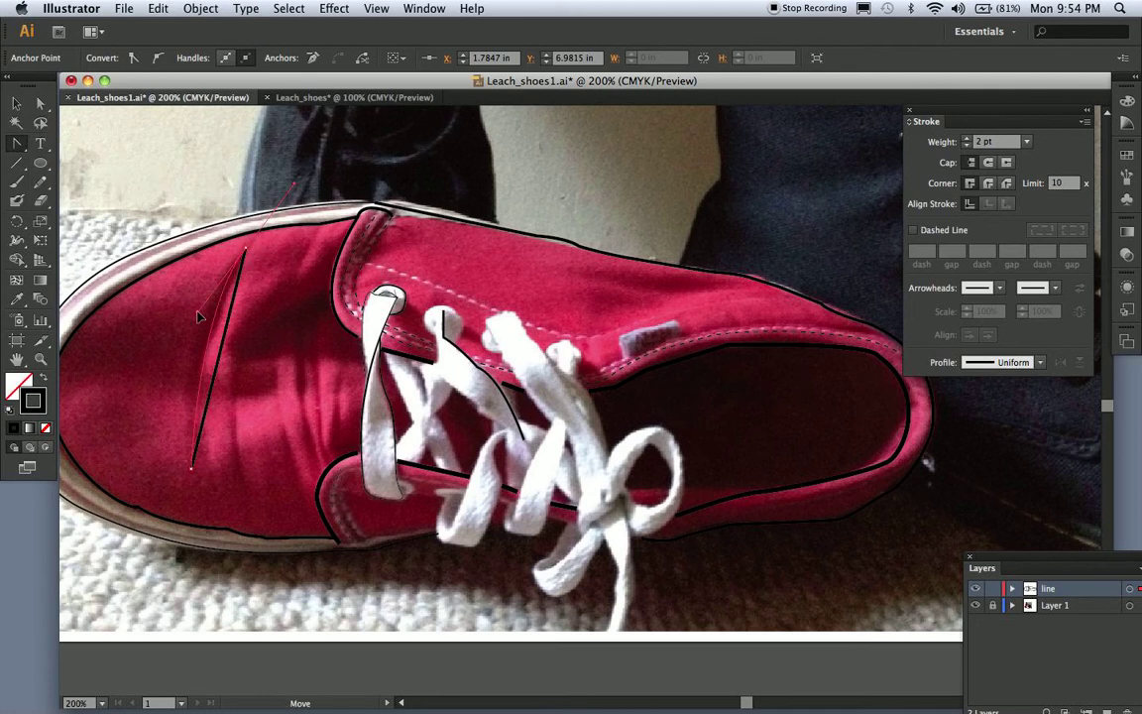
left_click_drag(199, 317, 177, 352)
left_click_drag(327, 154, 248, 250)
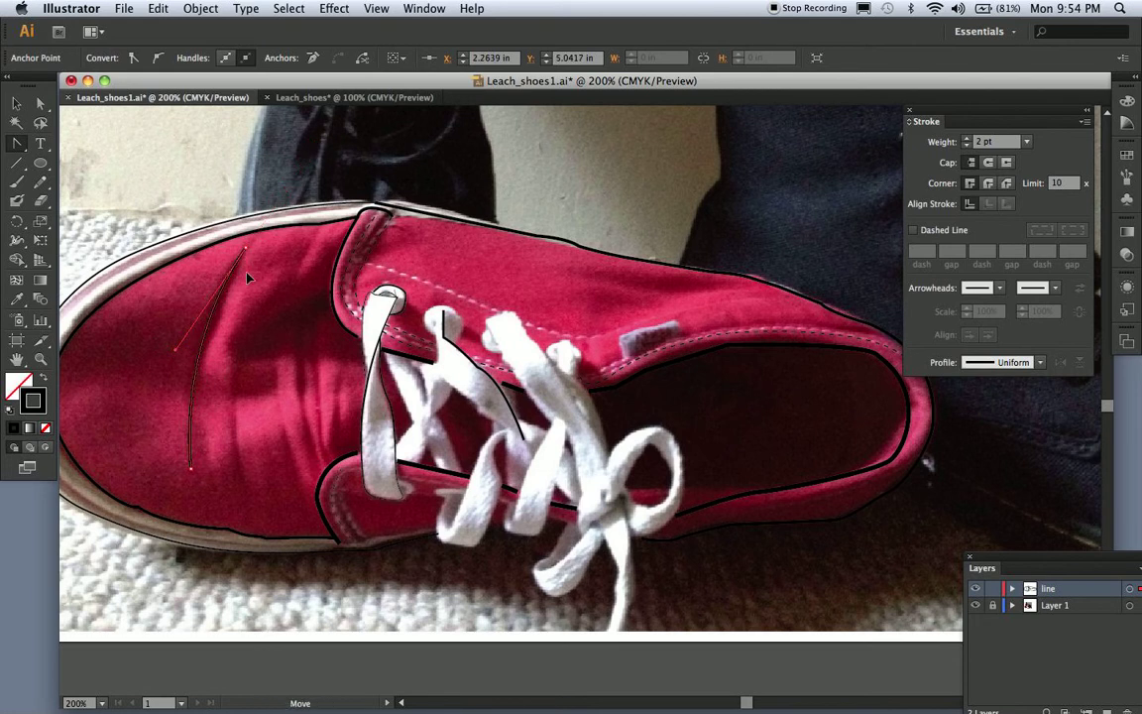
left_click(244, 251)
left_click_drag(244, 249, 299, 291)
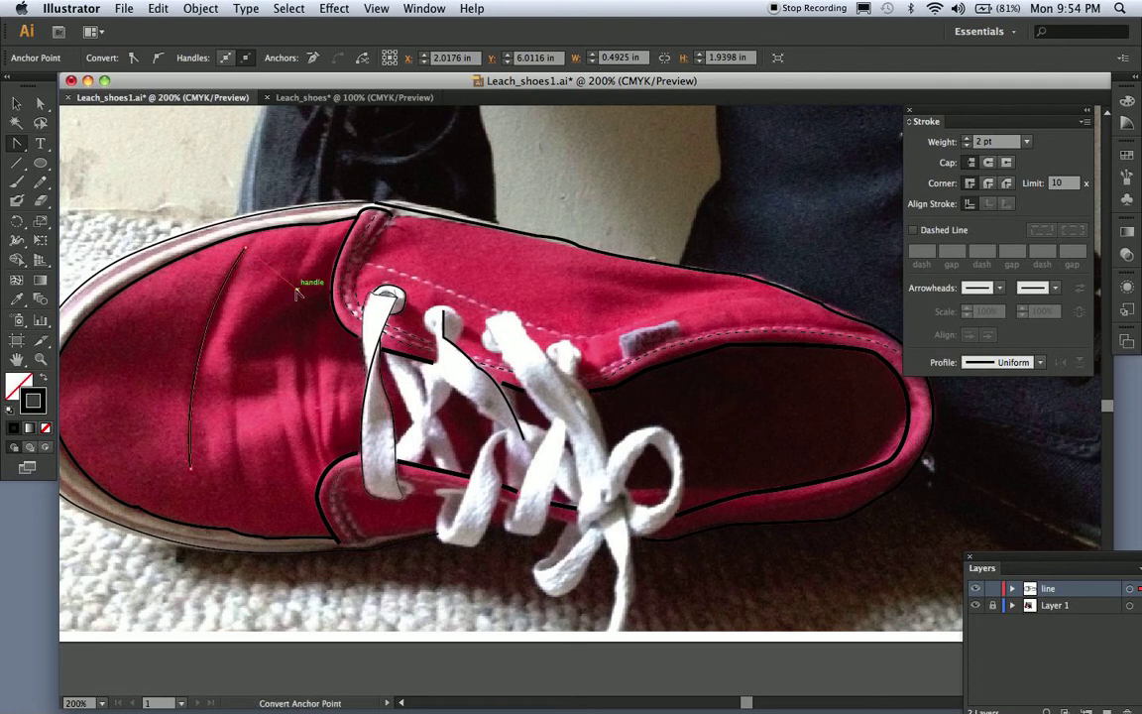
left_click(246, 250)
left_click_drag(245, 250, 168, 367)
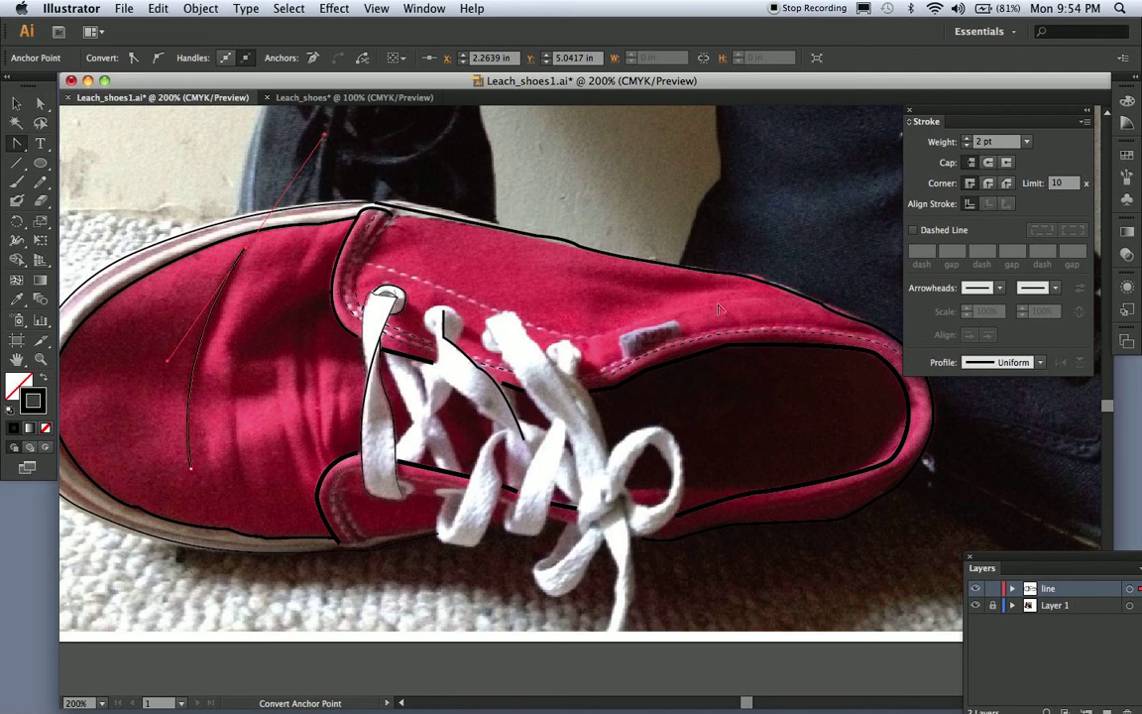
Set the toe crease line's stroke weight to 4 pt and deselect the line.
left_click(1027, 142)
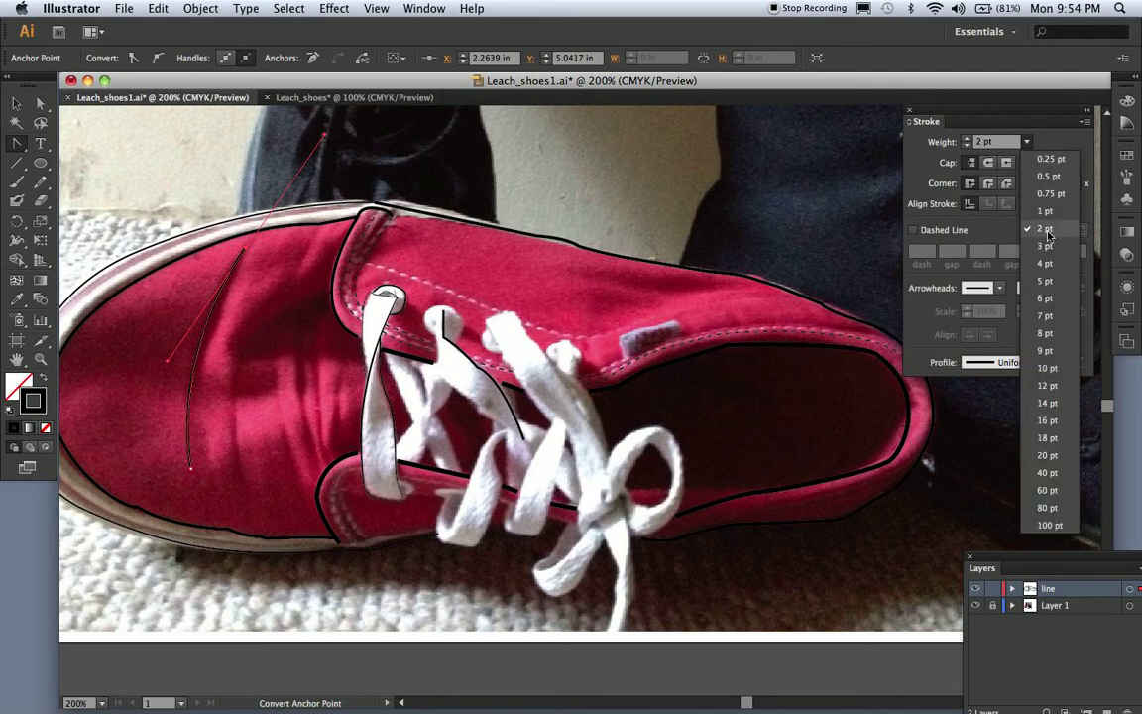
left_click(1045, 246)
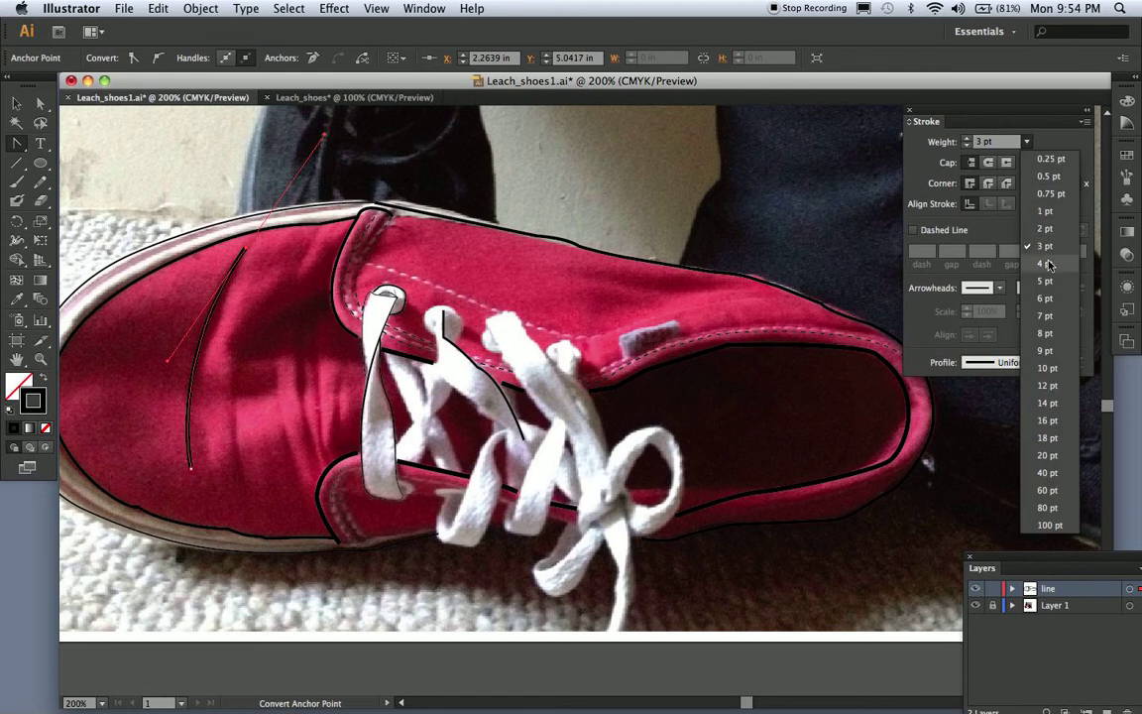
left_click(1046, 263)
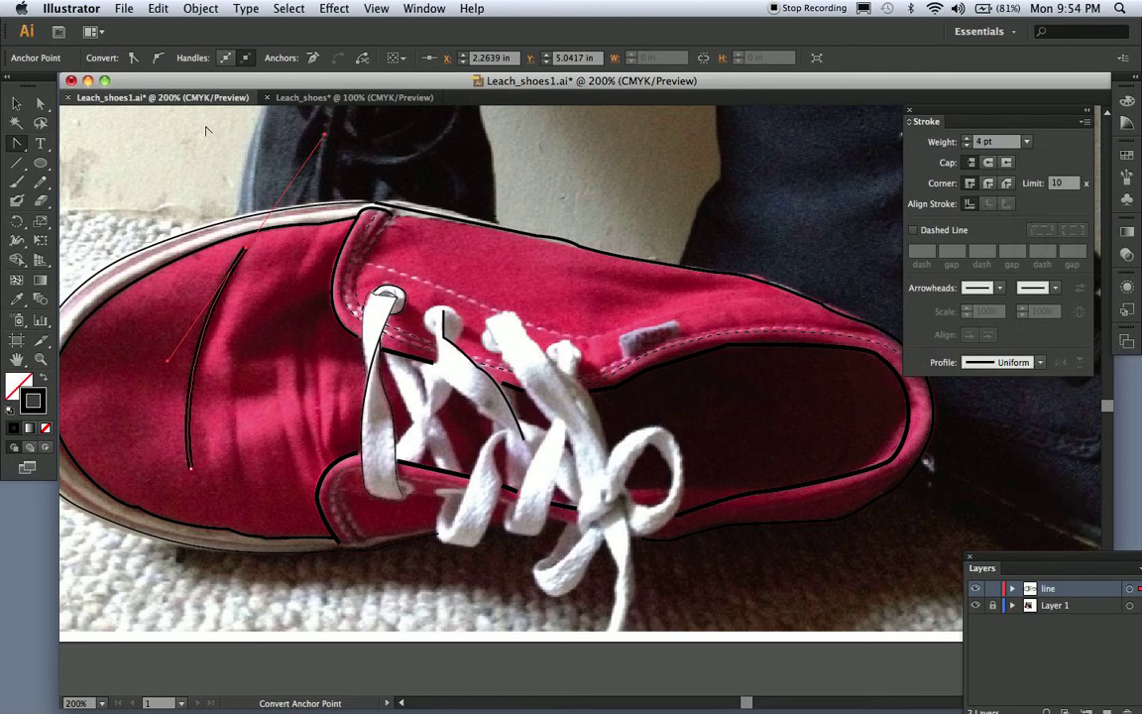
left_click(17, 106)
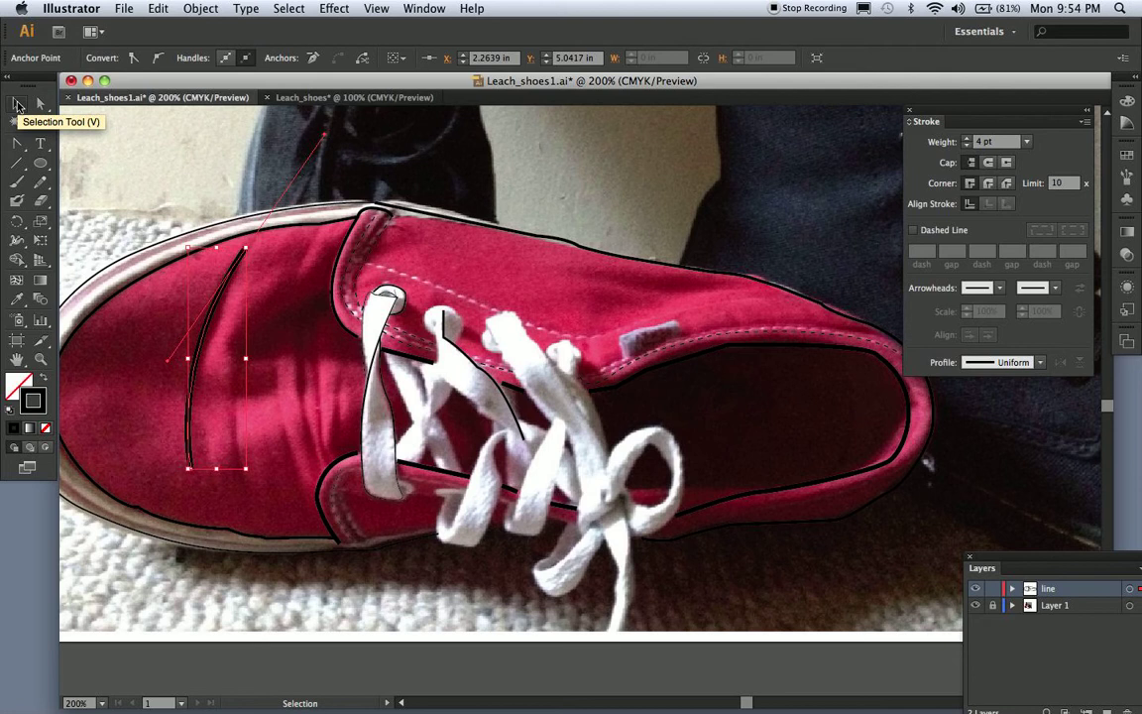
left_click(146, 140)
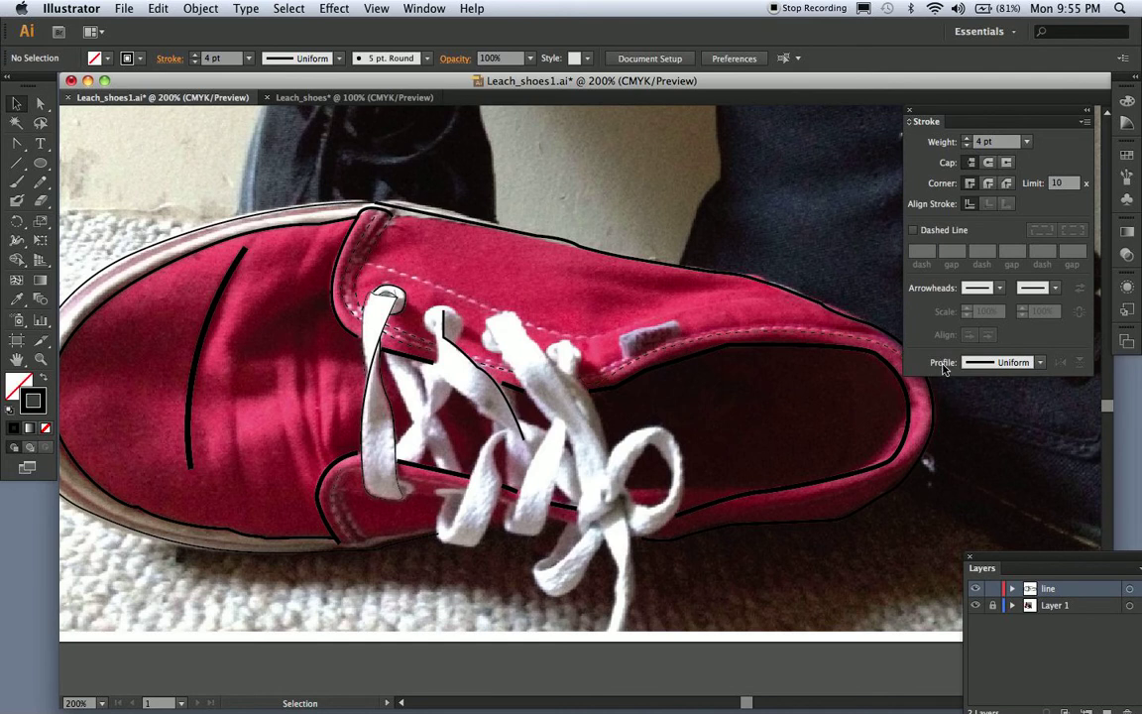
Hide the Layer 1 photo and try Width Profile 1 on the toe crease line's stroke.
left_click(1040, 363)
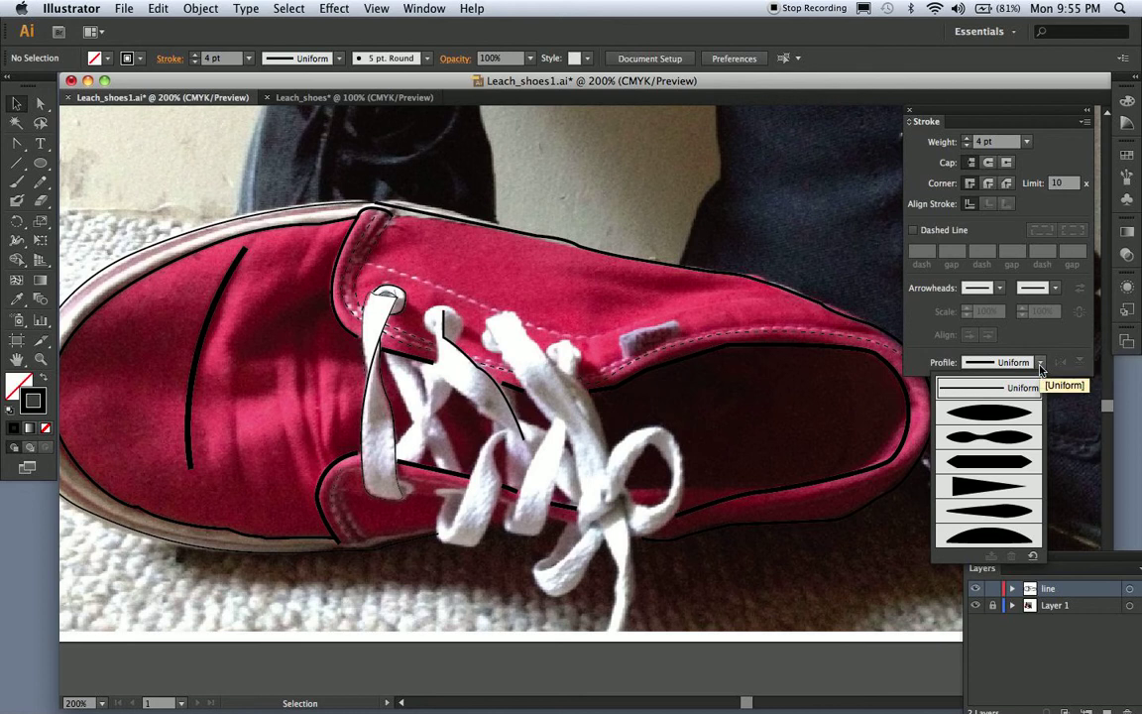
left_click(1013, 421)
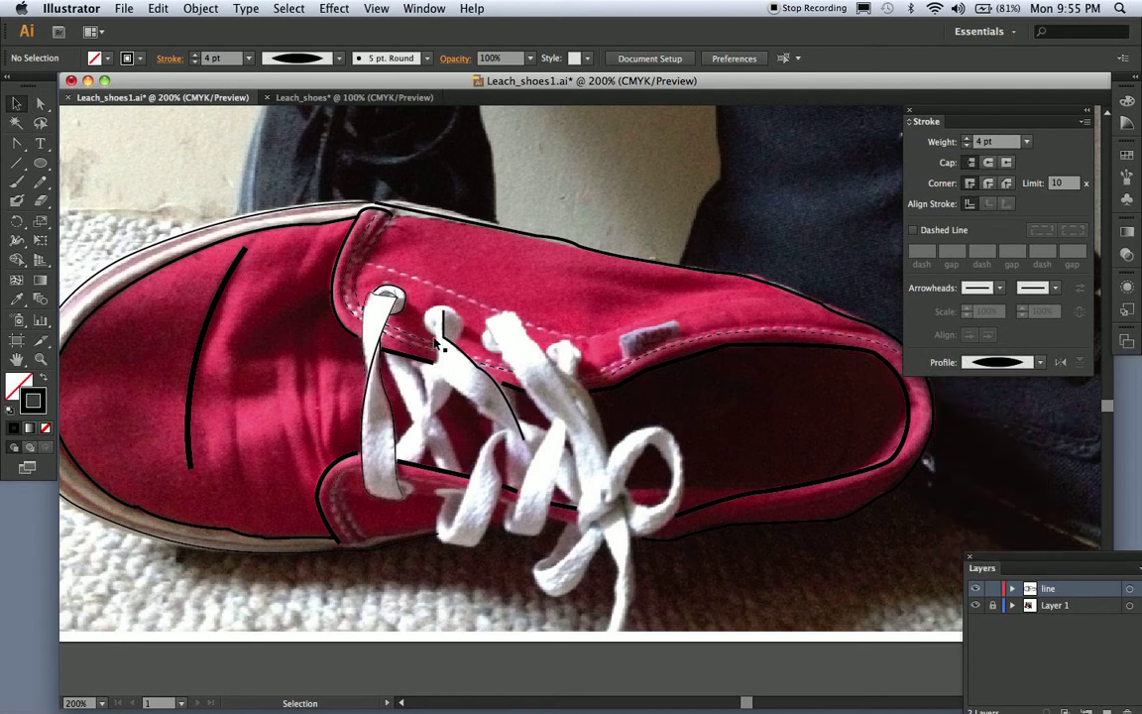
left_click(214, 312)
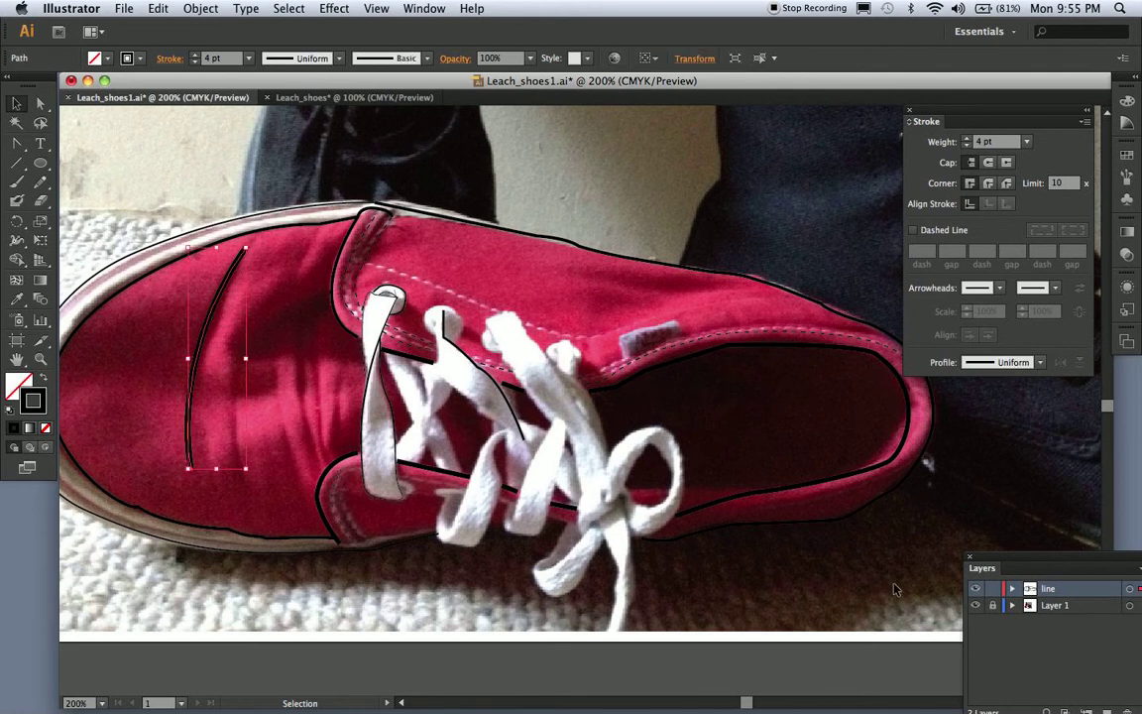
left_click(975, 604)
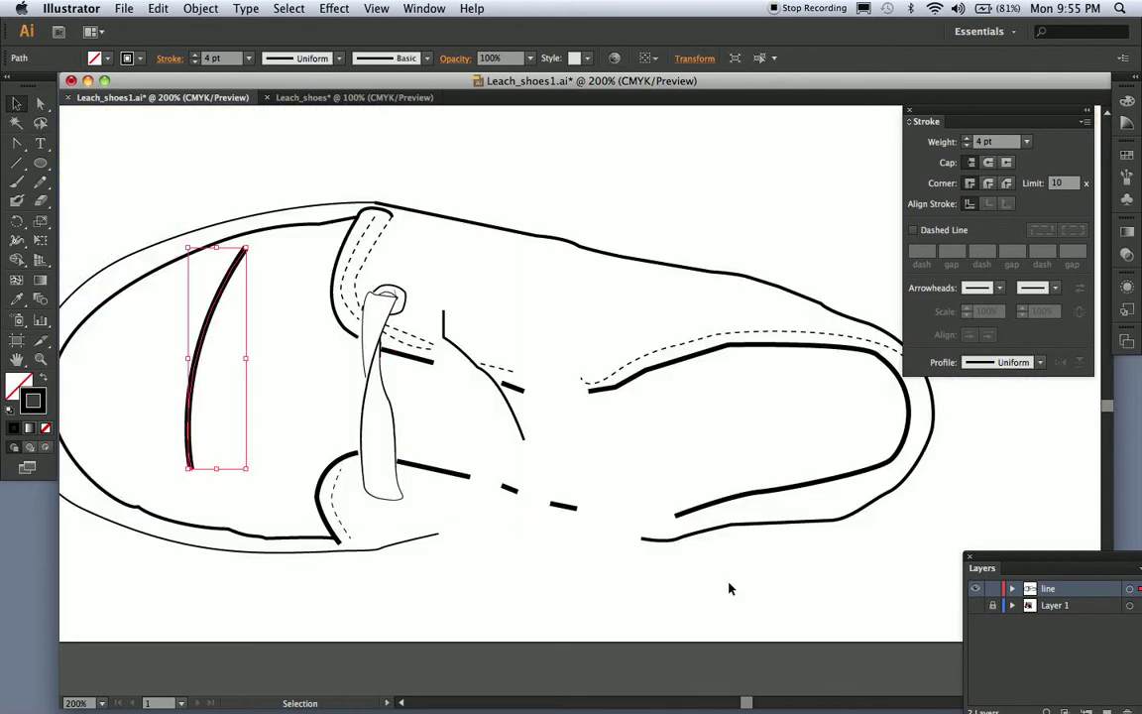
left_click(1039, 362)
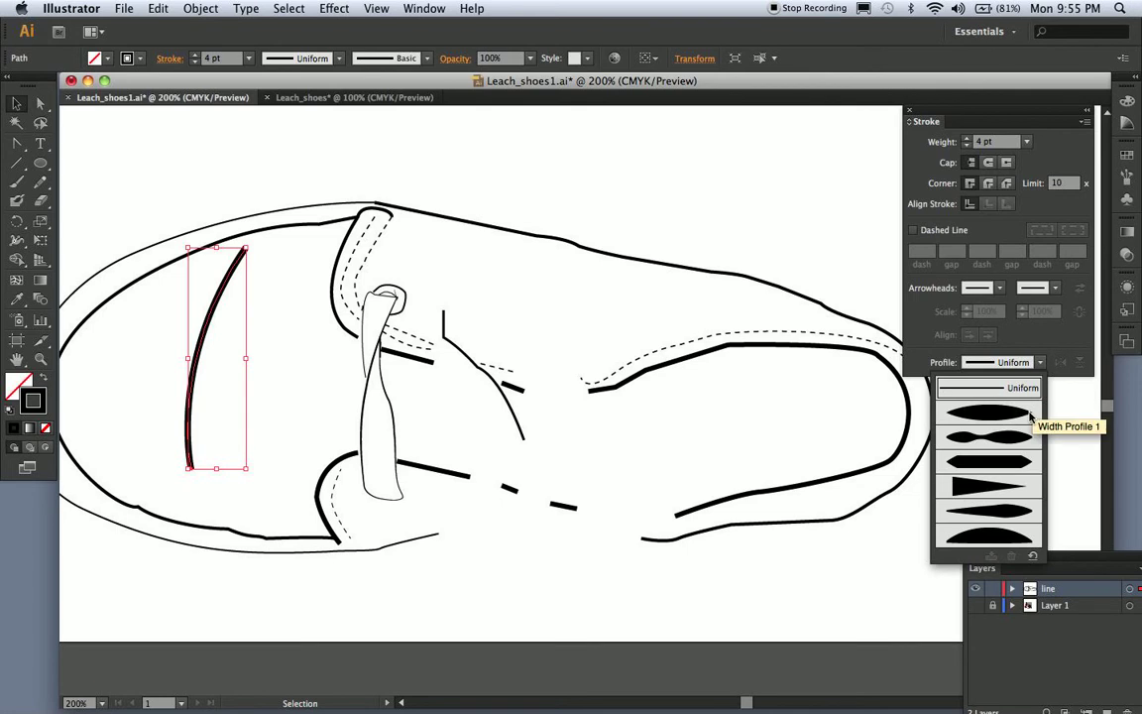
left_click(995, 416)
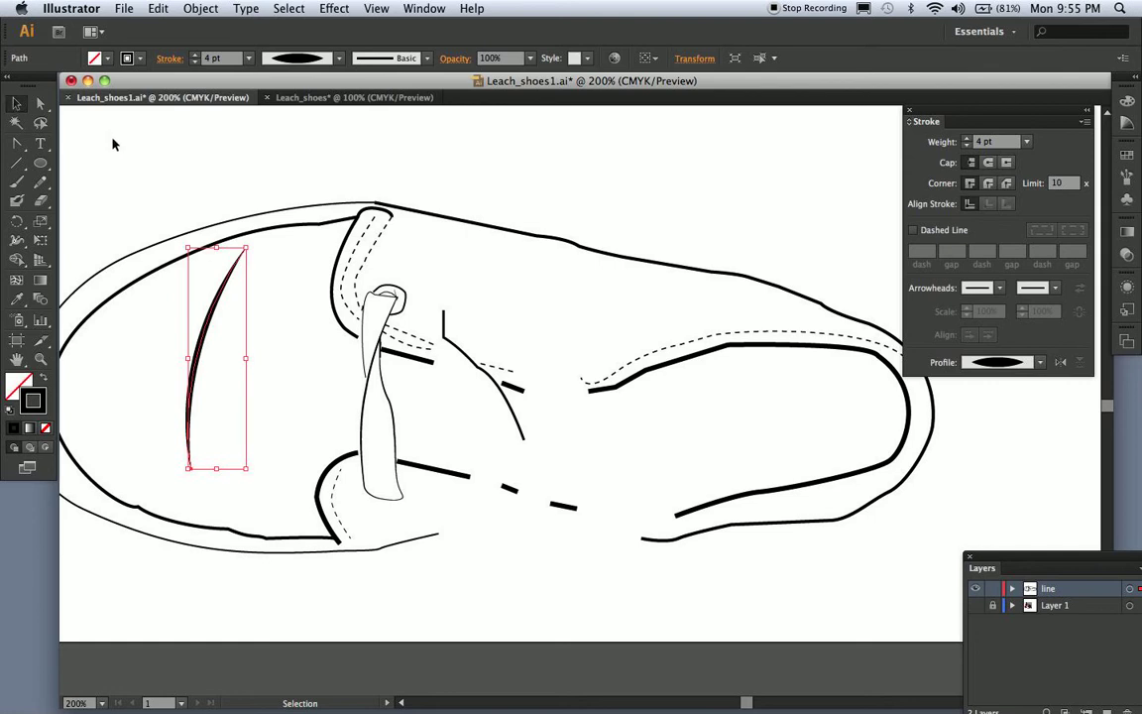
left_click(251, 340)
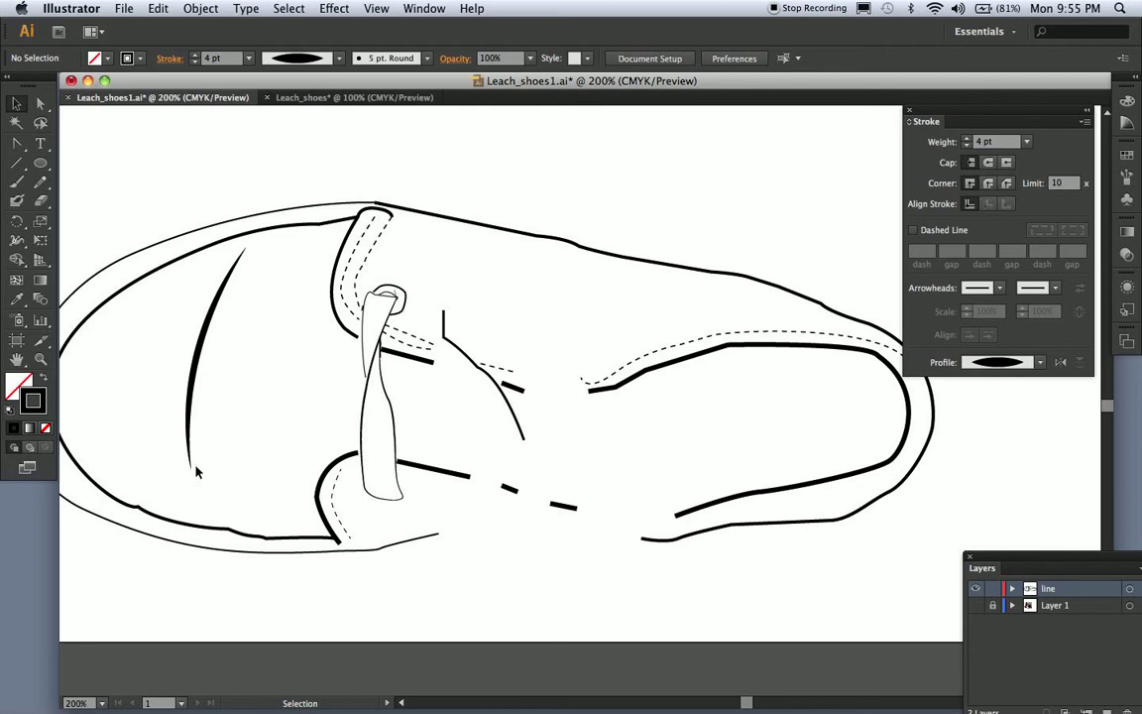
Try Width Profile 2 on the toe crease line and deselect it to view the stroke.
left_click(199, 359)
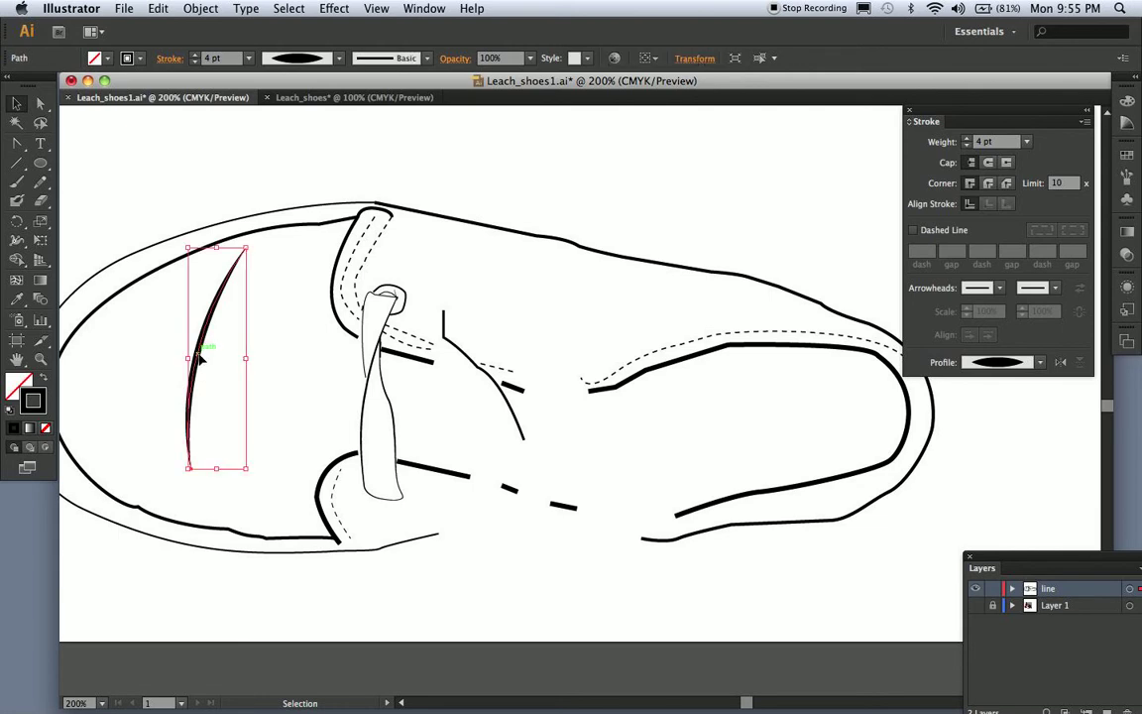
left_click(1039, 363)
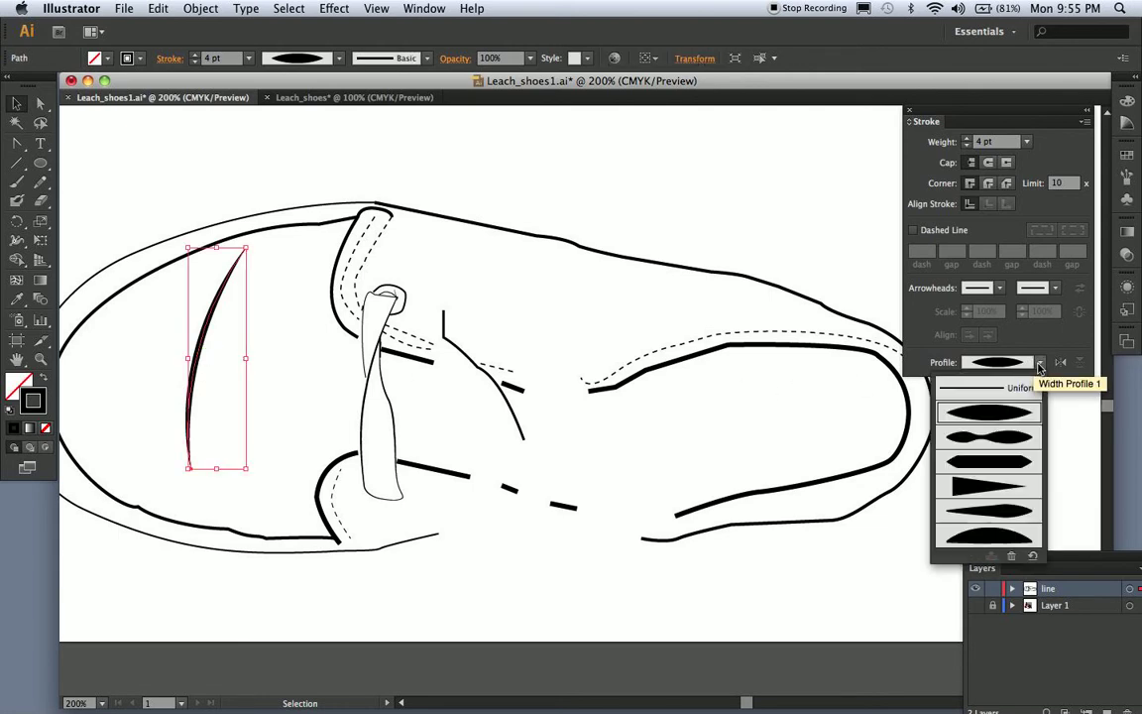
left_click(1009, 446)
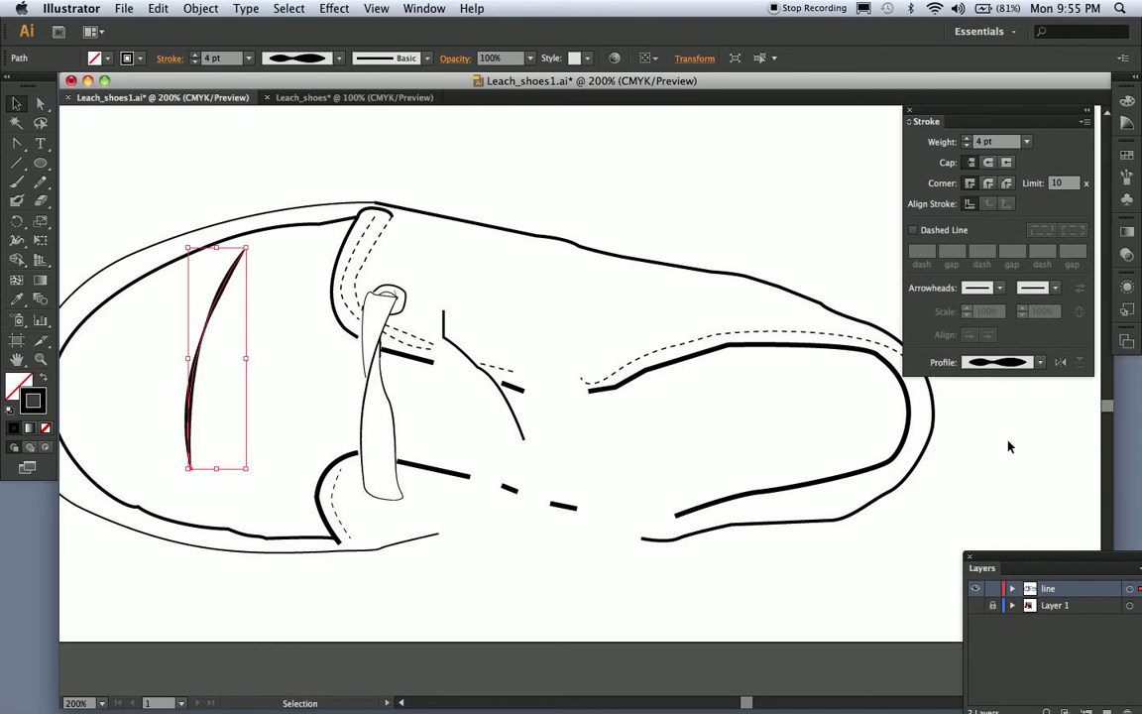
left_click(18, 103)
left_click(178, 198)
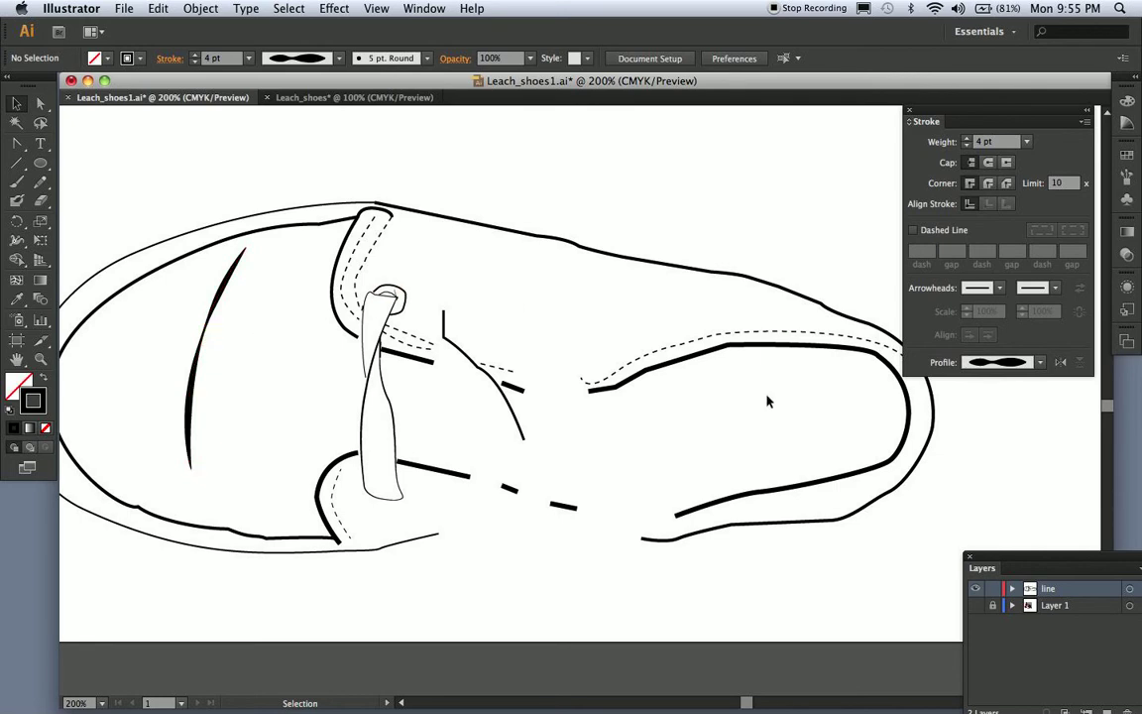
Try Width Profile 3, with its even middle and pointed ends, on the toe crease line.
left_click(1040, 363)
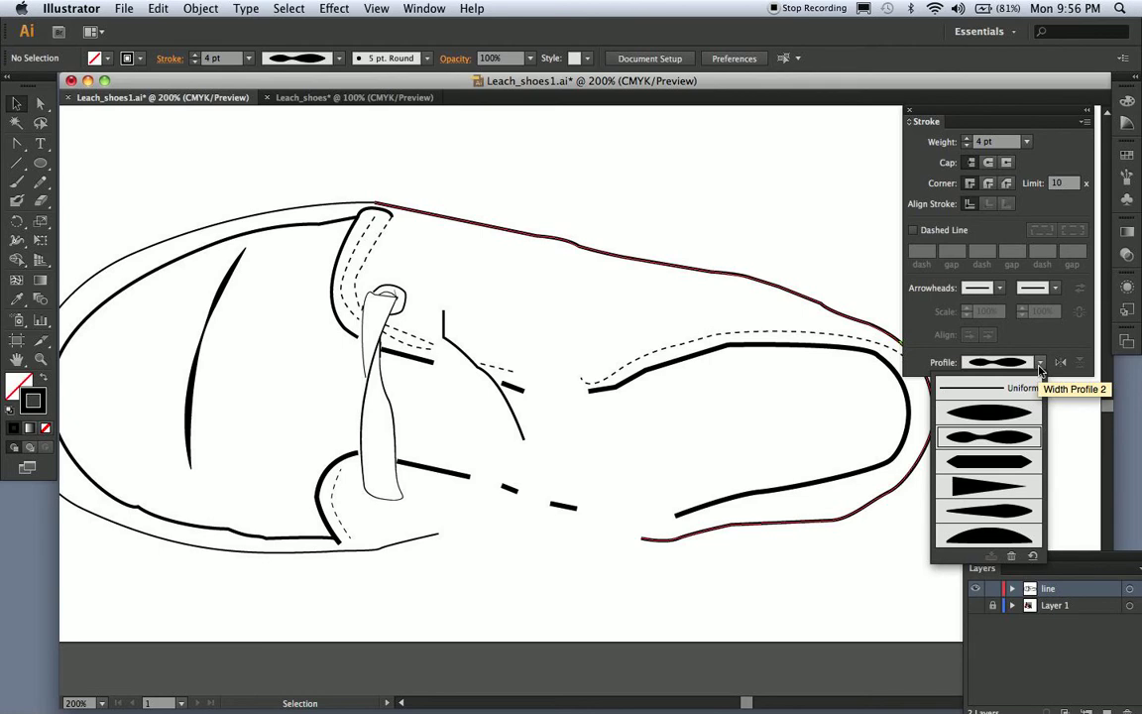
left_click(1001, 472)
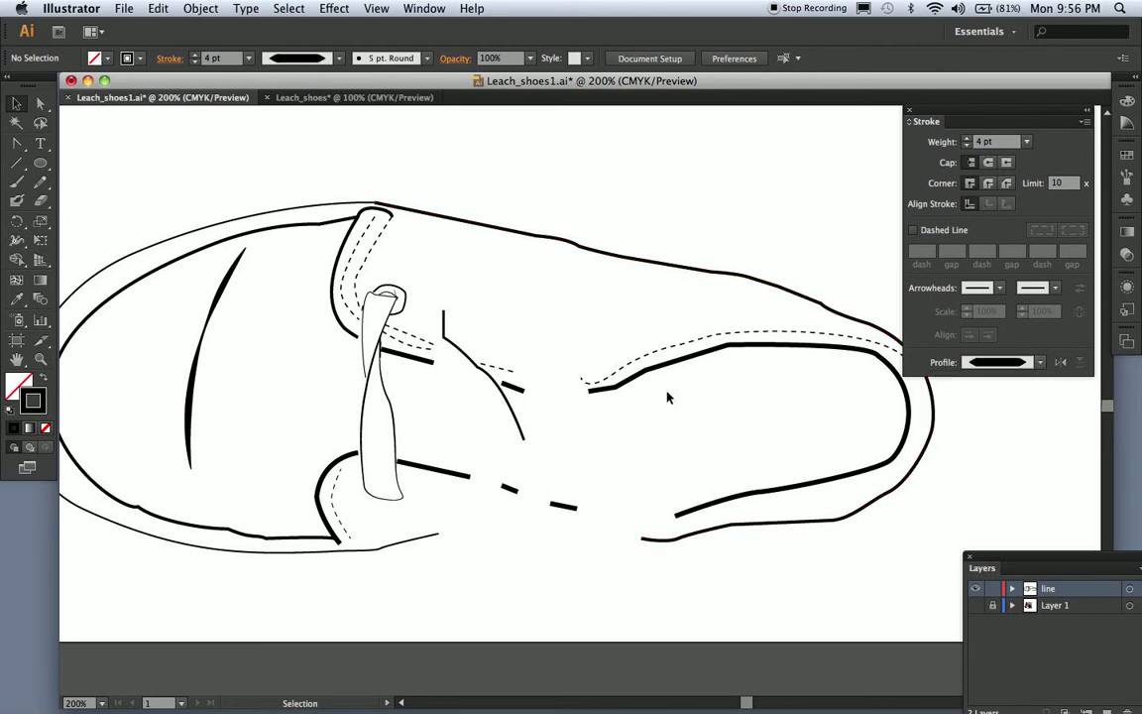
left_click(224, 262)
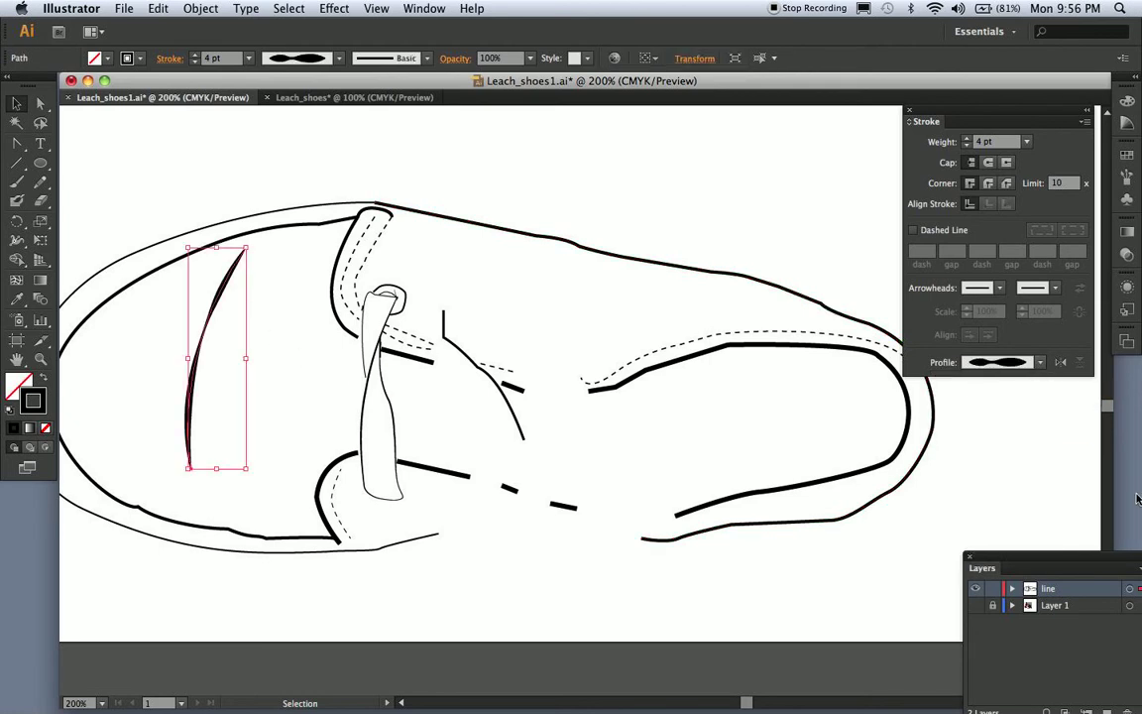
left_click(1044, 366)
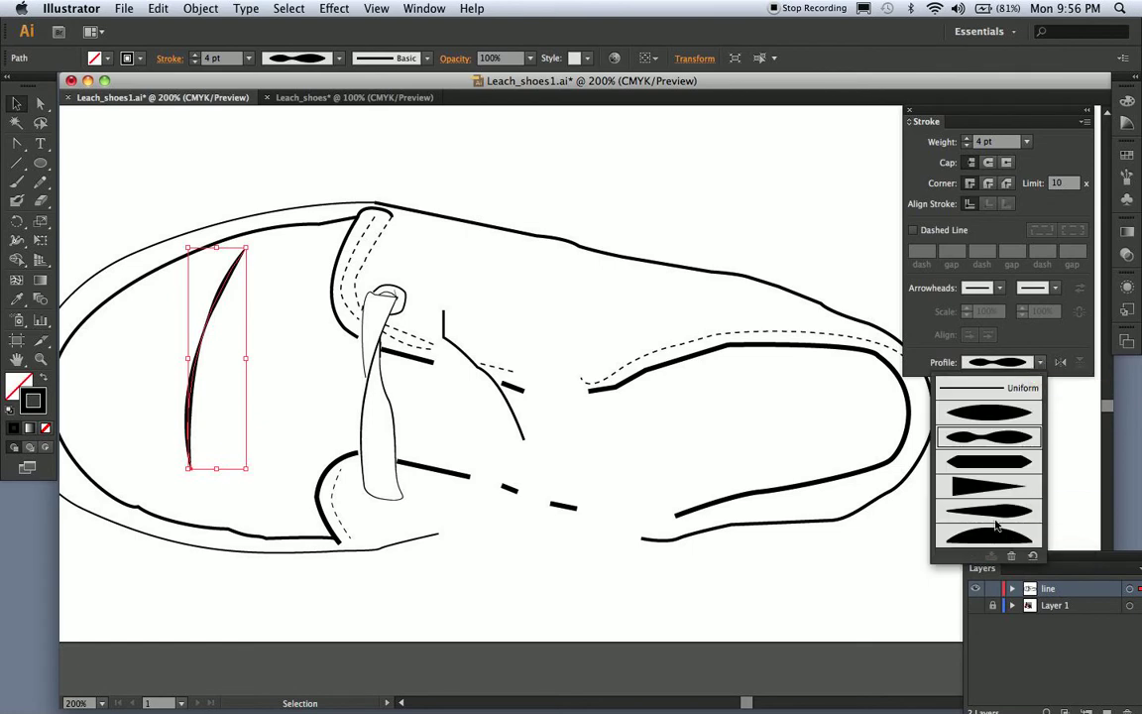
left_click(995, 466)
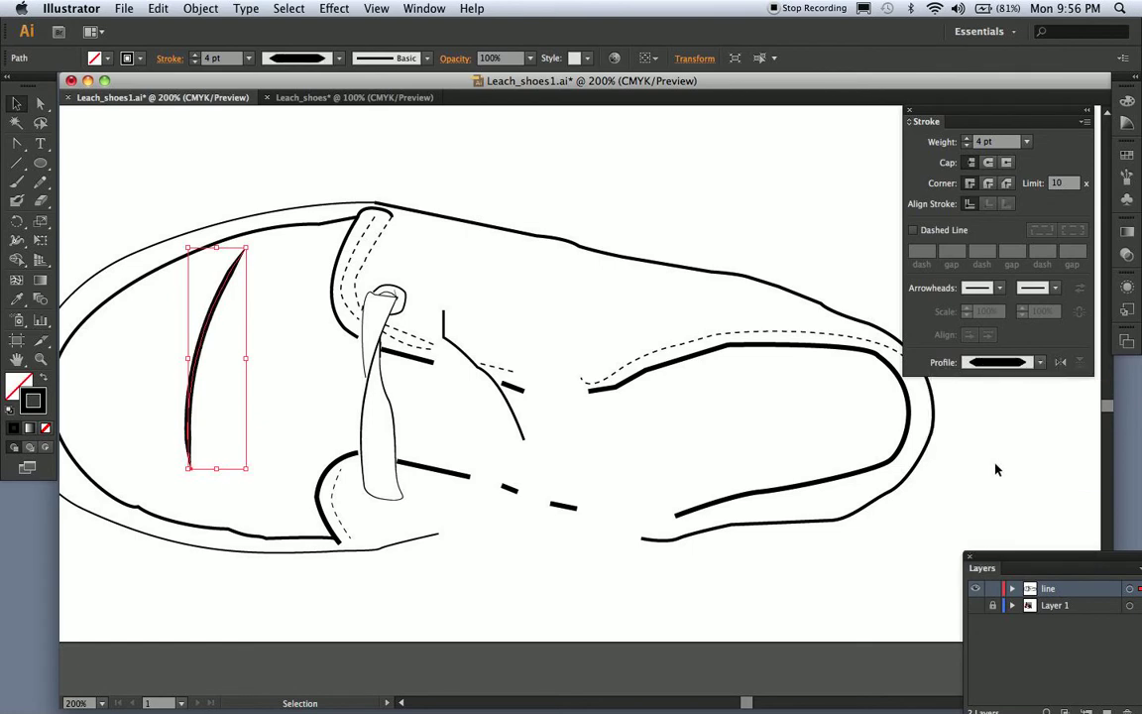
left_click(229, 185)
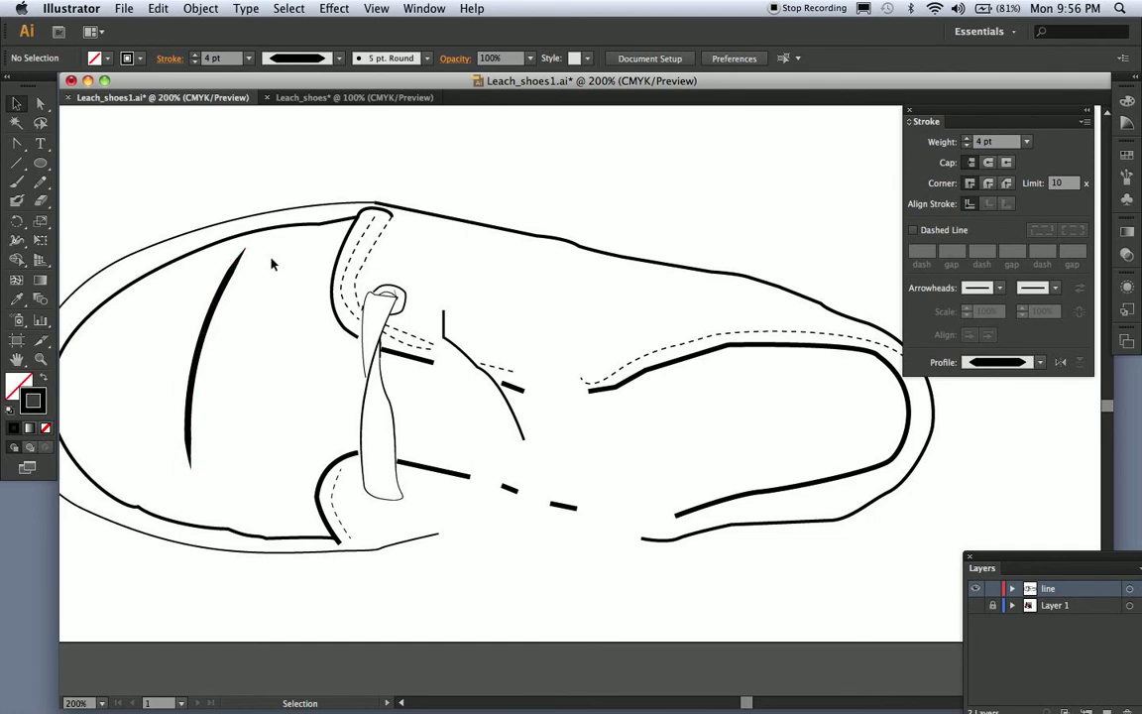
Apply Width Profile 5 to the toe crease line and deselect it.
left_click(209, 319)
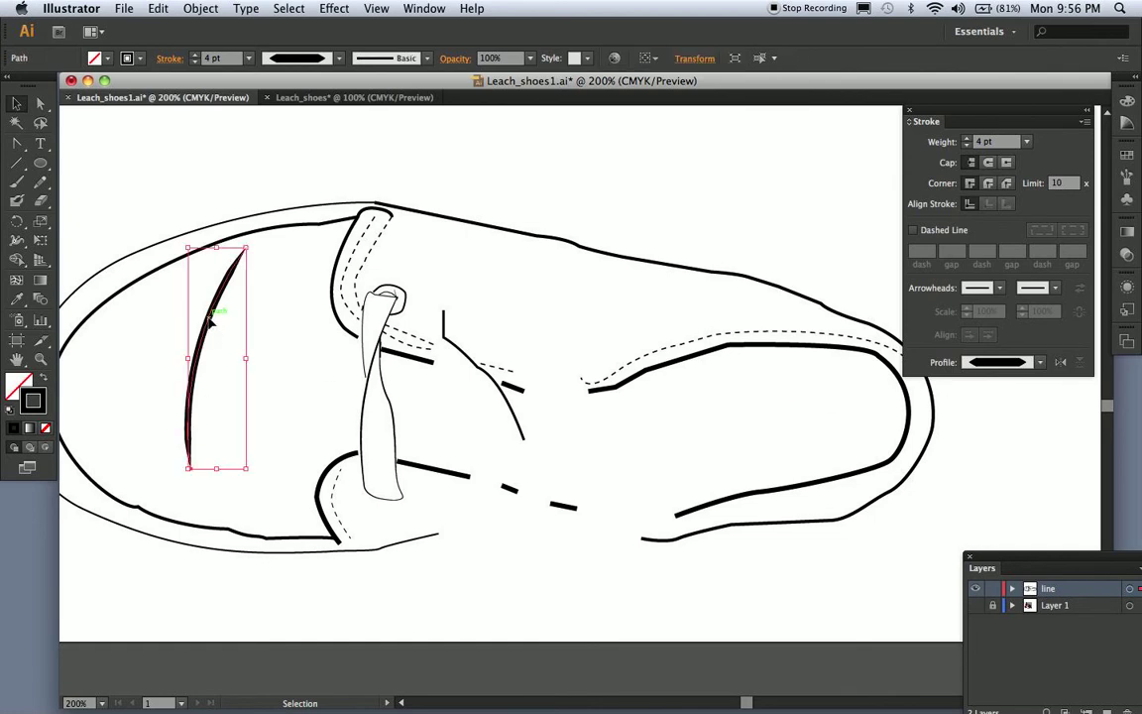
left_click(1039, 362)
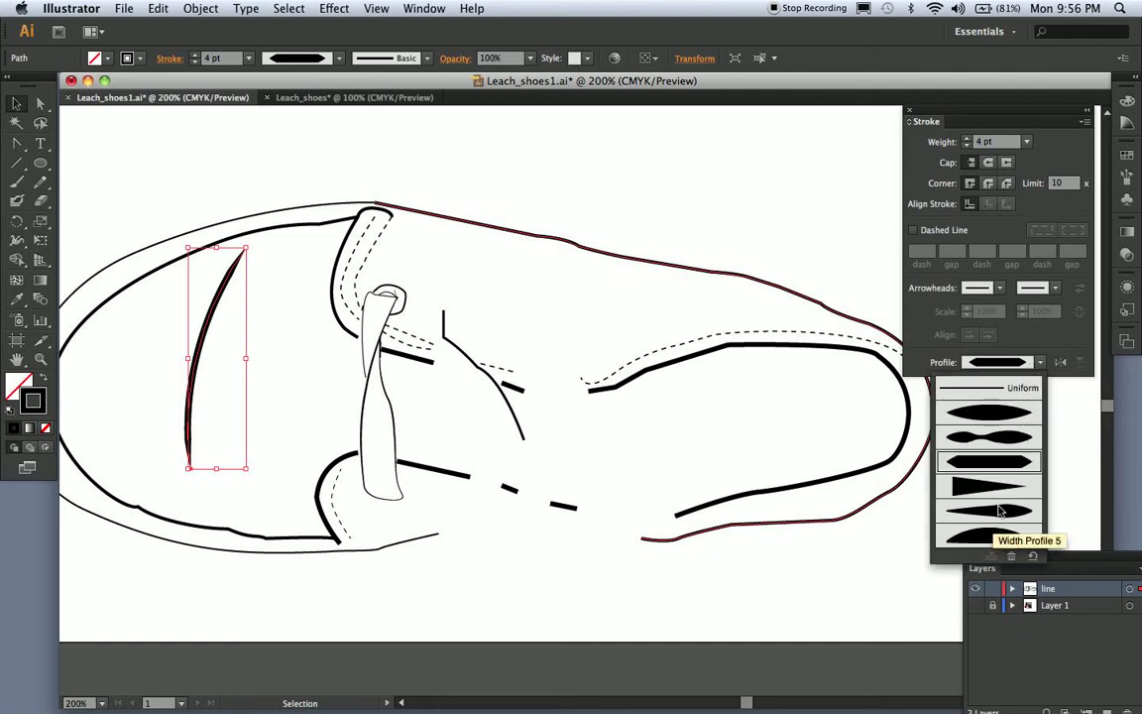
left_click(976, 530)
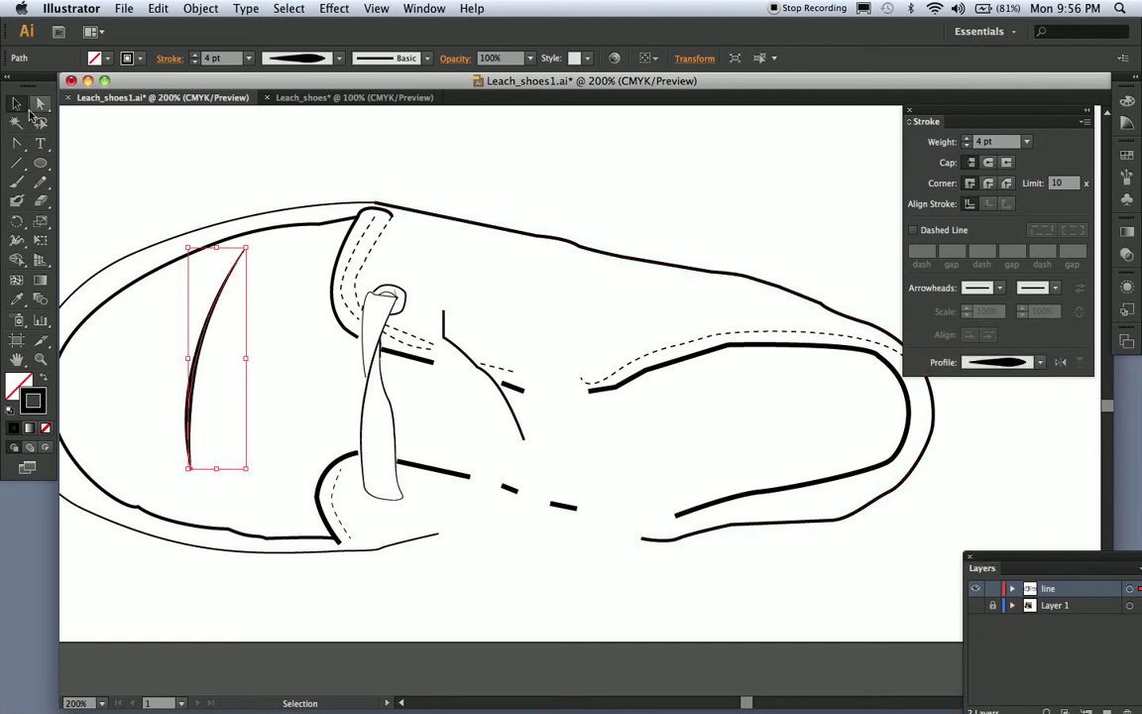
left_click(133, 152)
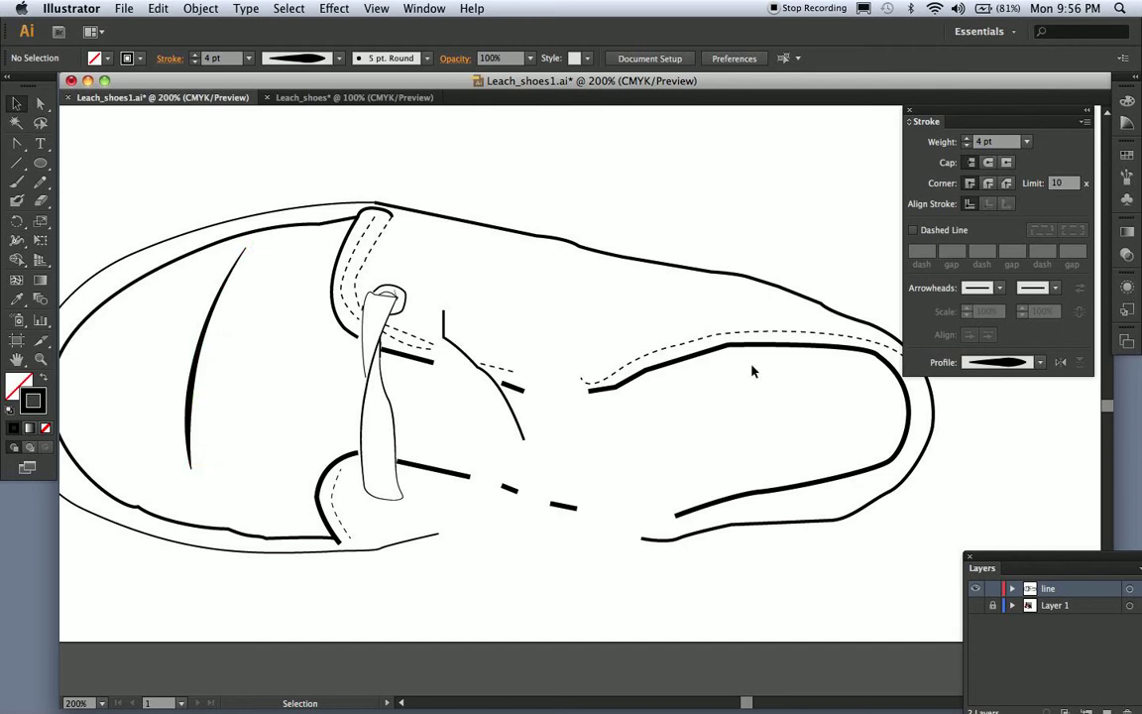
Show the Layer 1 photo again and try Width Profile 2 on the toe crease line.
left_click(975, 605)
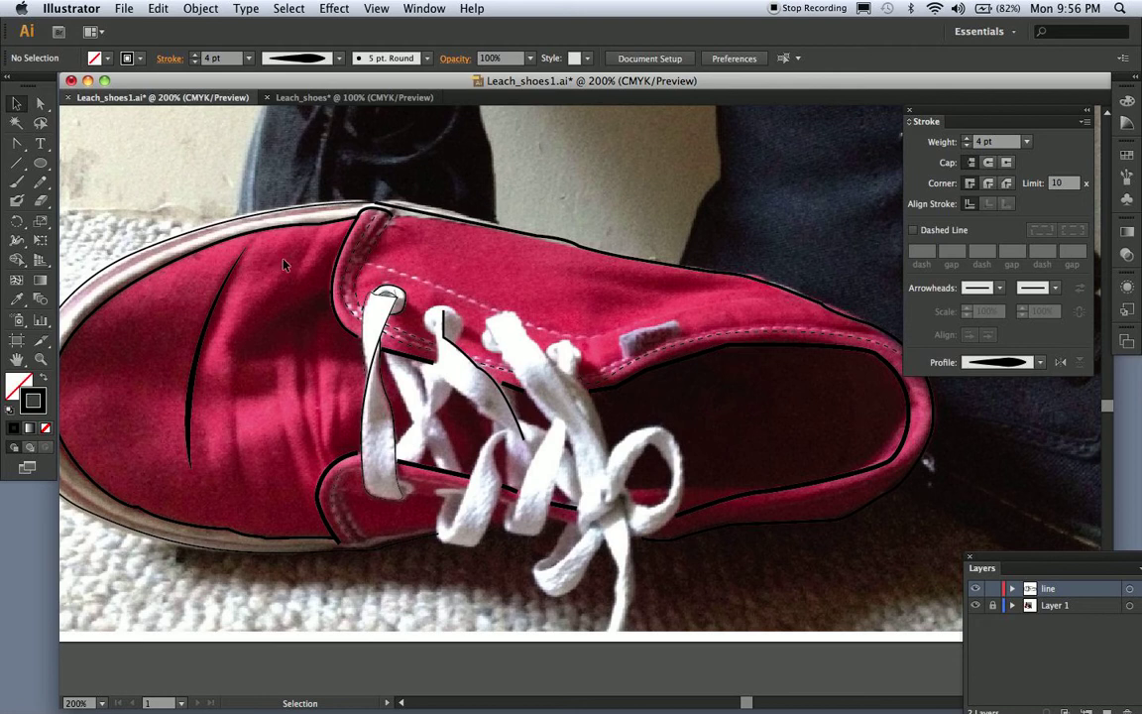
left_click(213, 311)
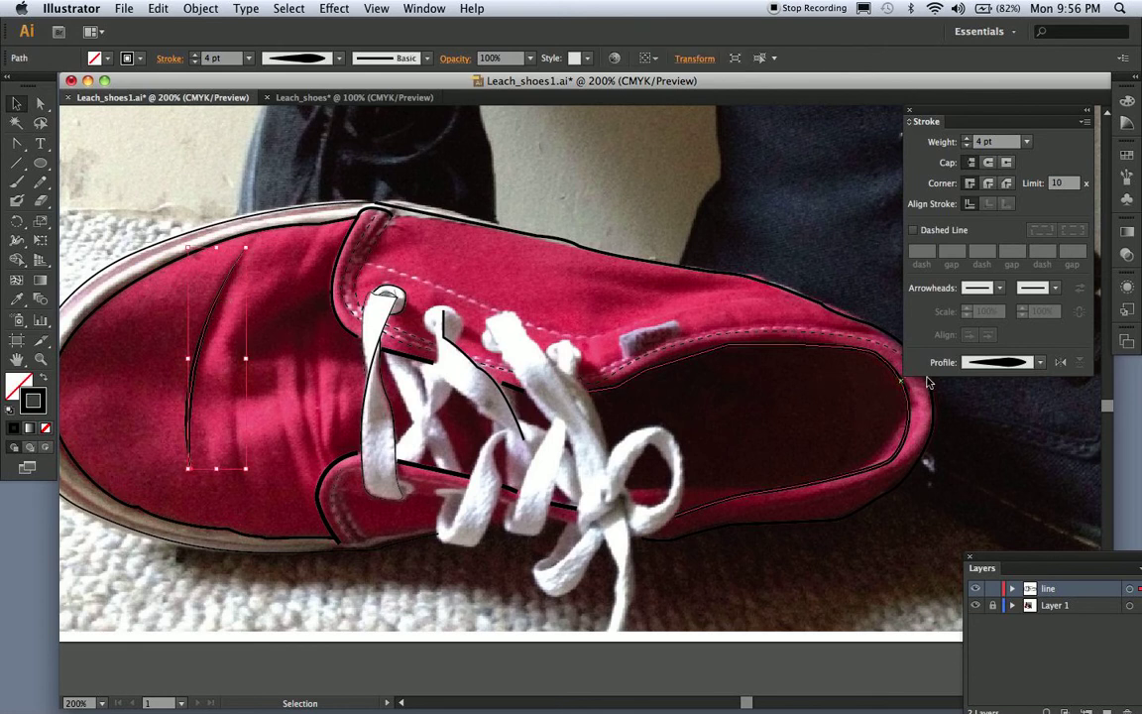
left_click(1040, 362)
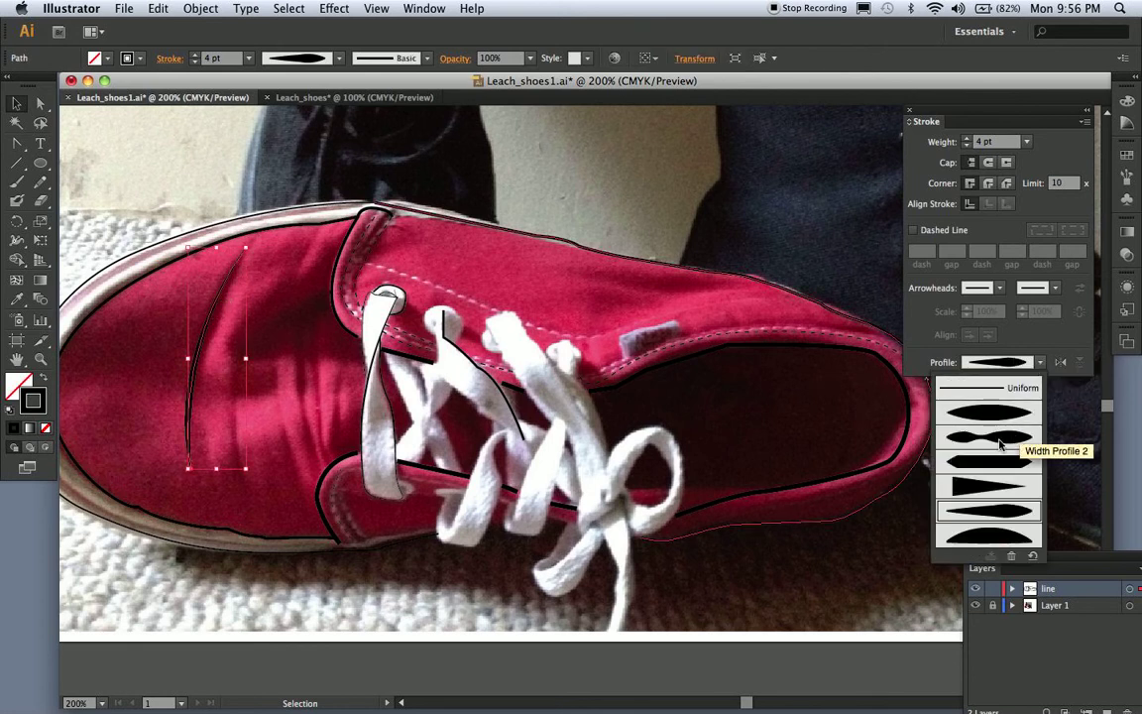
left_click(1001, 446)
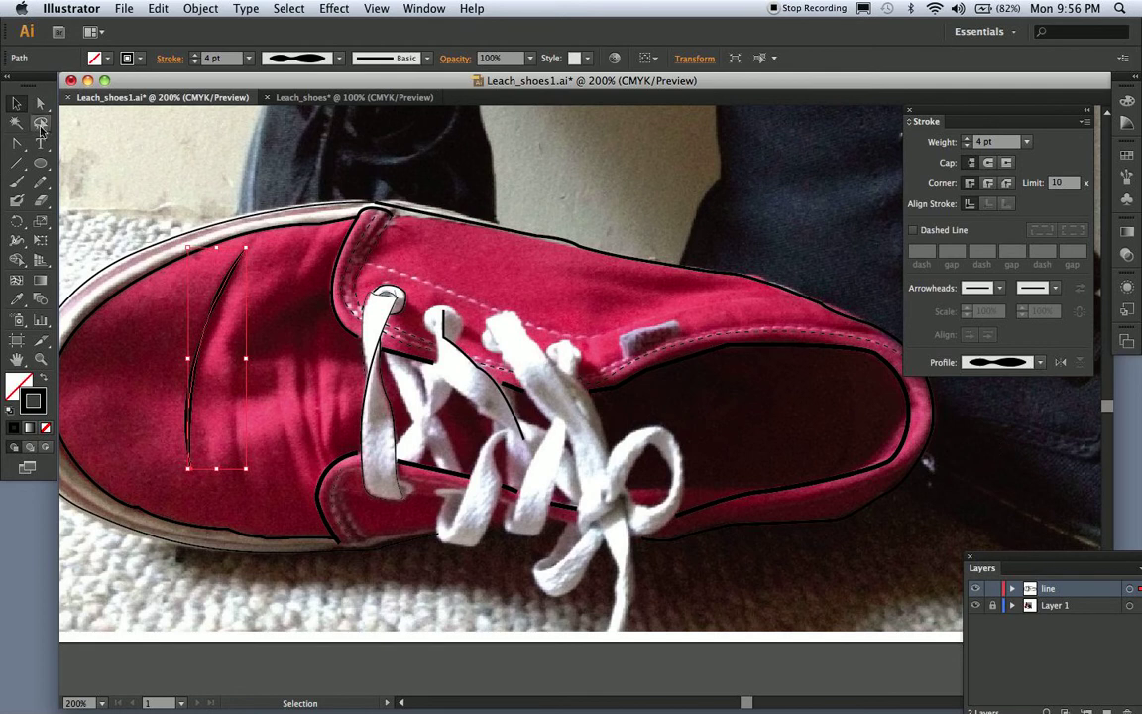
left_click(104, 137)
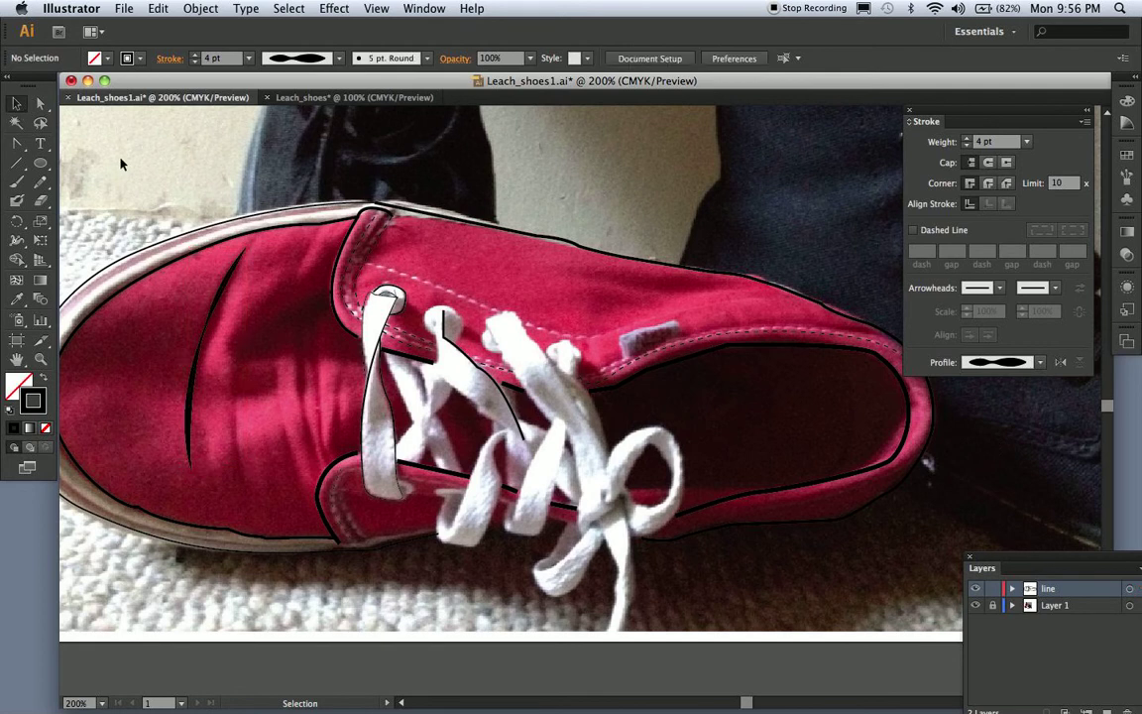
Reapply Width Profile 5 to the toe crease line and deselect it.
left_click(234, 288)
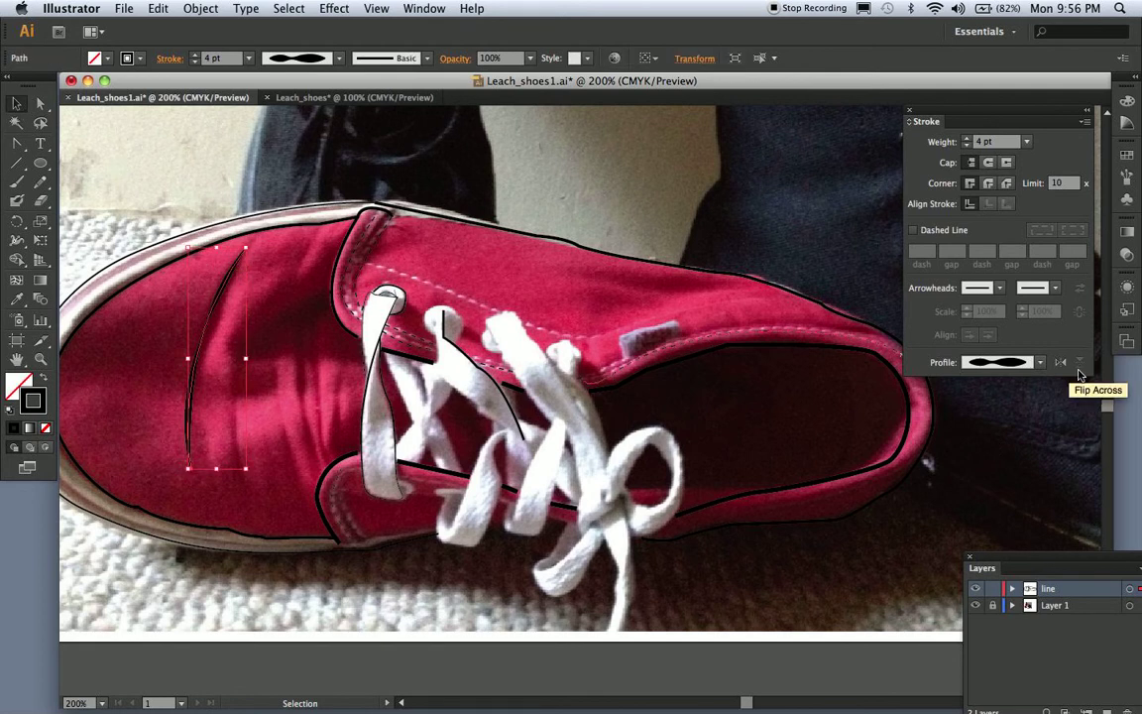
left_click(1040, 363)
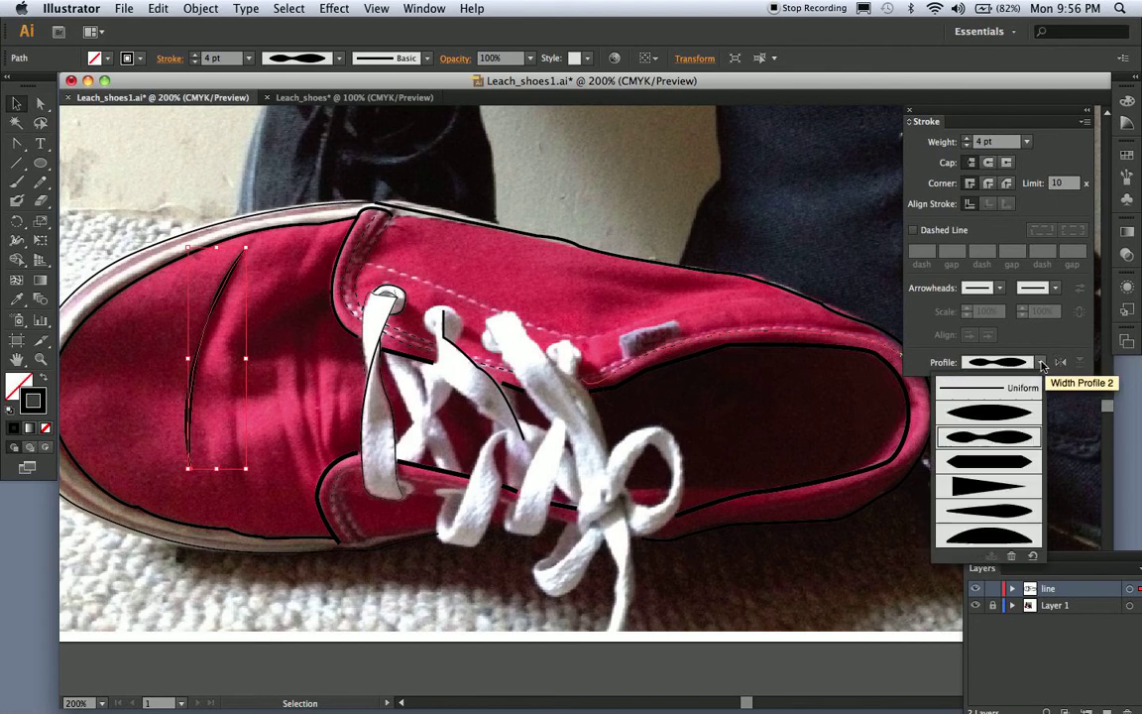
left_click(1011, 511)
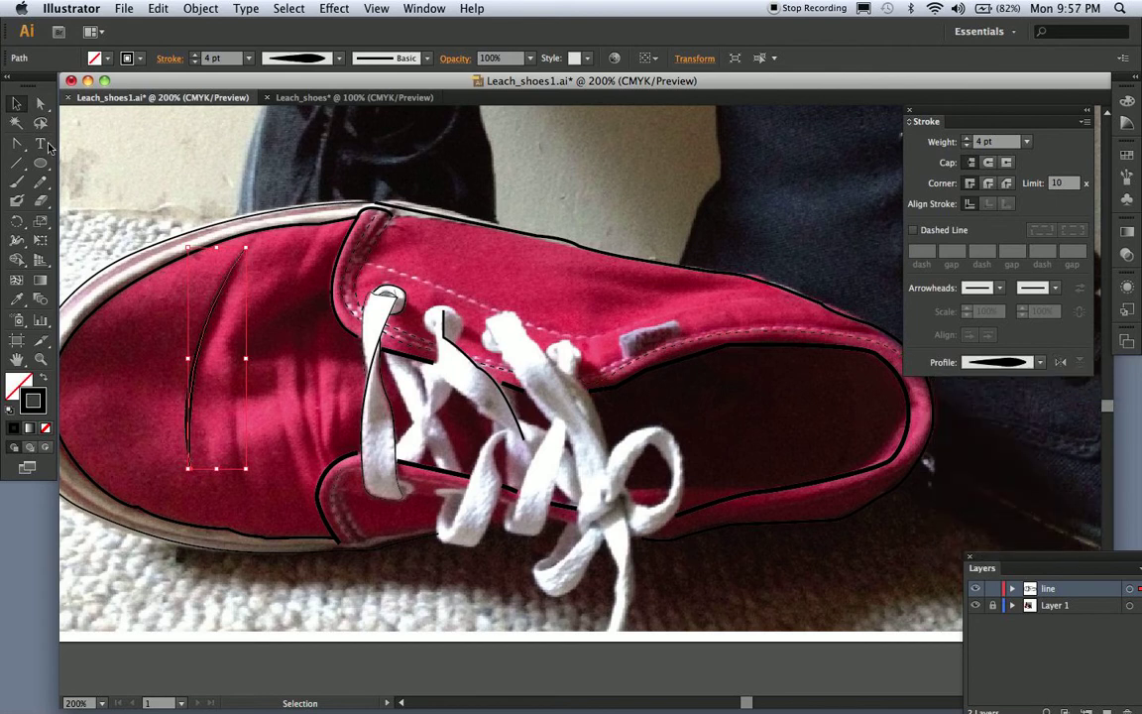
left_click(127, 168)
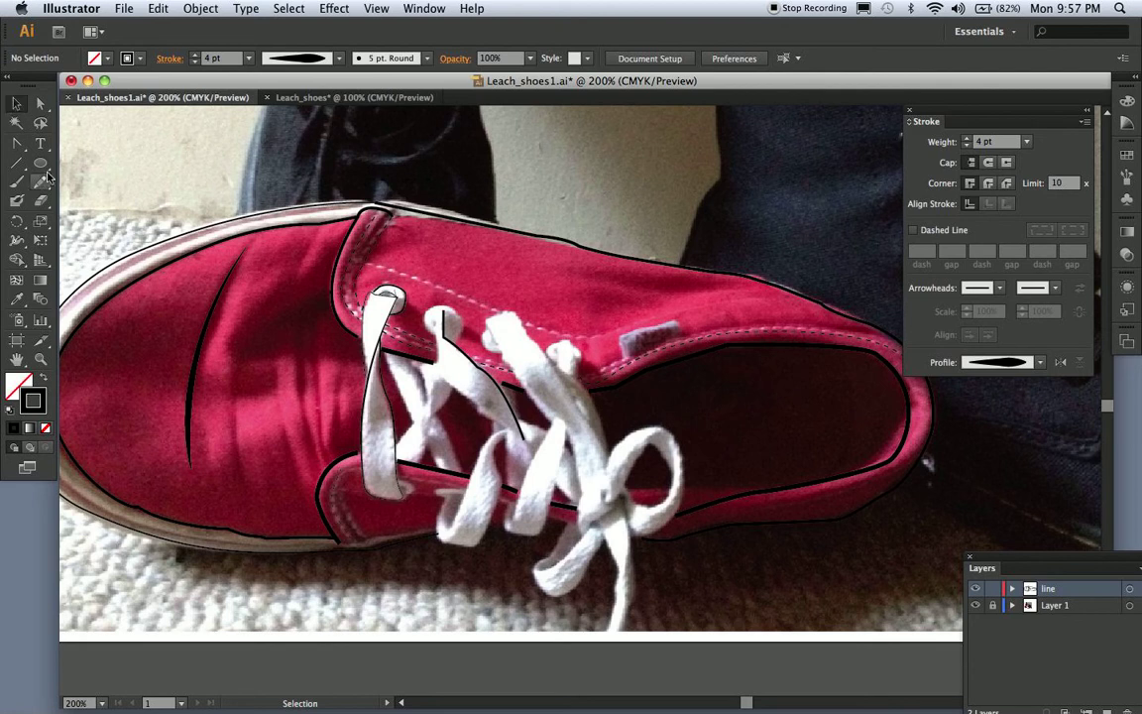
Draw a two-point crease line with the Pen tool between the toe crease and the lace, curve it along the fold, and deselect it.
key("shift+c")
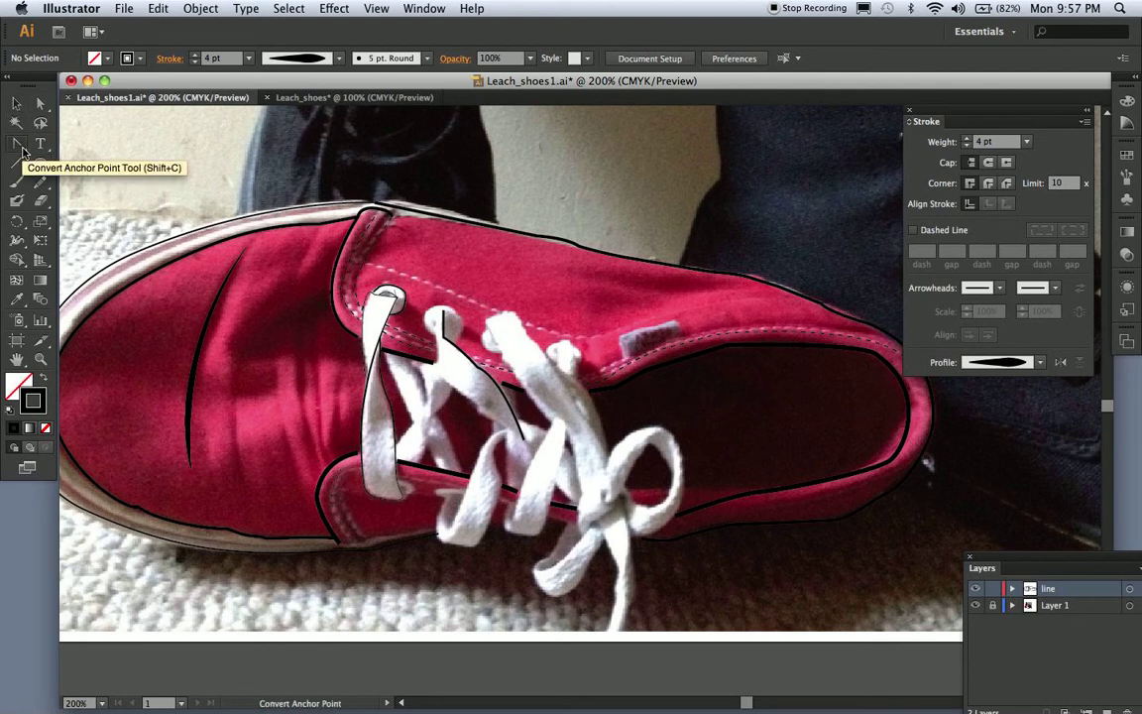
left_click_drag(21, 149, 60, 143)
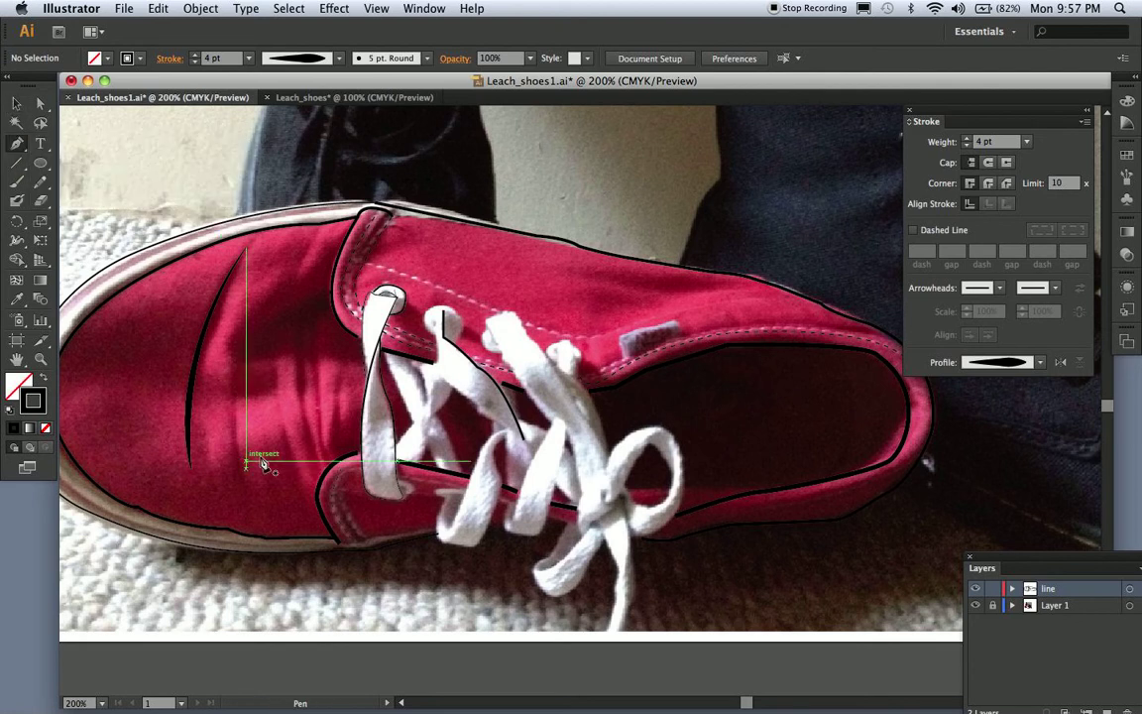
left_click(317, 467)
left_click(300, 327)
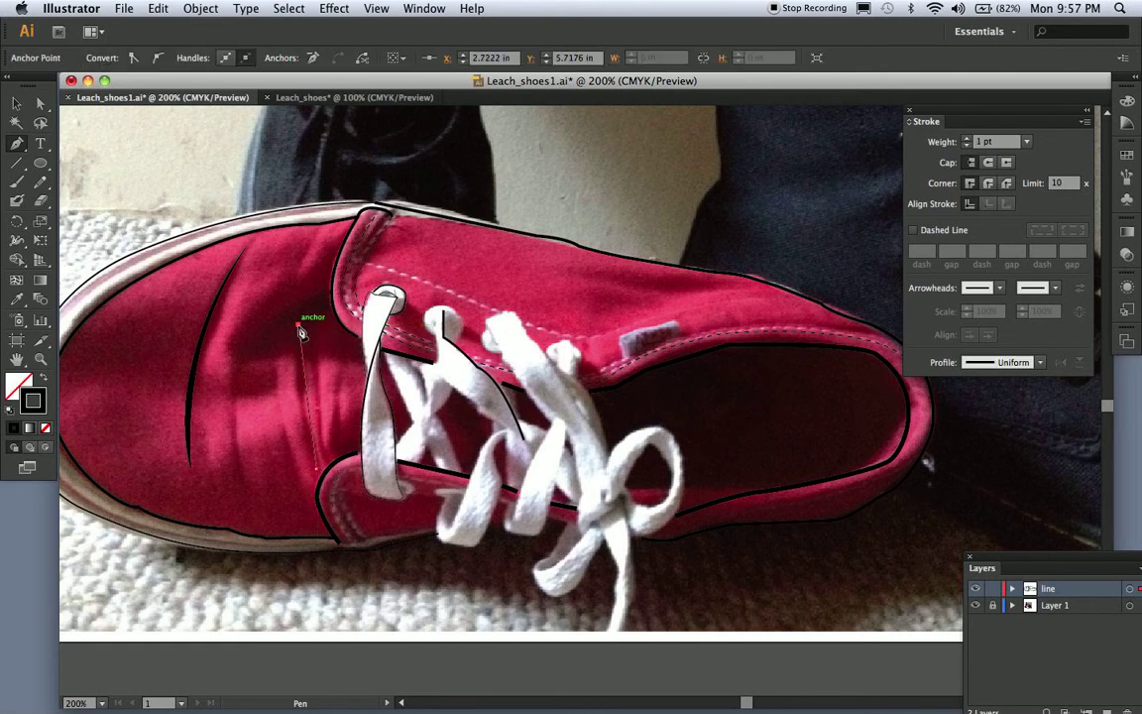
left_click_drag(17, 143, 99, 200)
left_click_drag(317, 467, 298, 428)
left_click(11, 104)
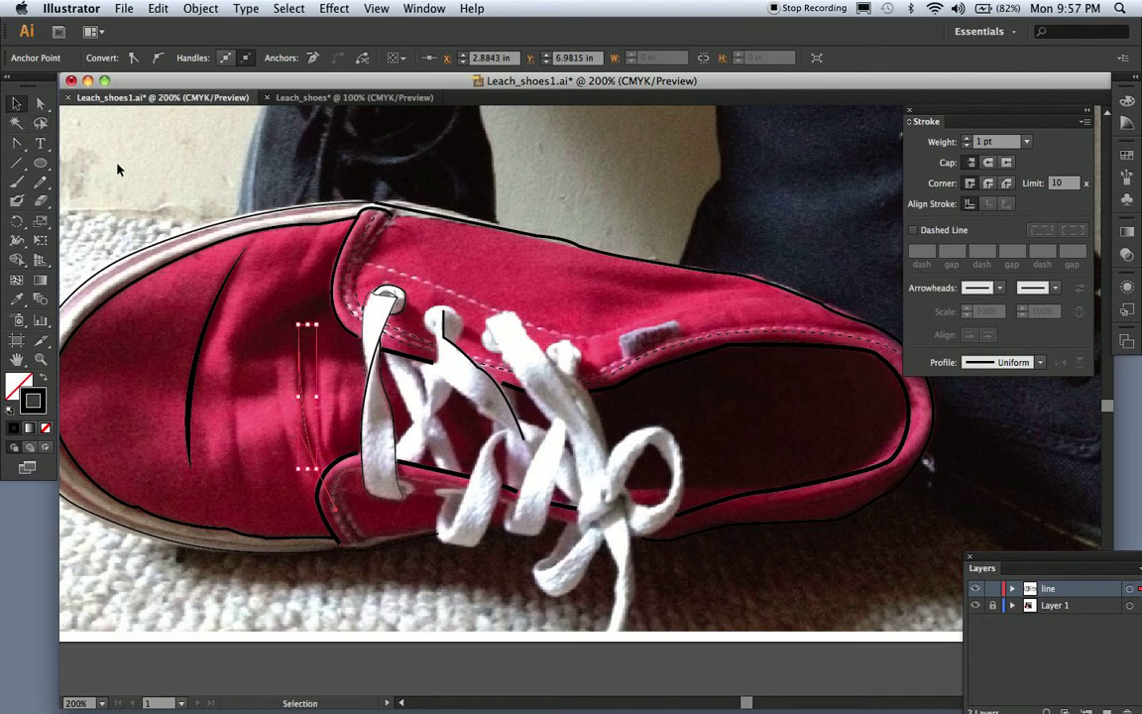
left_click(116, 161)
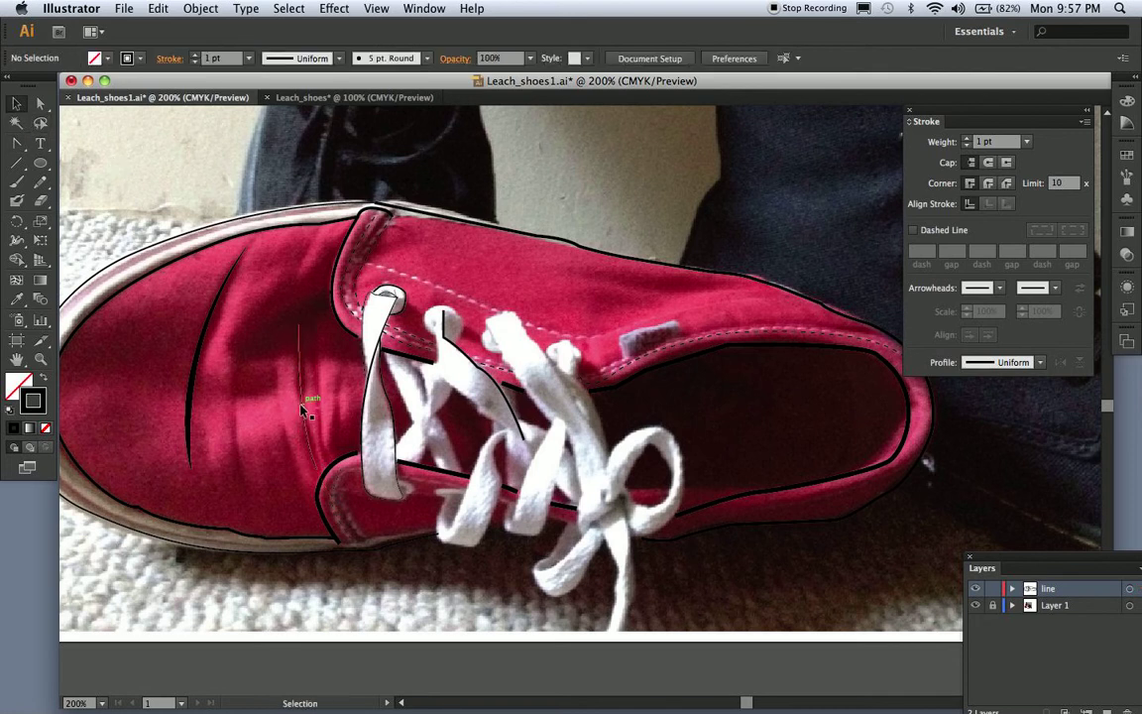
Duplicate the new crease line, place the copy just beside it on the lace side, and deselect it.
left_click(303, 408)
key("super+c")
key("super+v")
left_click_drag(566, 378, 319, 386)
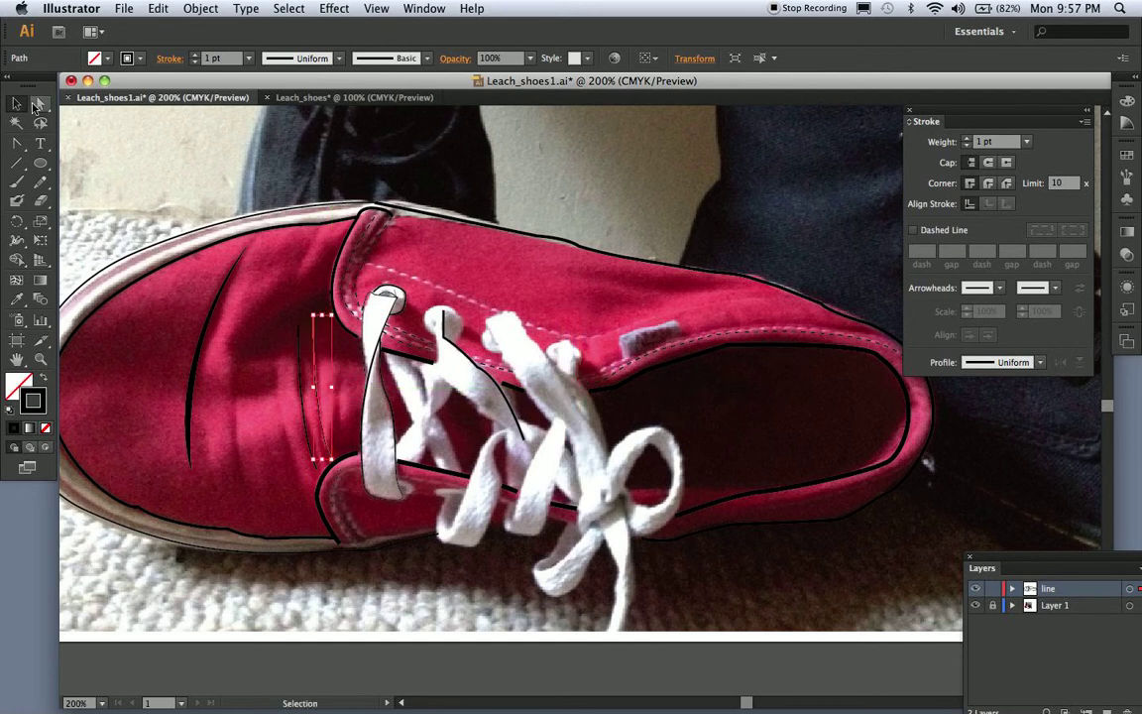
left_click(283, 288)
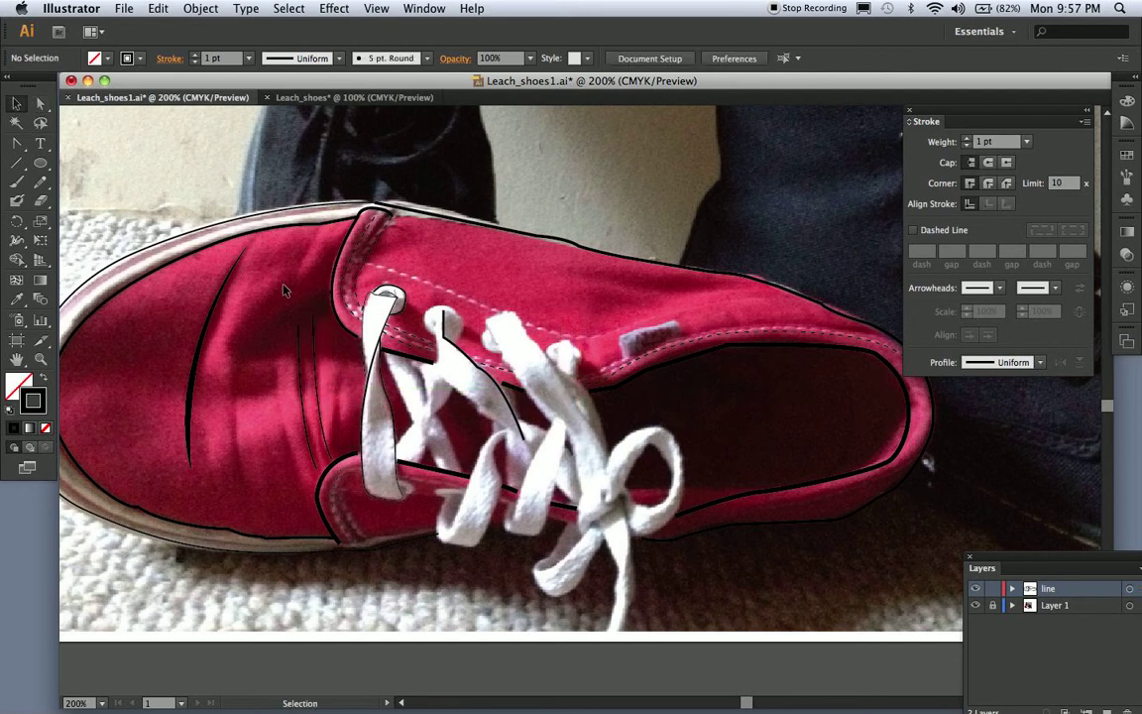
Shift the copied crease line's lower end point slightly toward the toe and reshape its curve.
left_click(41, 106)
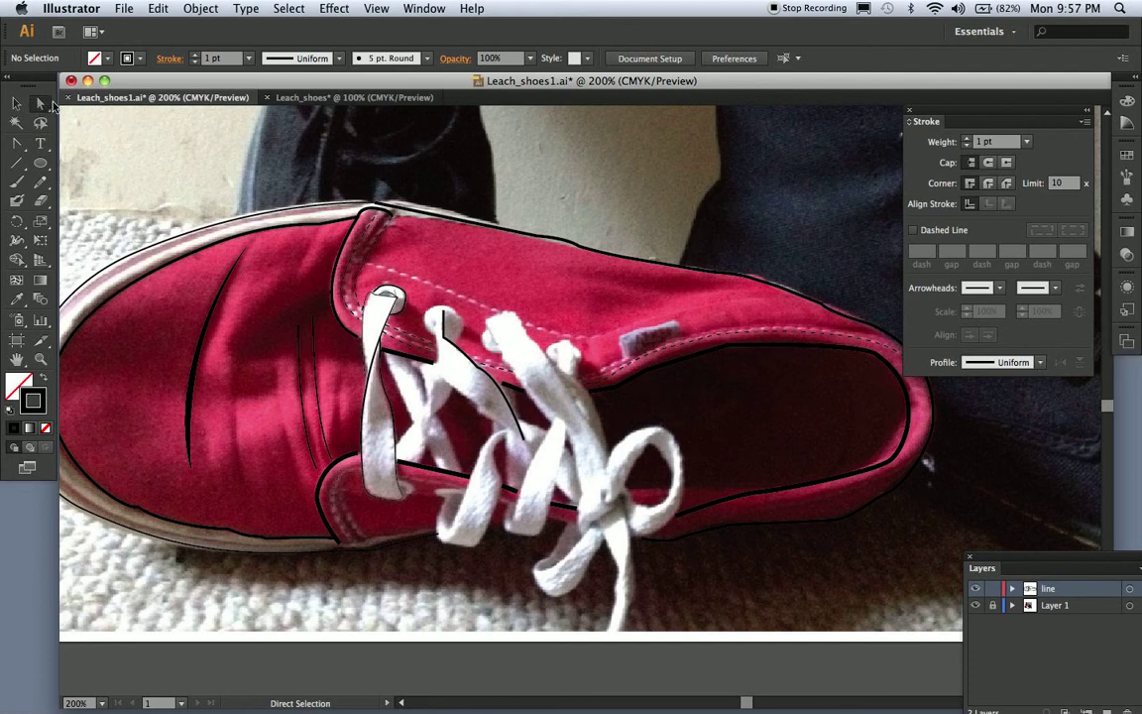
left_click(304, 399)
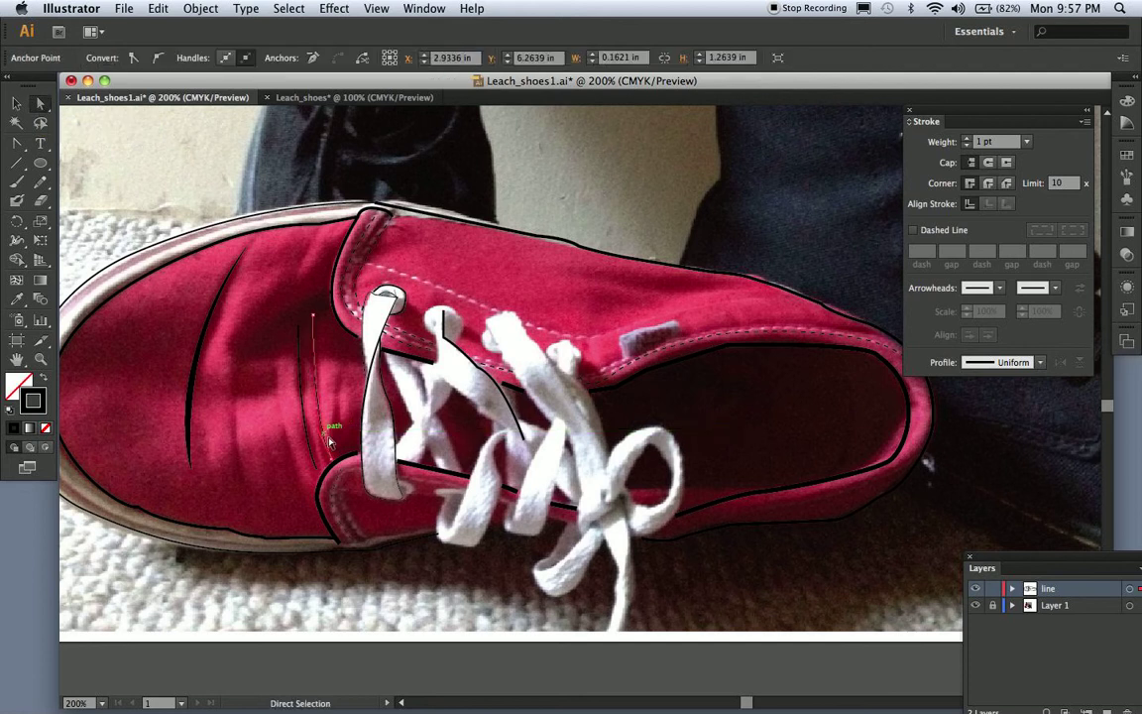
left_click_drag(333, 458, 328, 462)
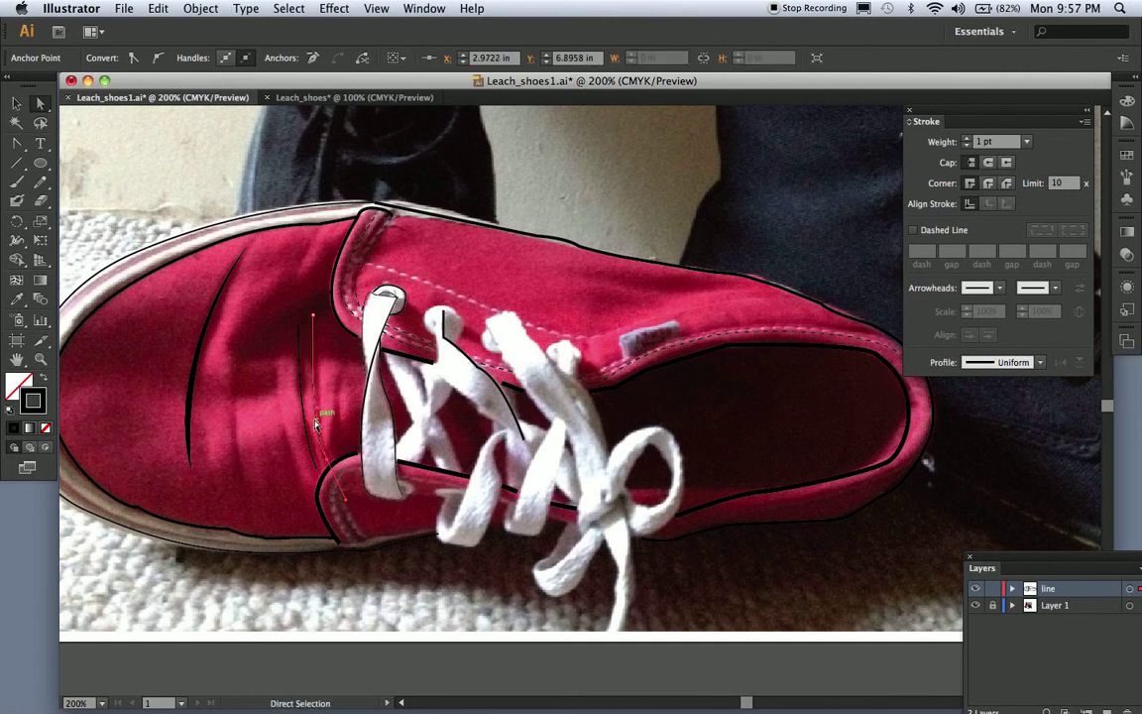
left_click_drag(311, 424, 310, 395)
left_click(16, 103)
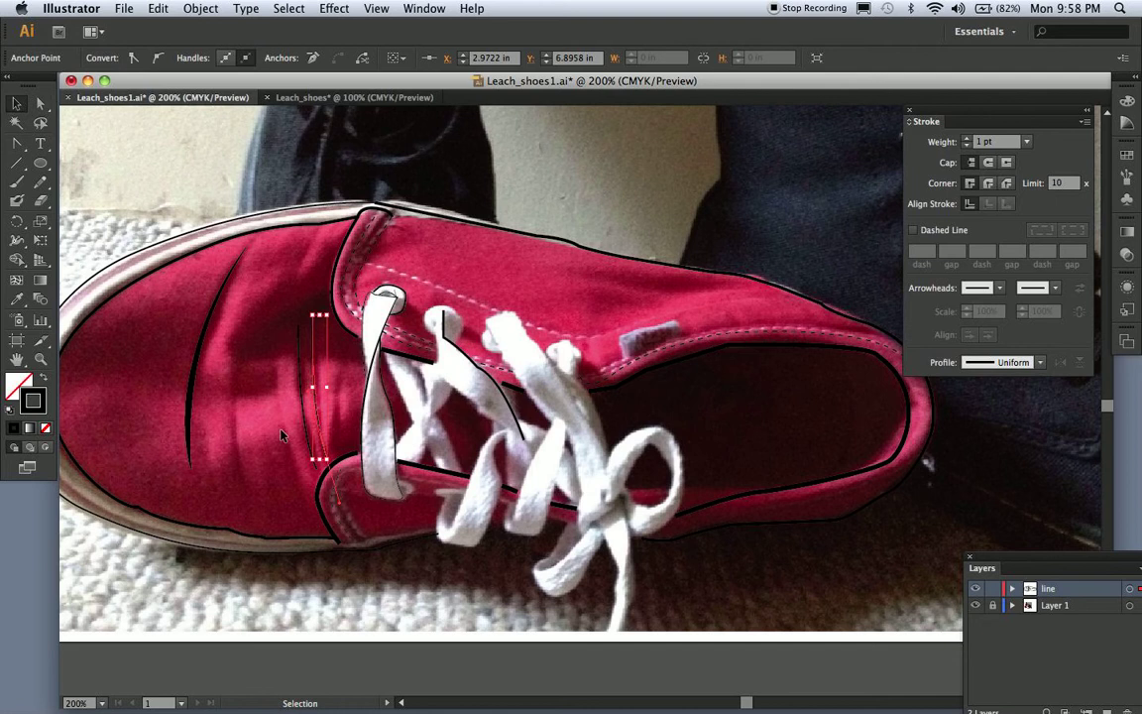
Select both short crease lines beside the lace and apply Width Profile 5 to their strokes.
left_click_drag(303, 414, 303, 414)
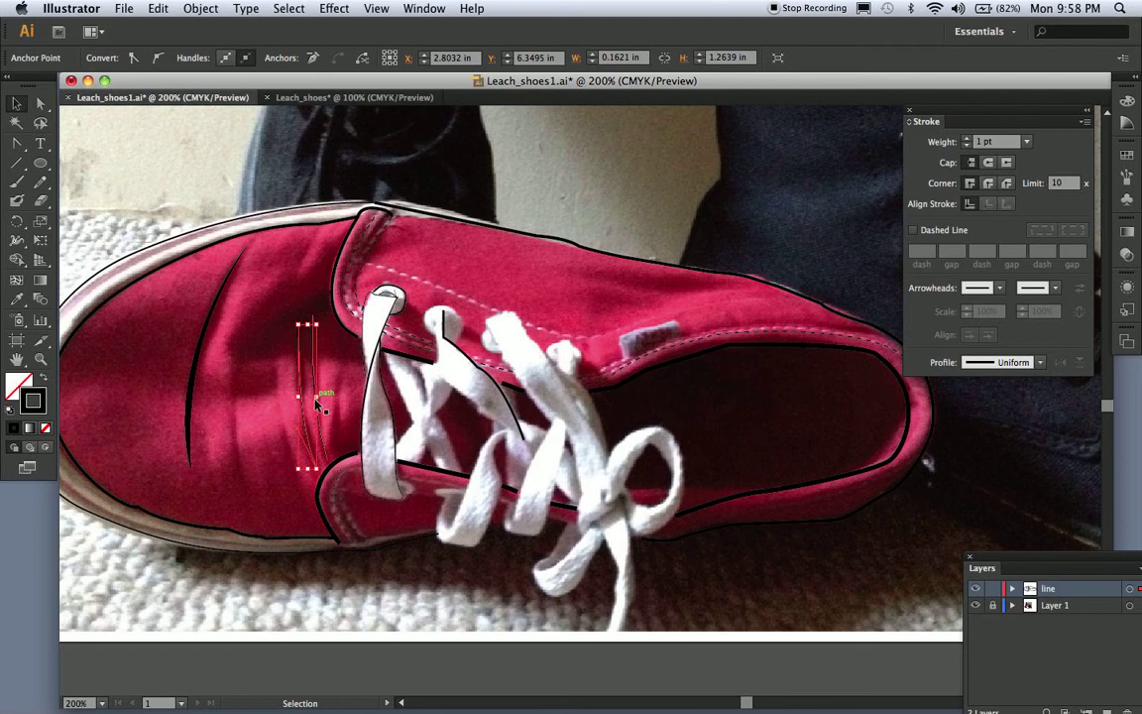
key("shift")
key("shift")
left_click(312, 344, "shift")
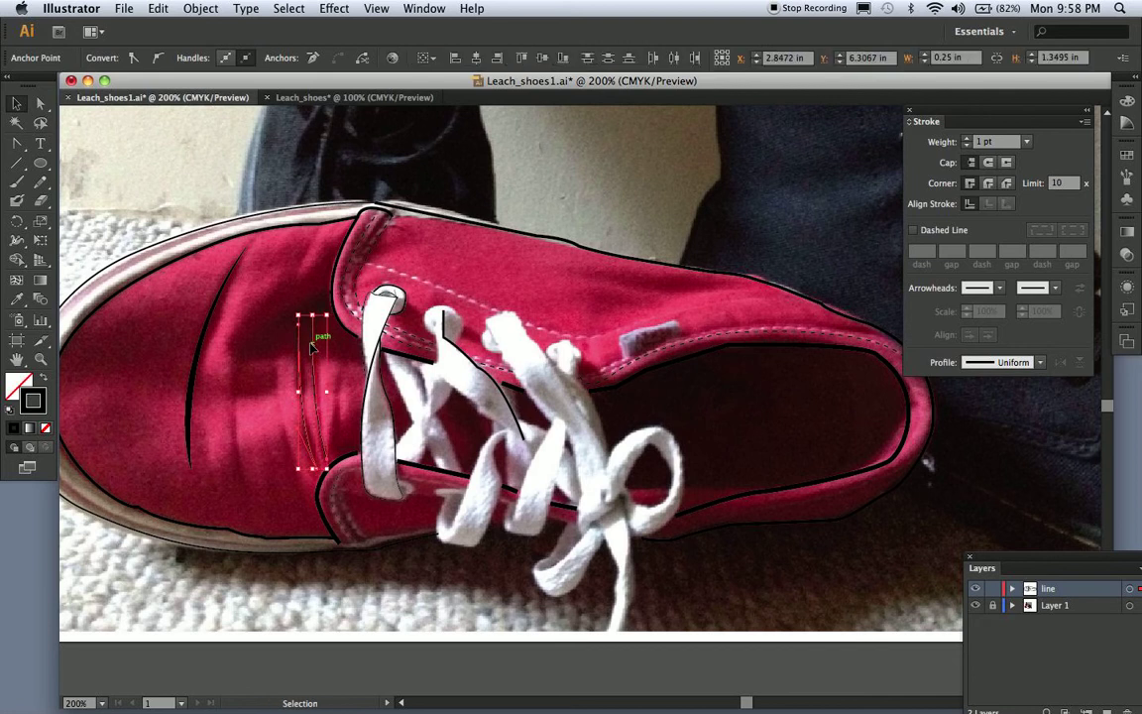
left_click(1040, 363)
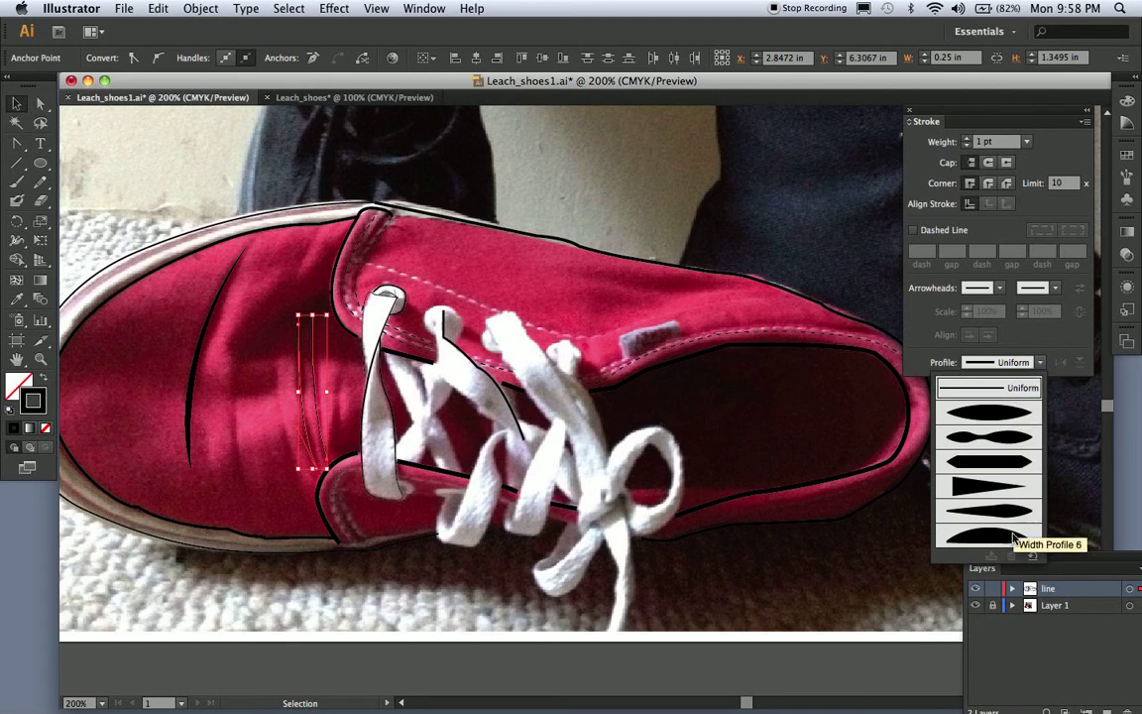
left_click(1016, 415)
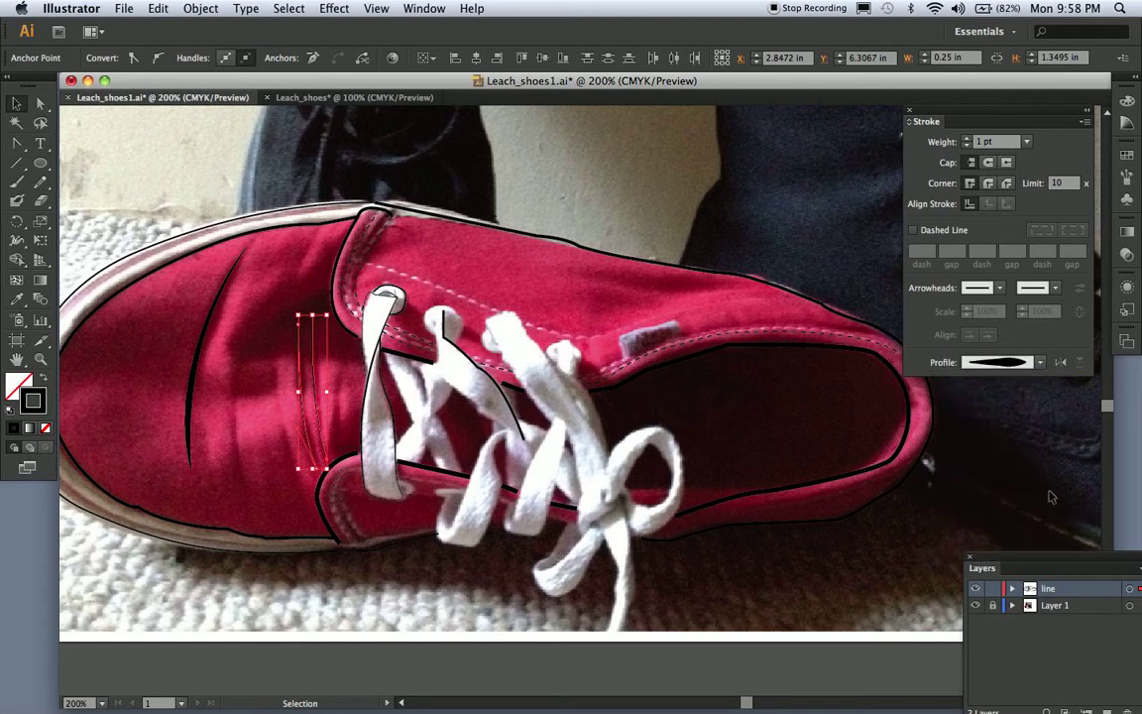
Try a 3 pt stroke weight on the two short crease lines and settle on 2 pt.
left_click(1026, 142)
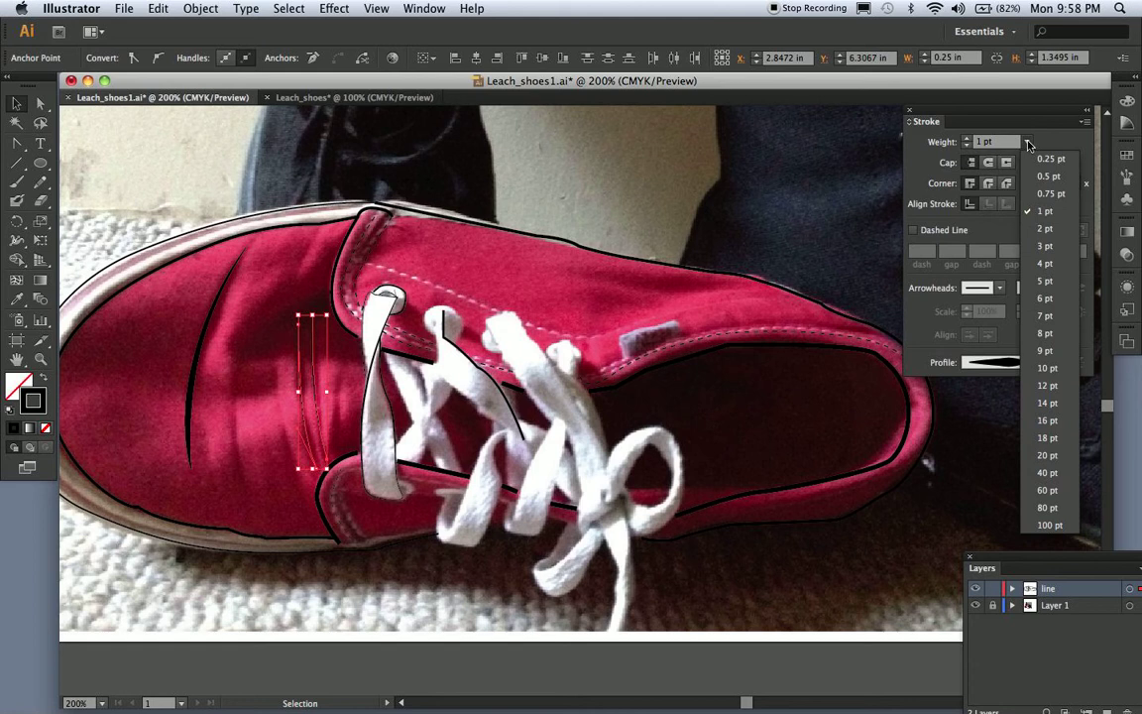
left_click(1047, 245)
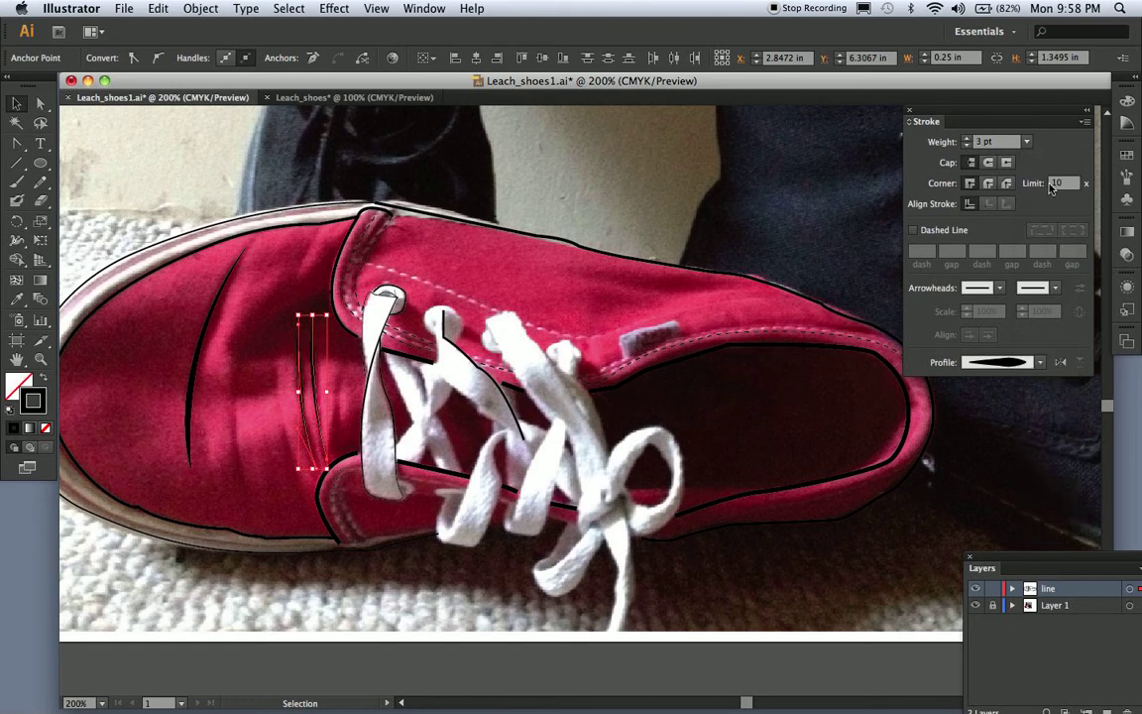
left_click(1026, 142)
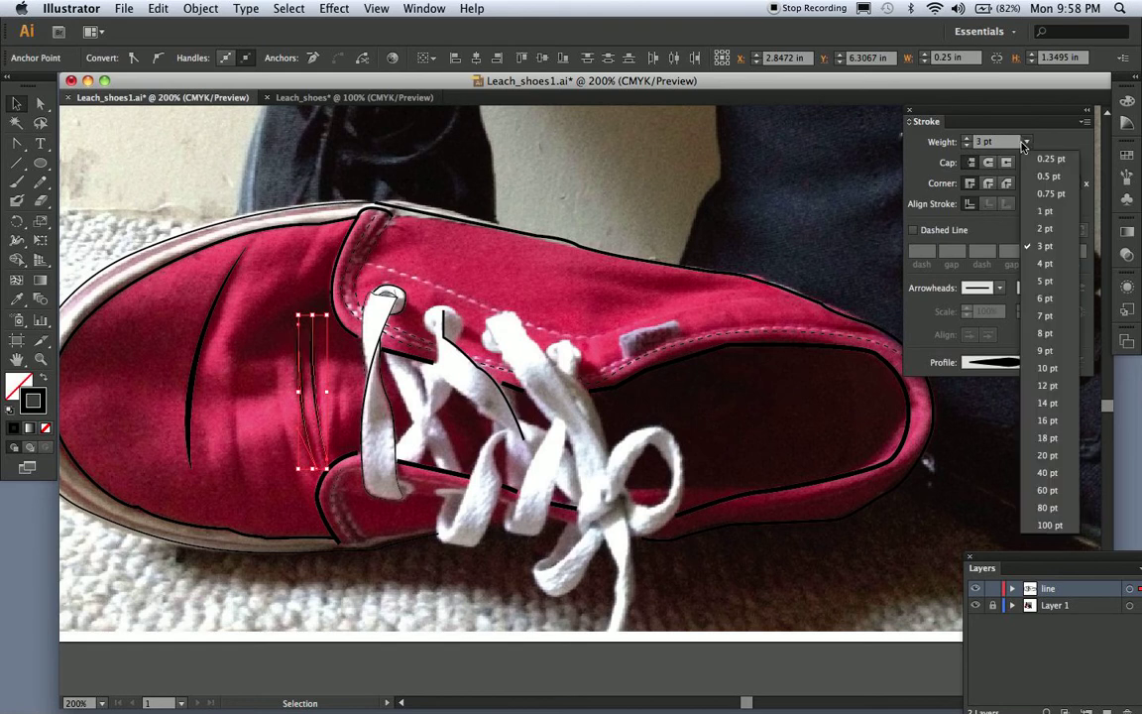
left_click(1045, 224)
Try Width Profile 4 on the two short crease lines, return them to Width Profile 5, and deselect them.
left_click(1039, 362)
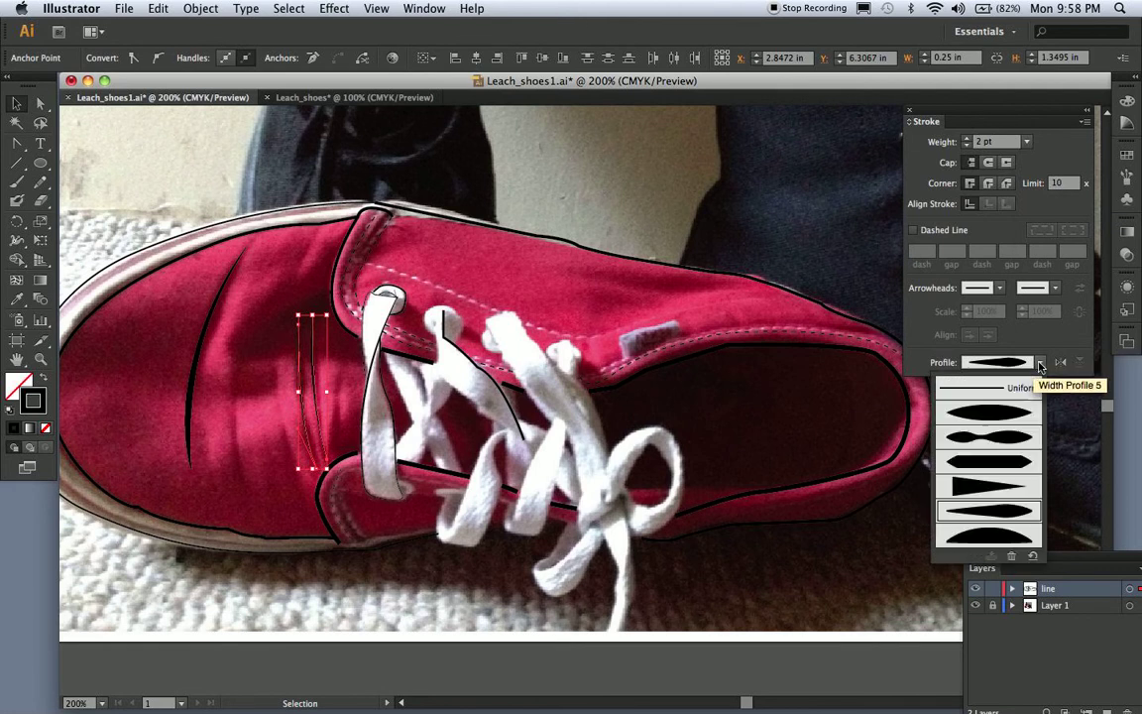
left_click(989, 485)
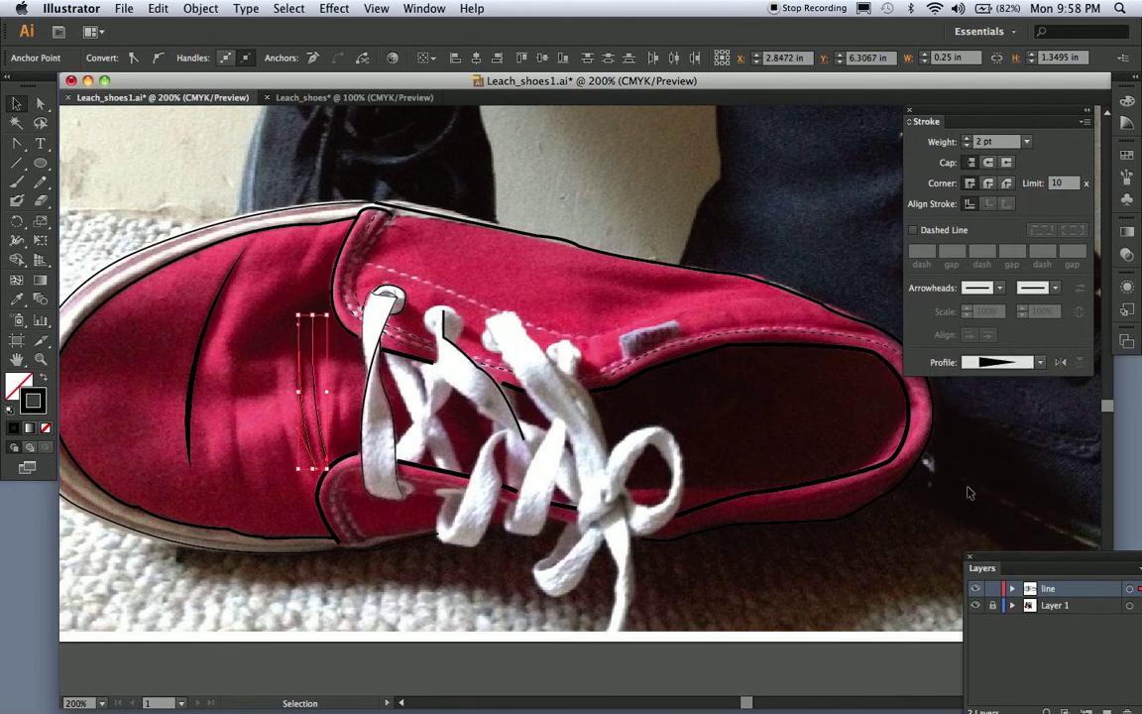
left_click(1039, 363)
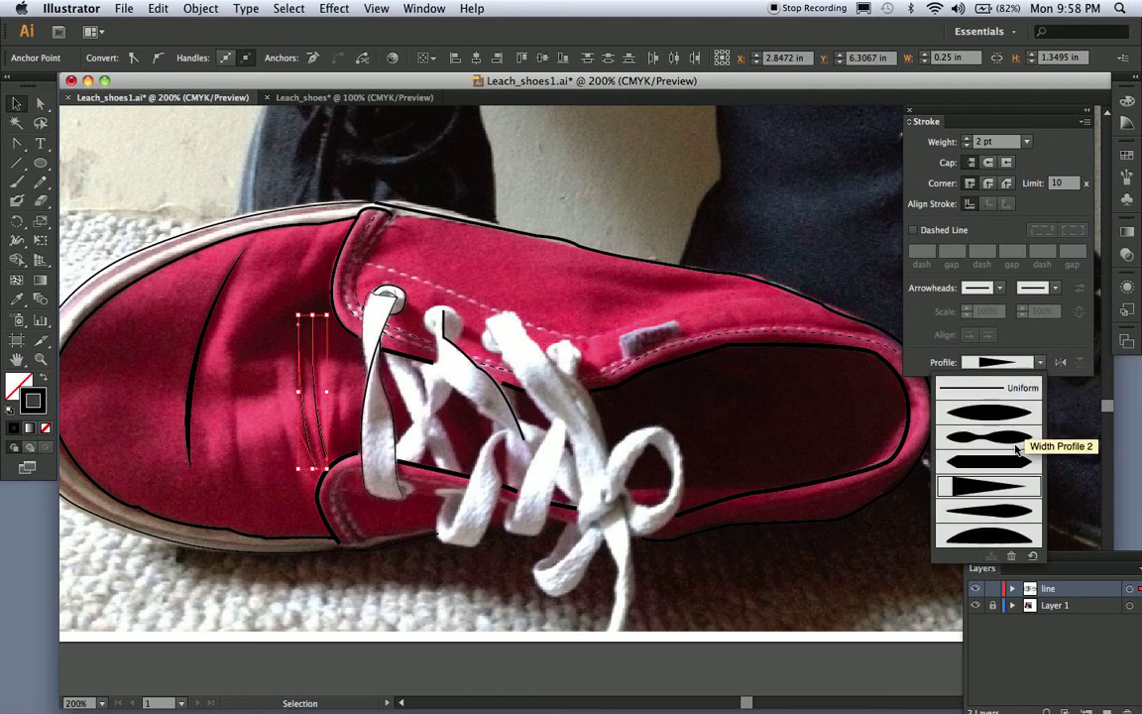
left_click(997, 513)
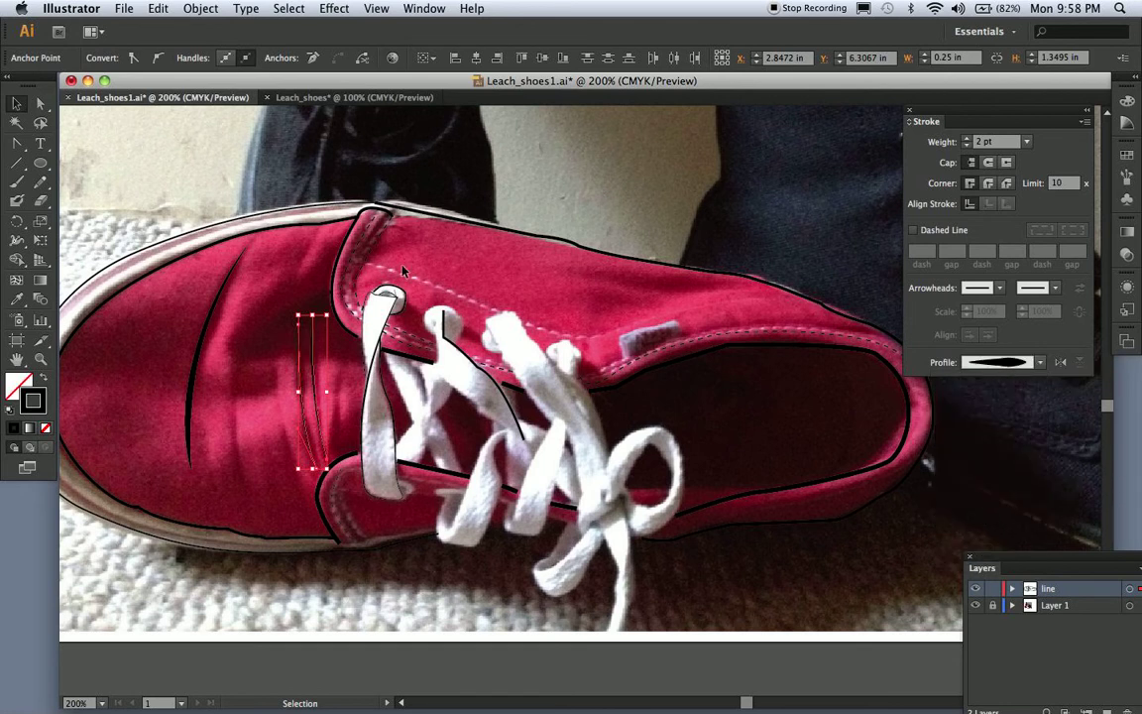
left_click(280, 274)
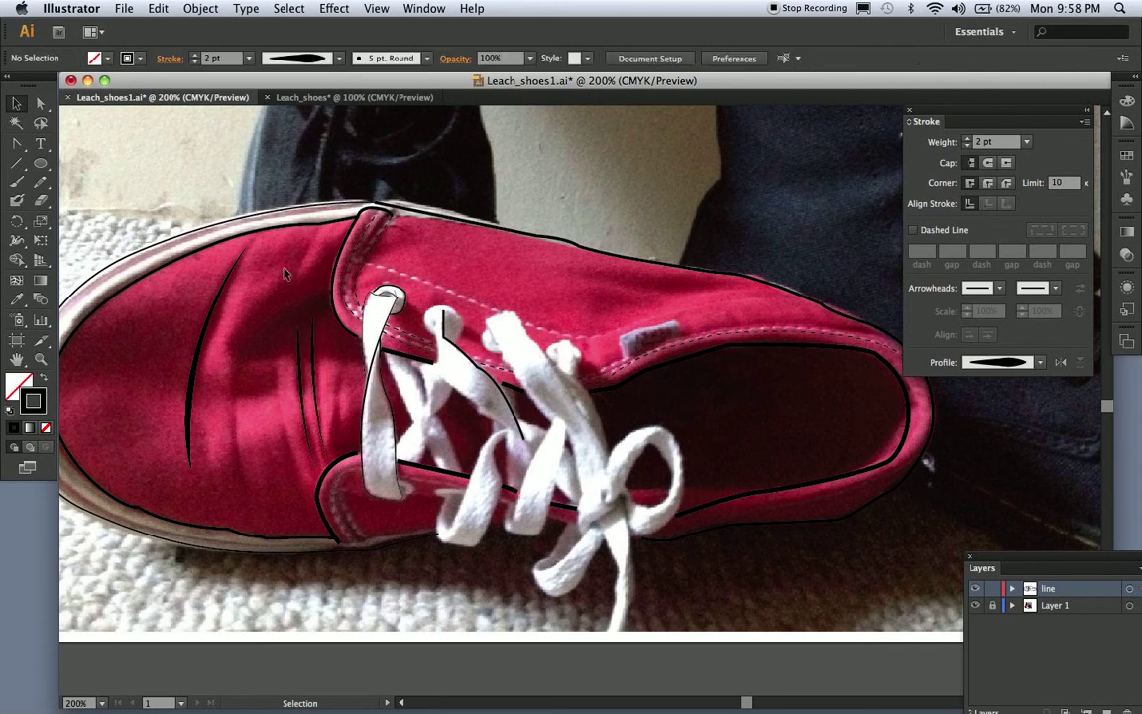
Hide the Layer 1 photo to check the crease lines in the line art, and show it again.
left_click(977, 606)
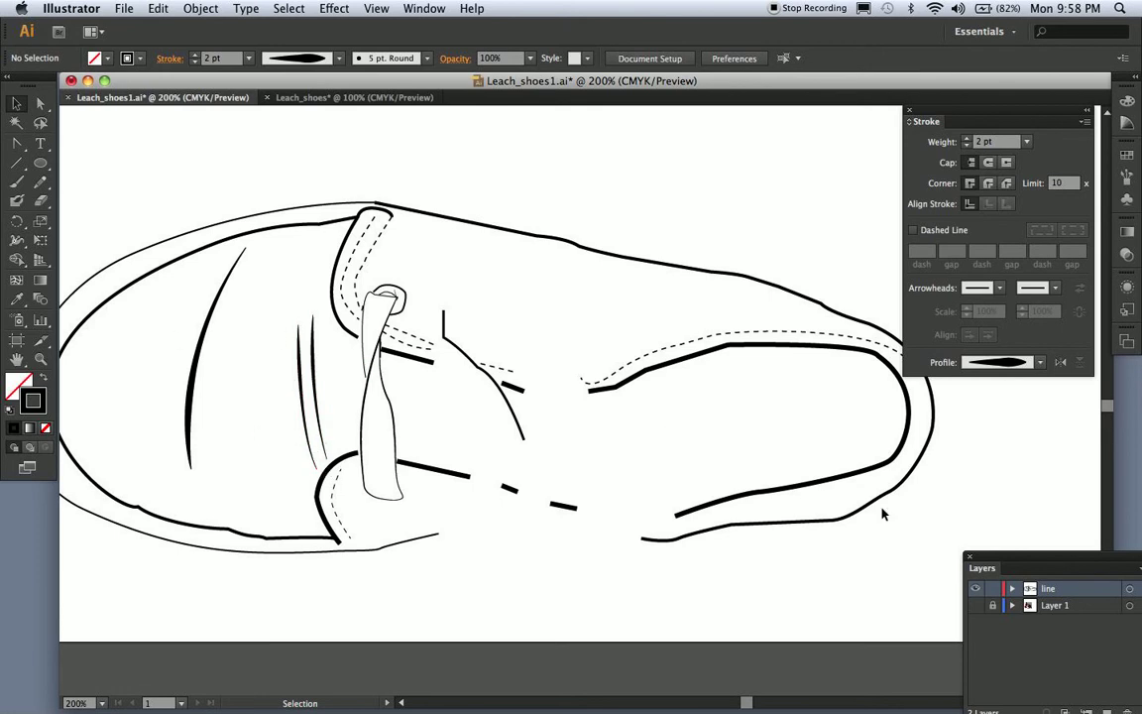
left_click(976, 605)
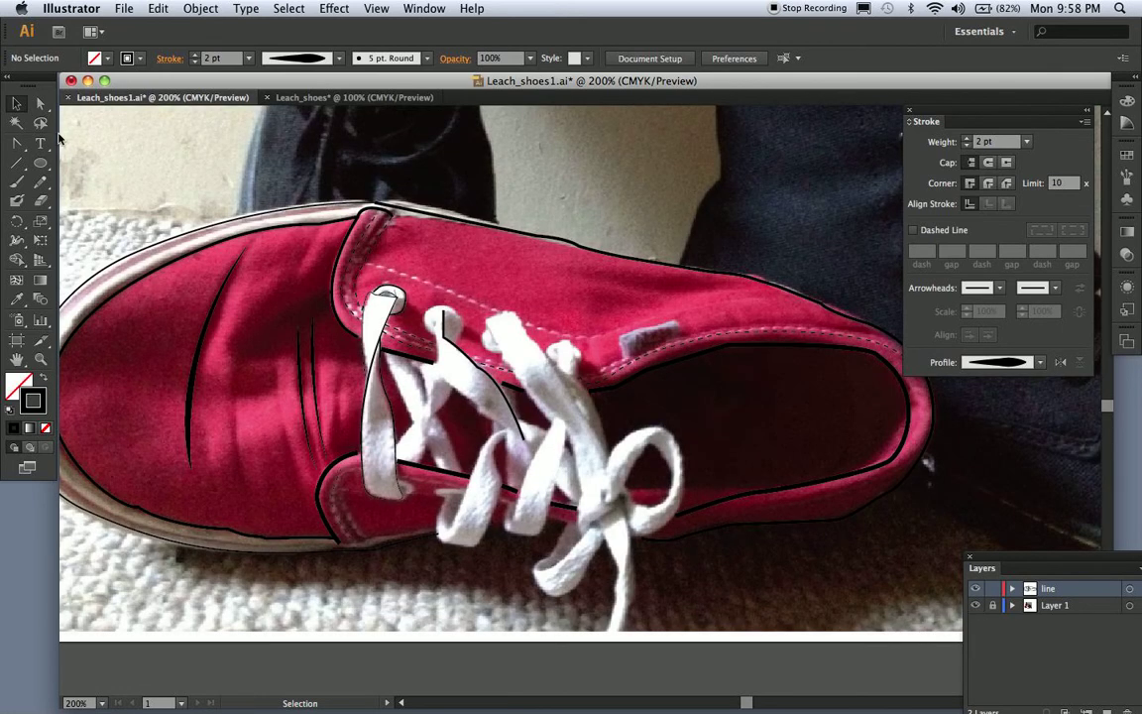
Draw a third curved crease line on the toe beside the two short ones, converting its lower anchor to a smooth point.
left_click_drag(22, 149, 77, 141)
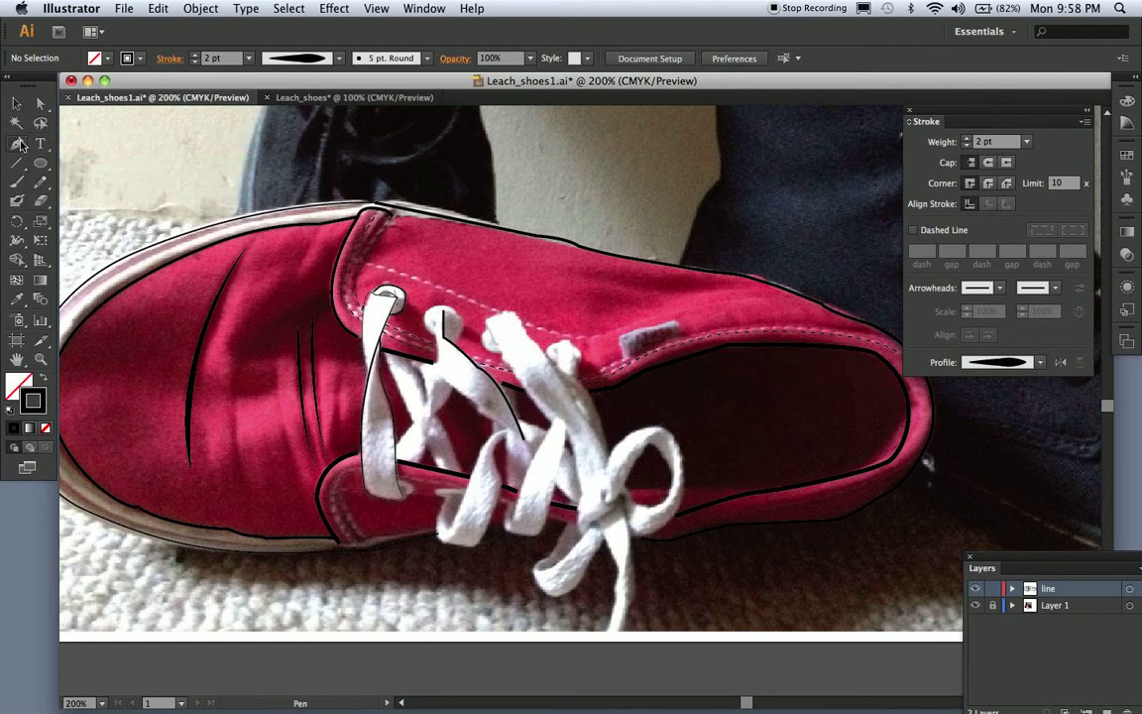
left_click_drag(297, 324, 297, 486)
left_click_drag(30, 148, 65, 196)
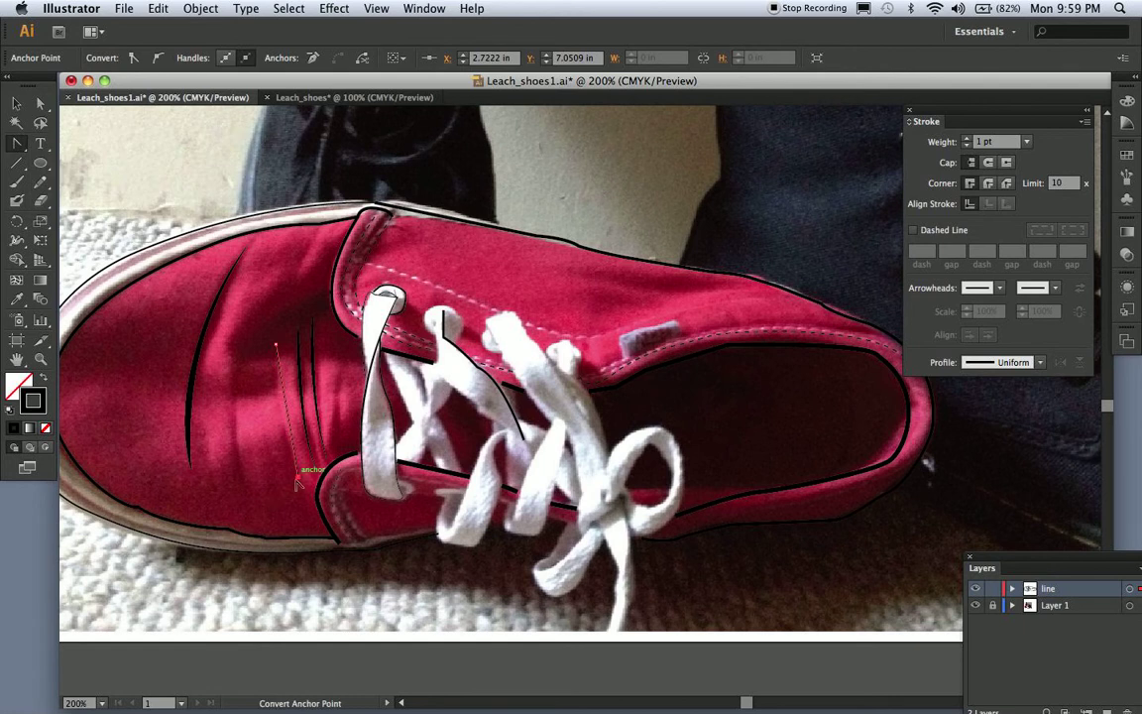
left_click_drag(298, 475, 313, 504)
Set the new crease line's stroke weight to 2 pt, hide the Layer 1 photo, and deselect the line.
left_click(1027, 142)
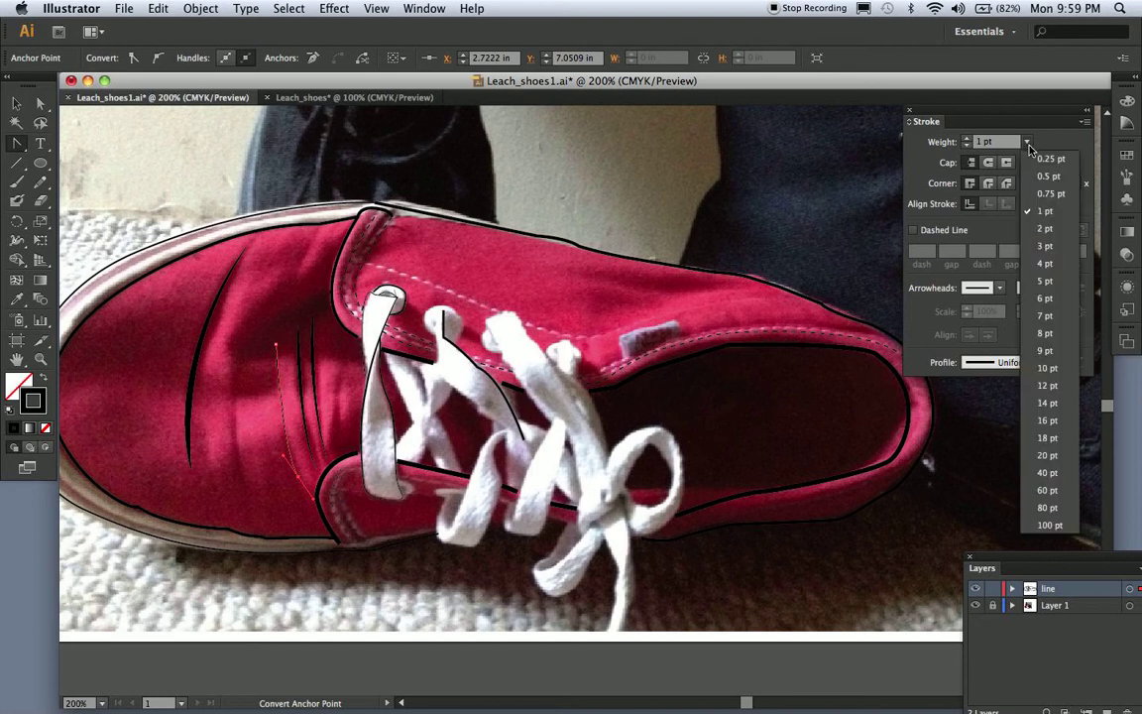
left_click(1045, 230)
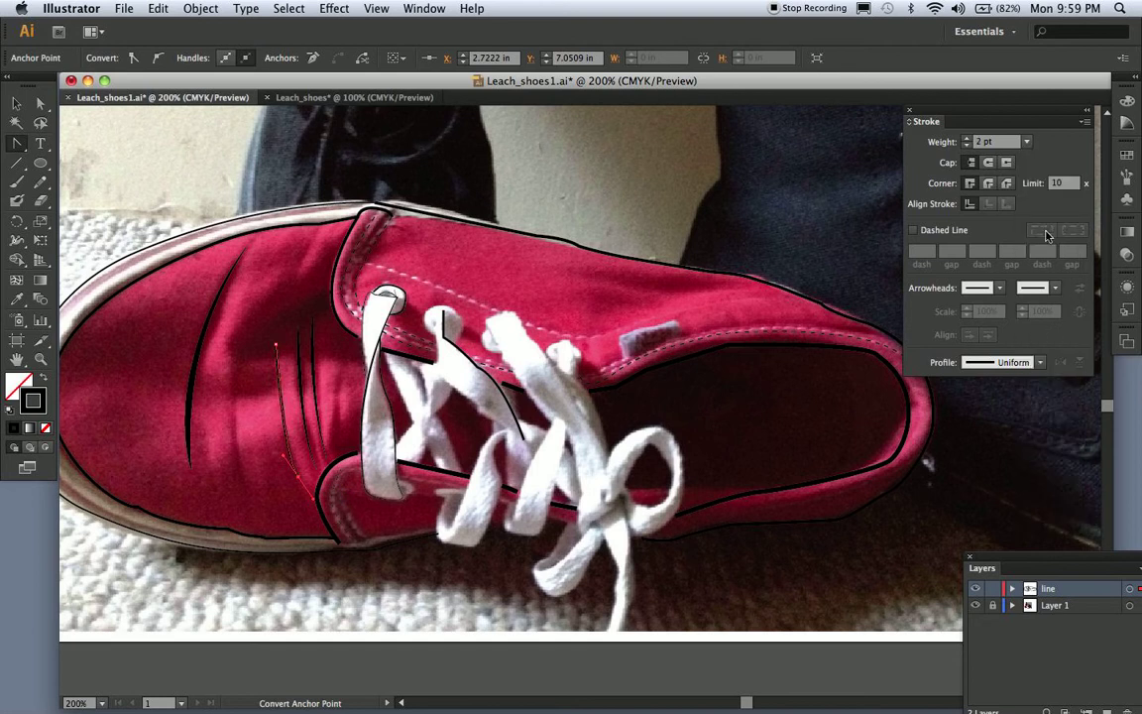
left_click(976, 605)
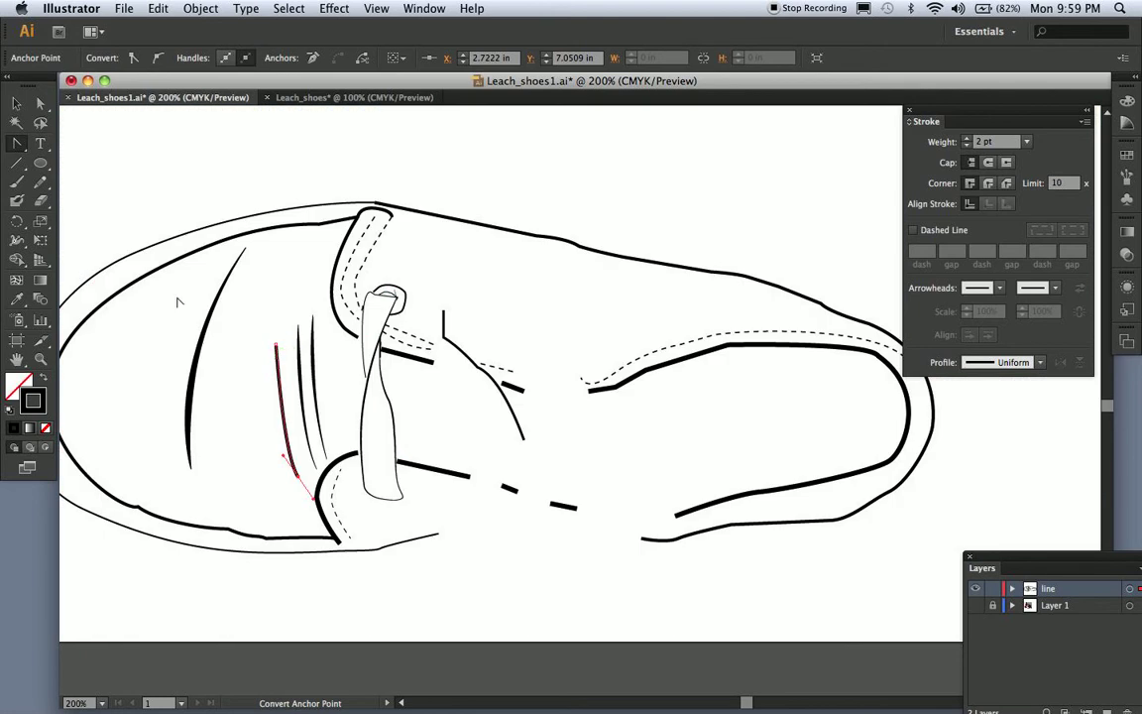
left_click(17, 104)
left_click(101, 117)
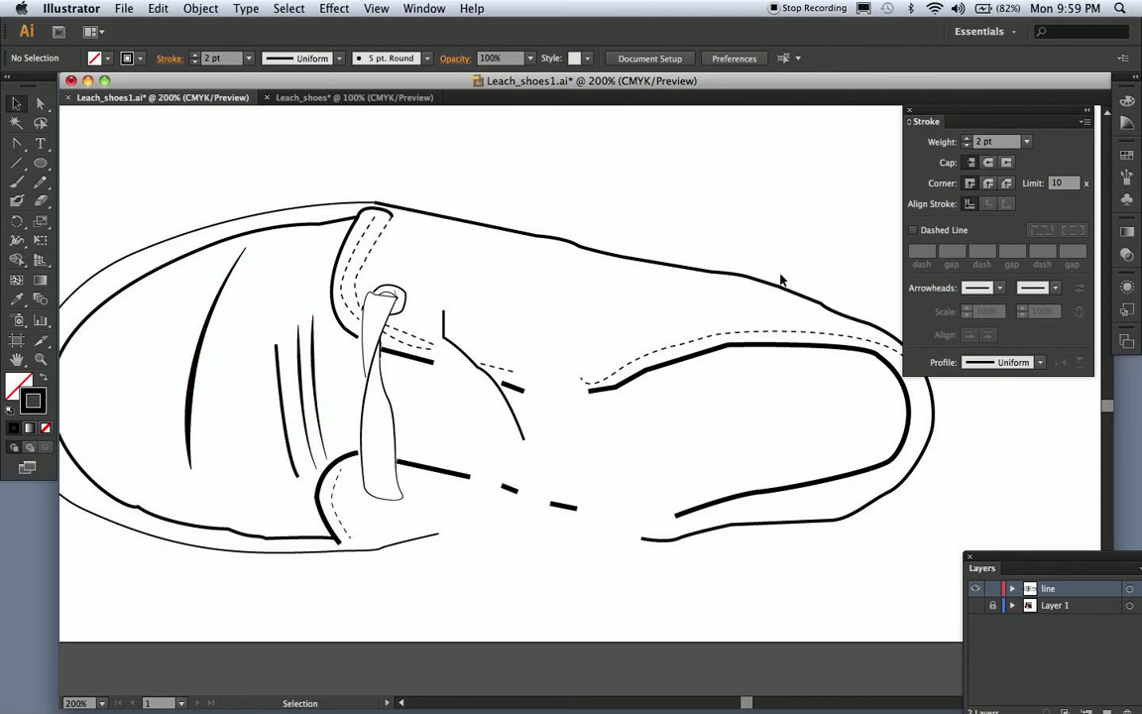
Apply Width Profile 2 to the 3 pt inner outline of the shoe opening and deselect it.
left_click_drag(816, 82, 794, 83)
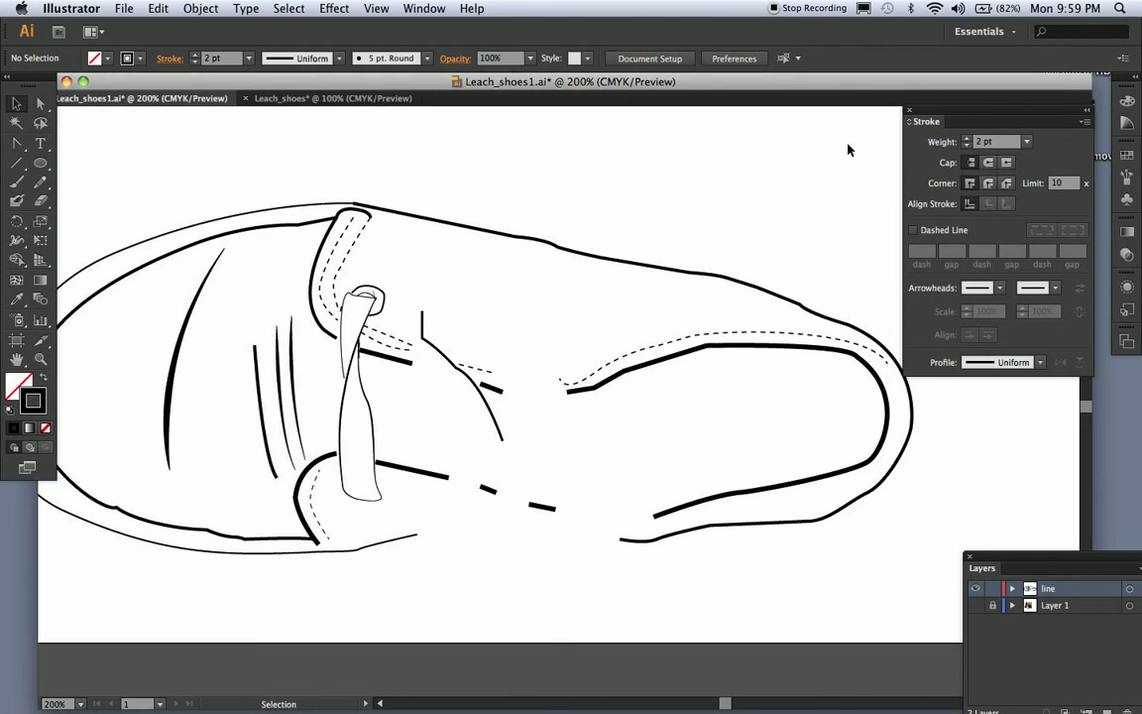
left_click(861, 359)
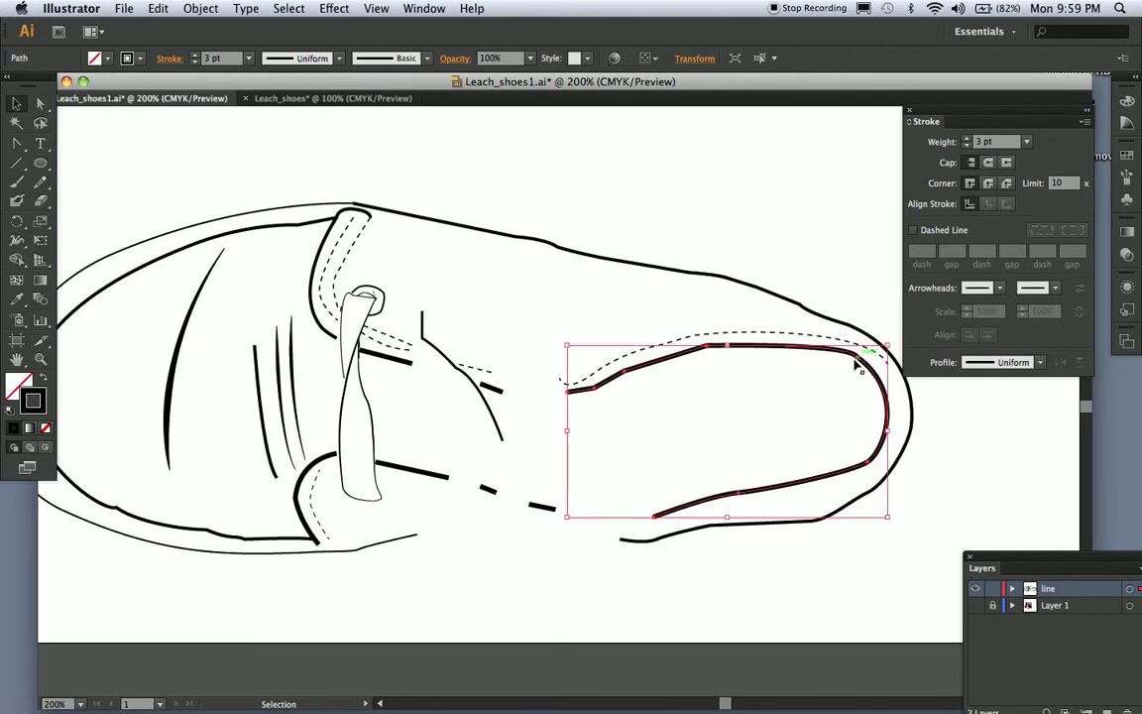
left_click(1040, 362)
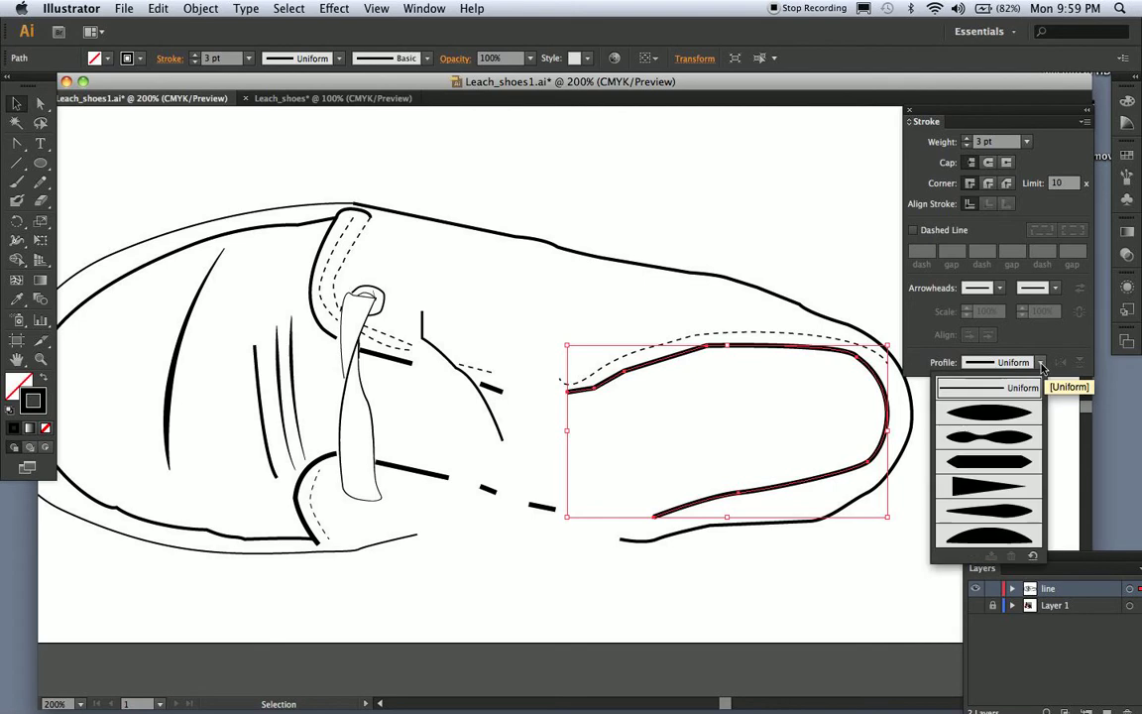
left_click(1012, 437)
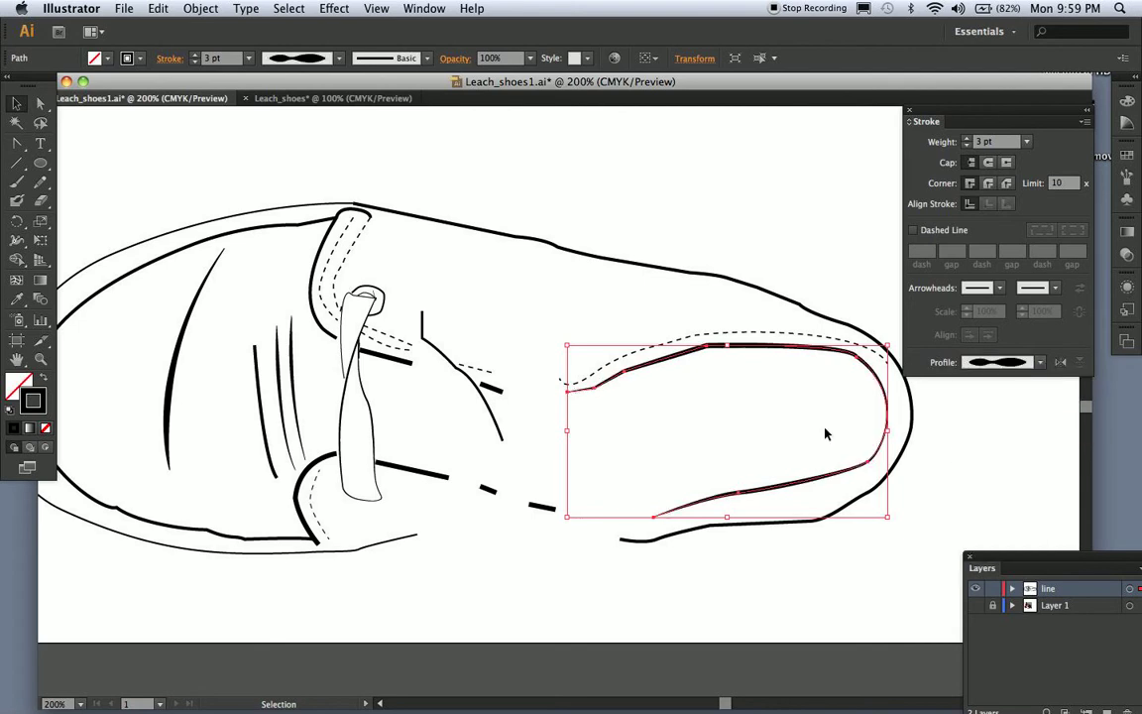
left_click(148, 131)
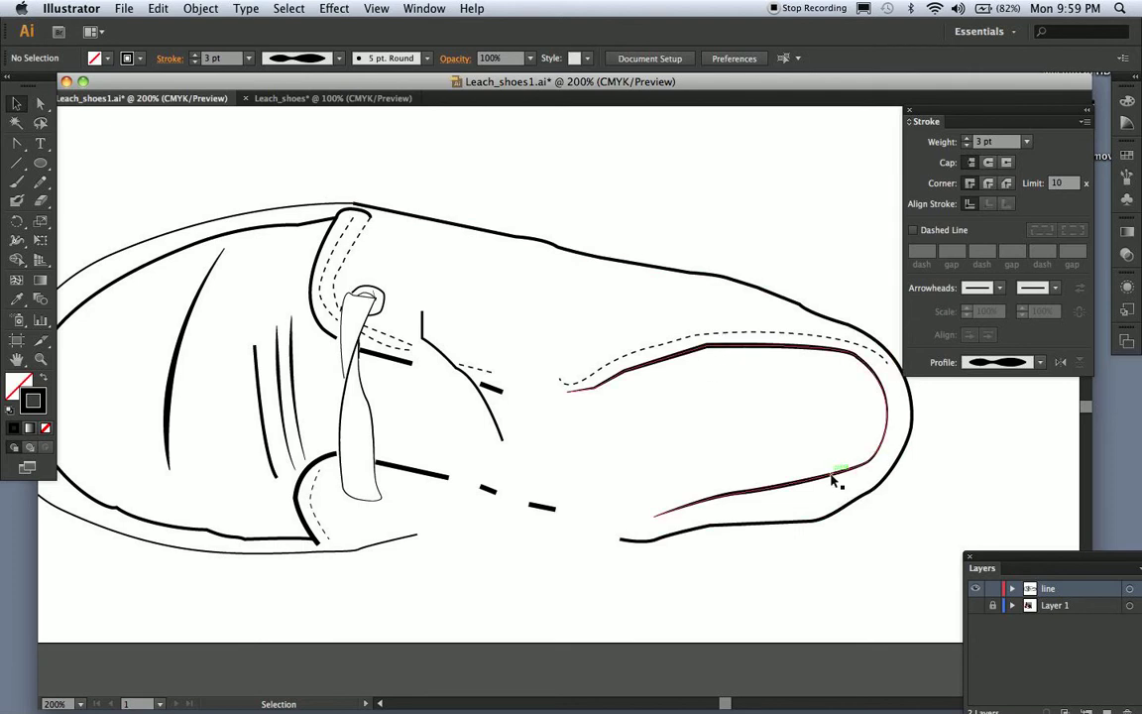
Show the Layer 1 photo and trace the stitching above the lace eyelets as a gently curved path of three points.
left_click(974, 604)
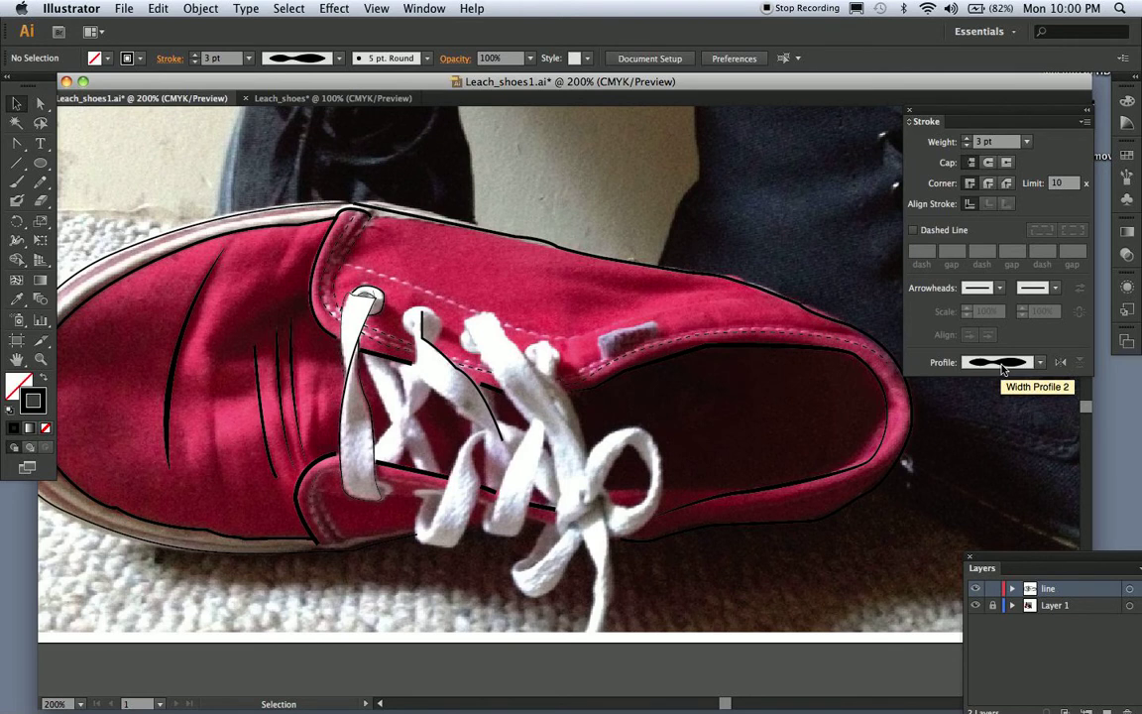
left_click_drag(18, 144, 51, 147)
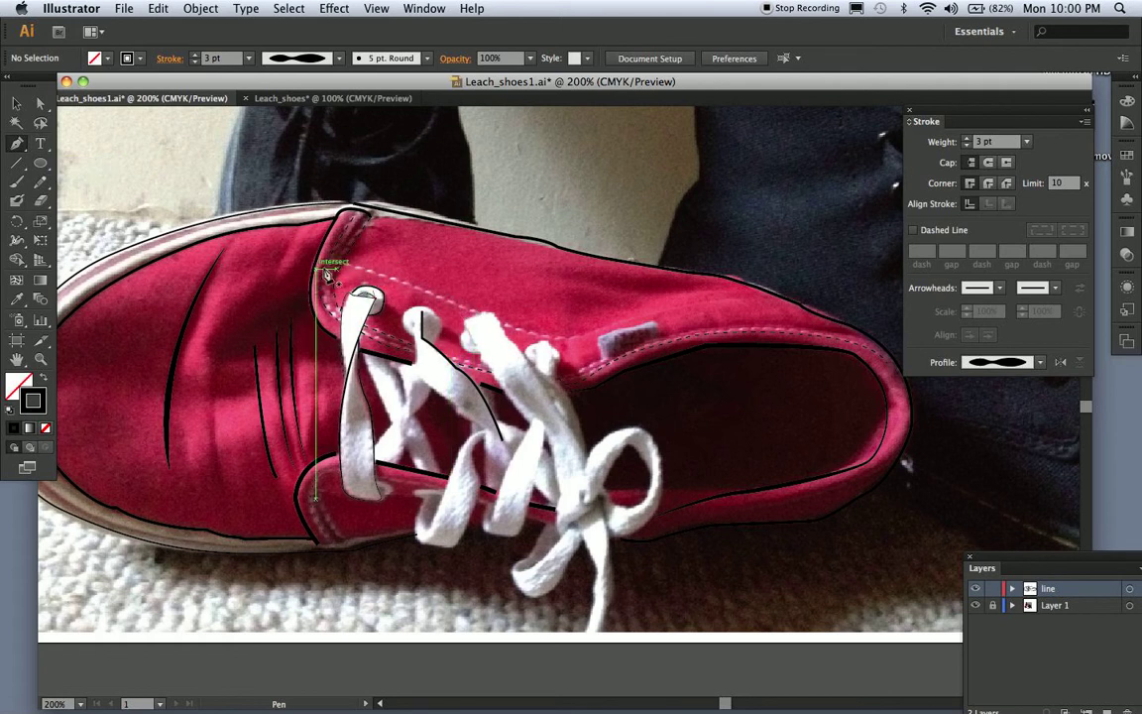
left_click(353, 270)
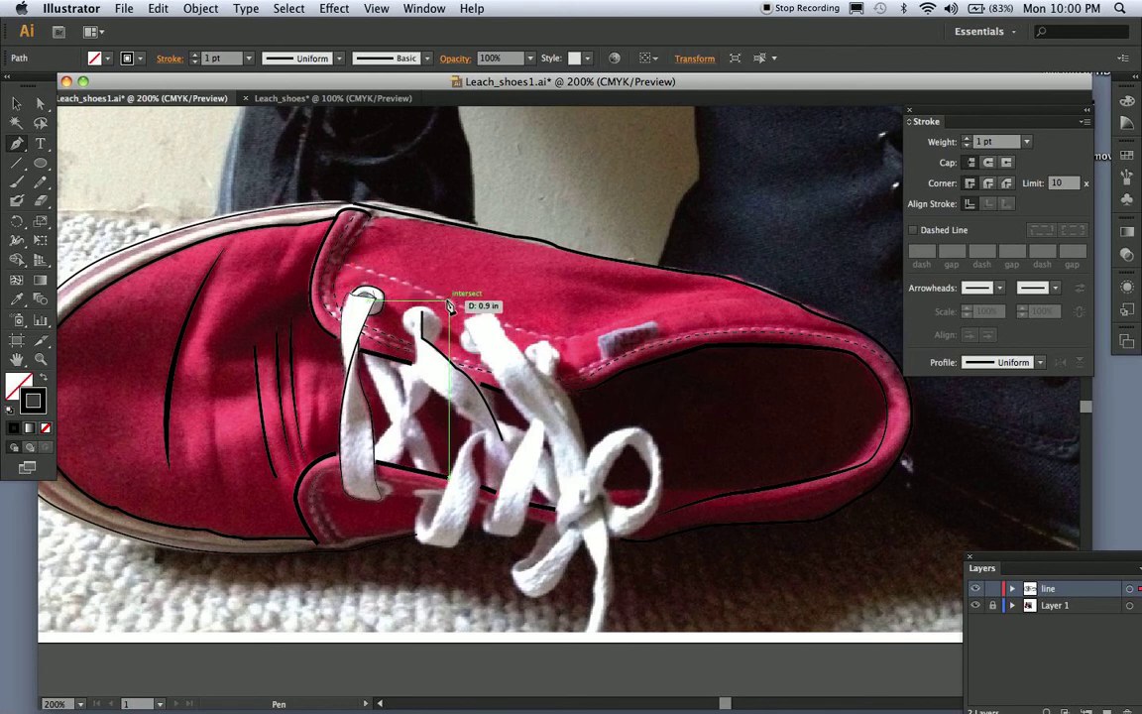
left_click(395, 282)
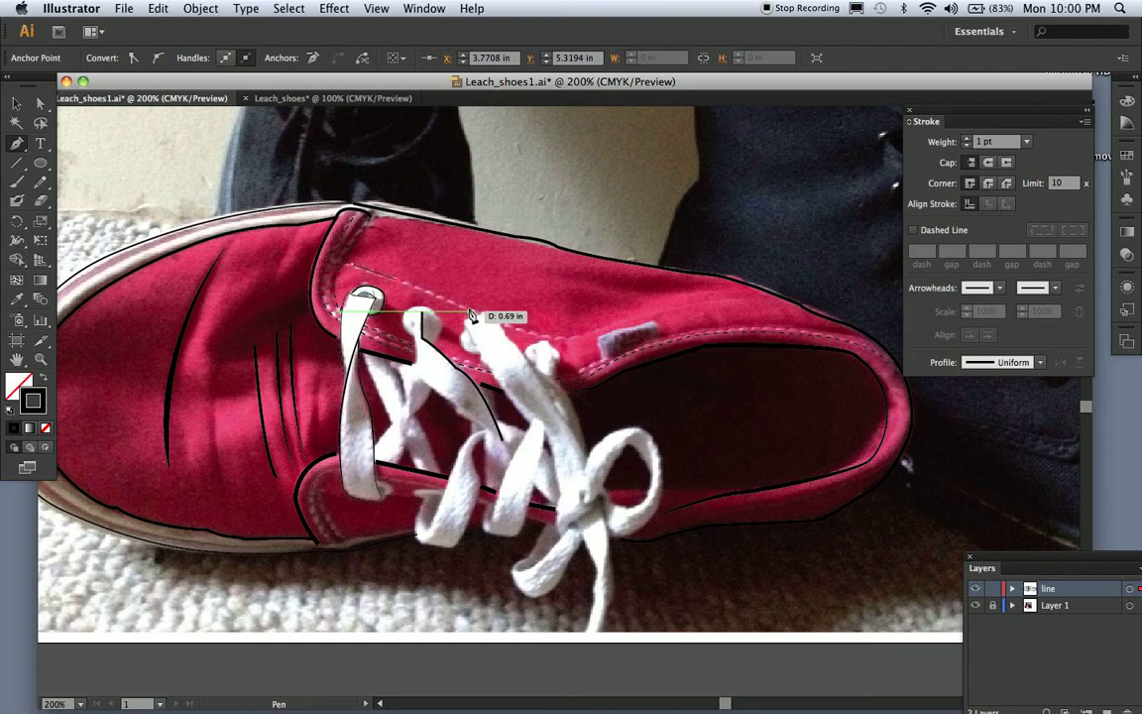
left_click_drag(18, 145, 62, 201)
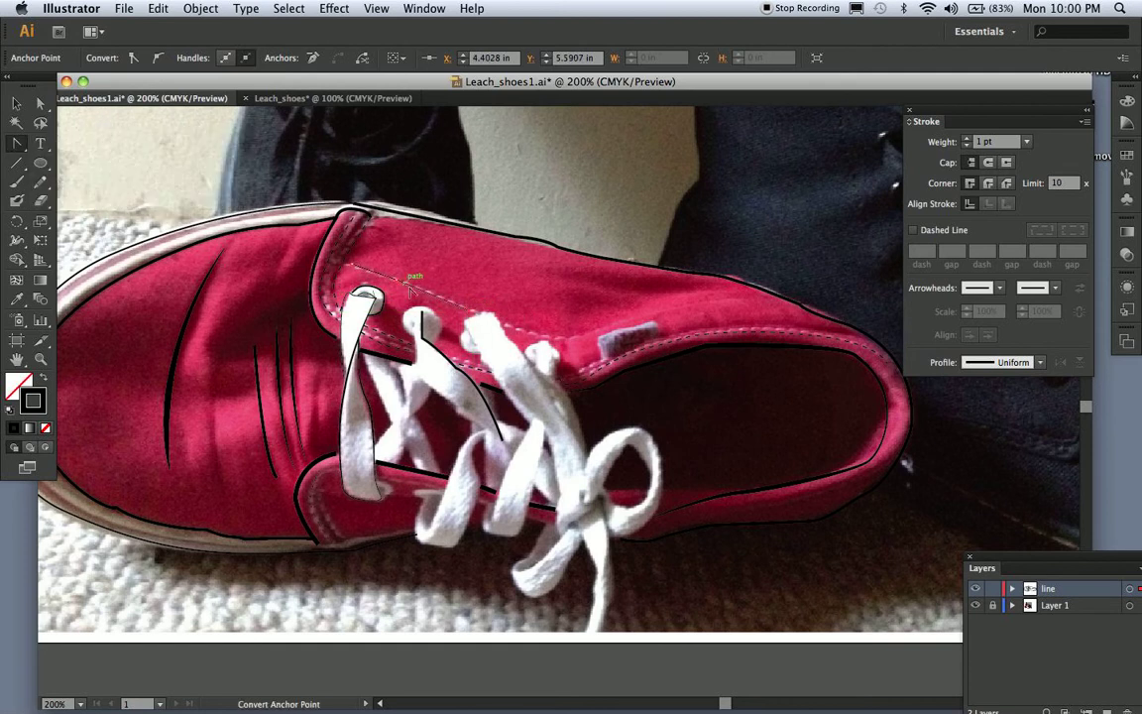
mouse_move(397, 281)
left_mouse_down()
mouse_move(416, 288)
mouse_move(380, 284)
mouse_move(376, 272)
mouse_move(407, 278)
left_mouse_up()
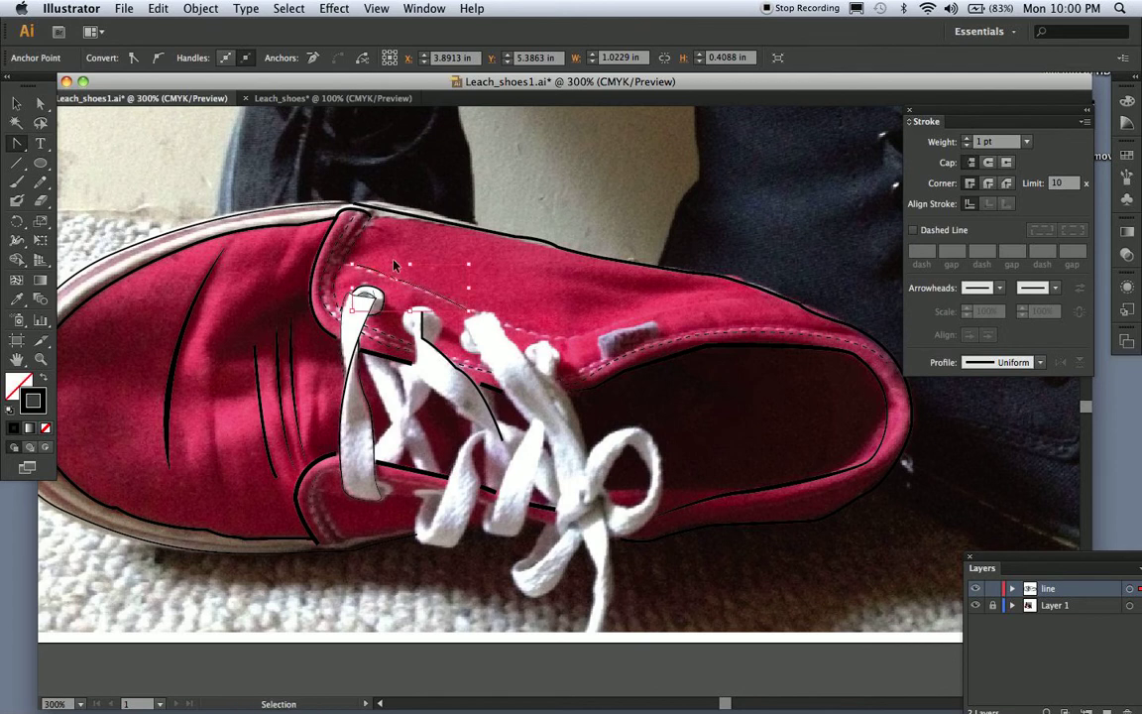
Make the new stitching path a dashed line with a 3 pt dash, hide the Layer 1 photo, and deselect the path.
key("super+equal")
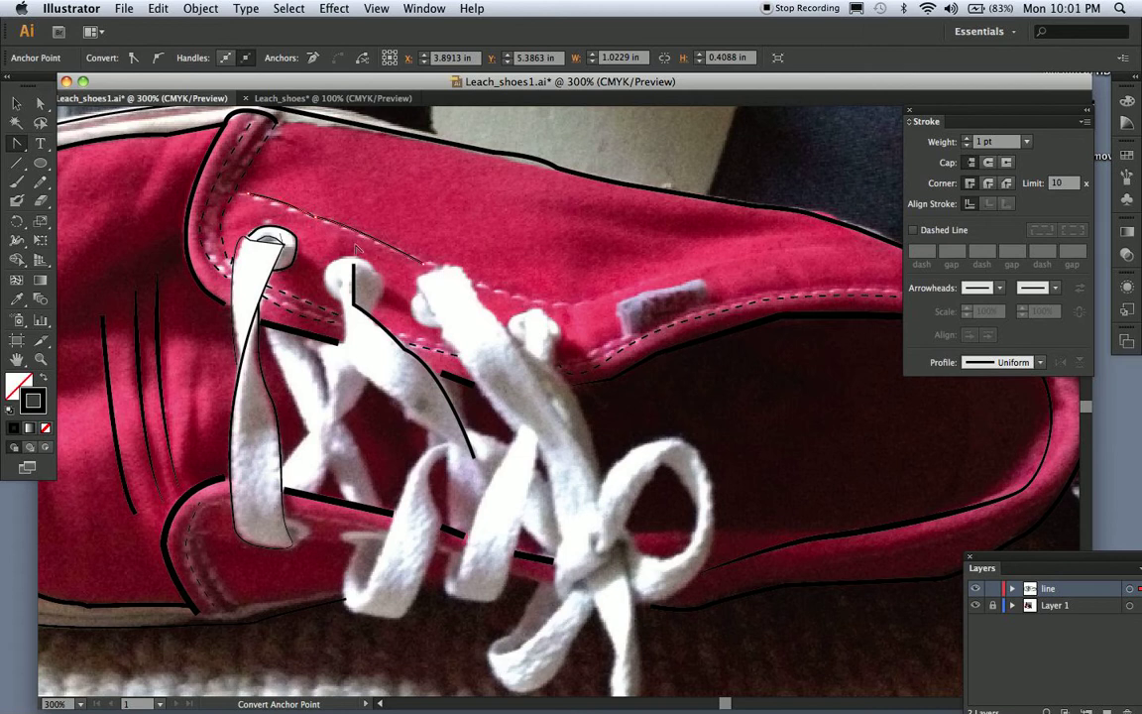
left_click(914, 231)
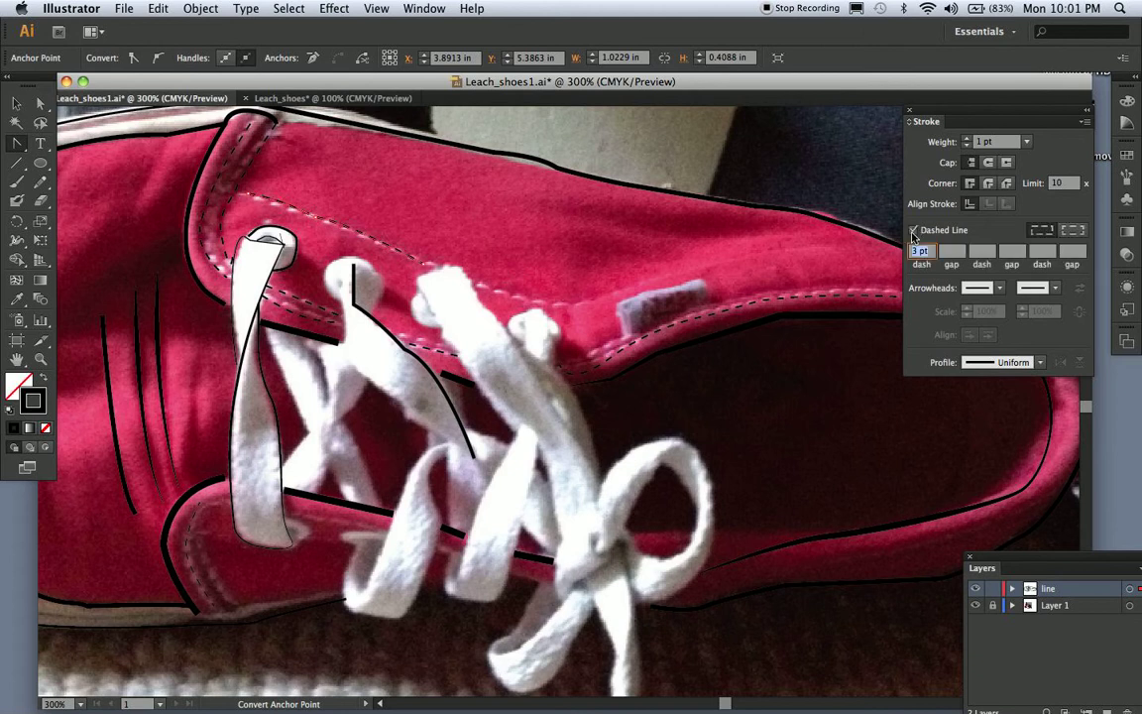
left_click(977, 606)
left_click(976, 606)
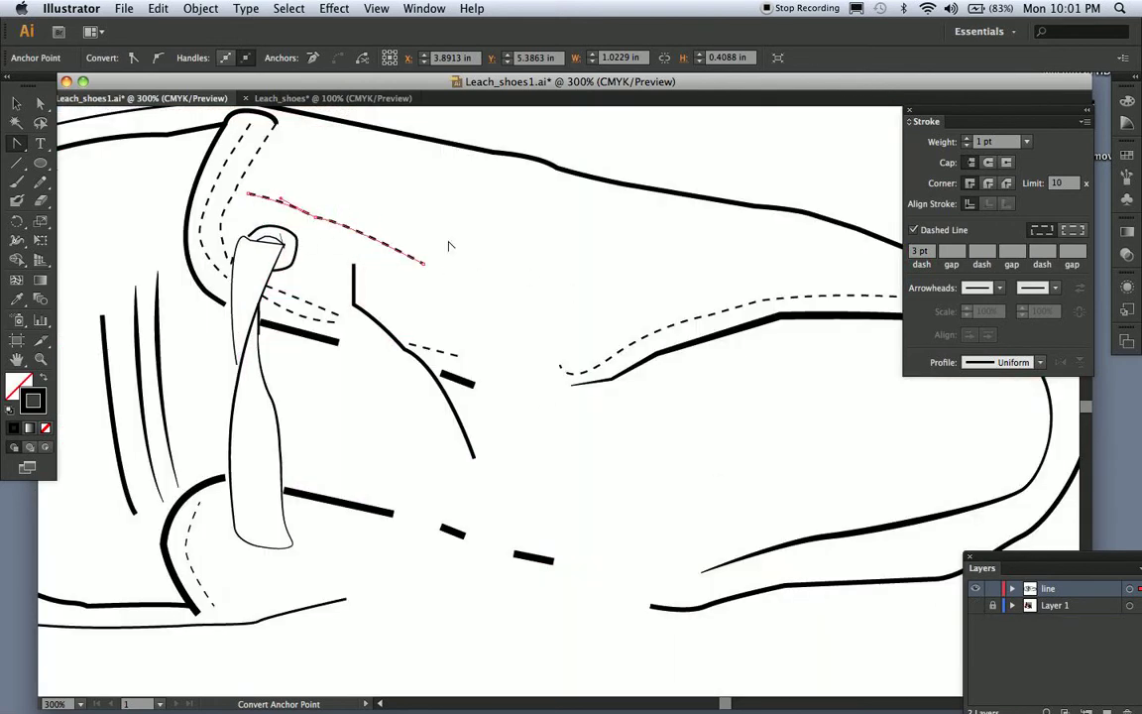
left_click(16, 103)
left_click(319, 187)
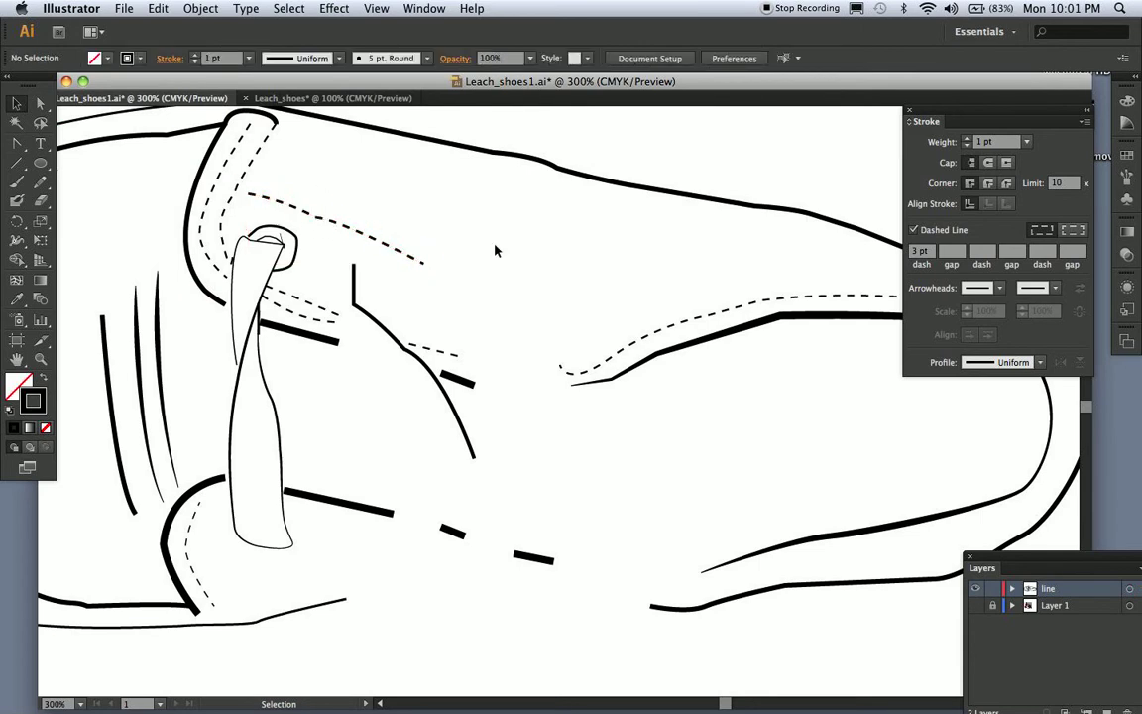
Try a 6 pt dash on the stitching line above the eyelets and deselect it.
left_click(363, 238)
left_click(919, 252)
left_click_drag(918, 254, 912, 253)
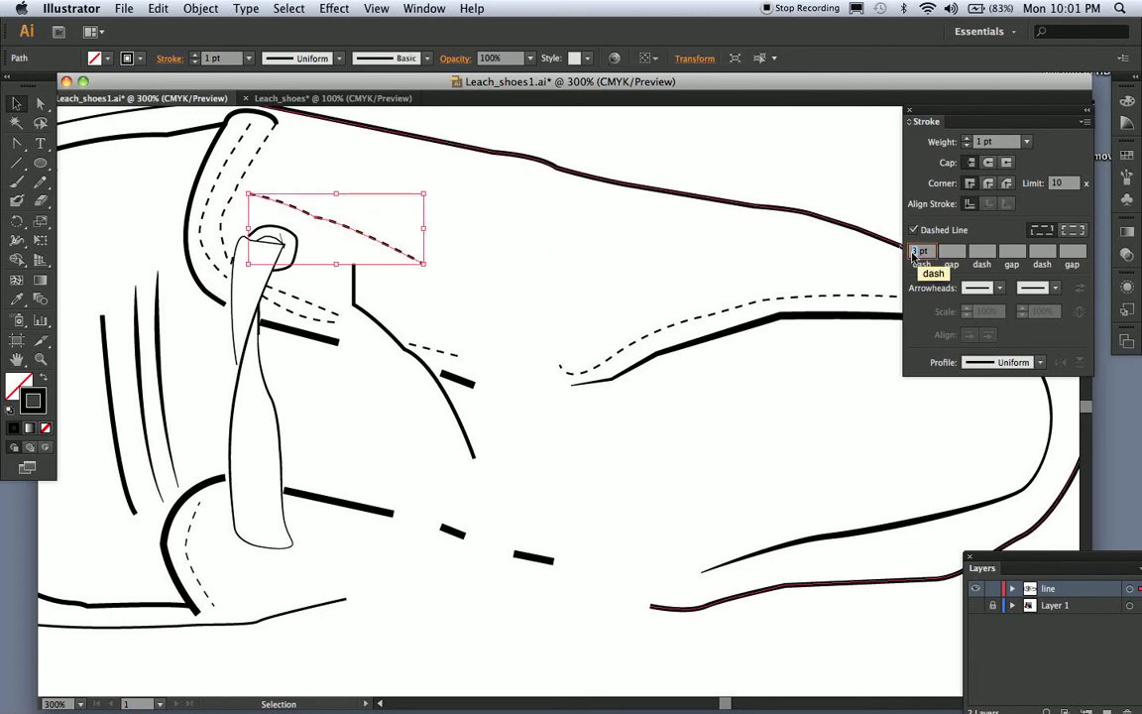
type("6")
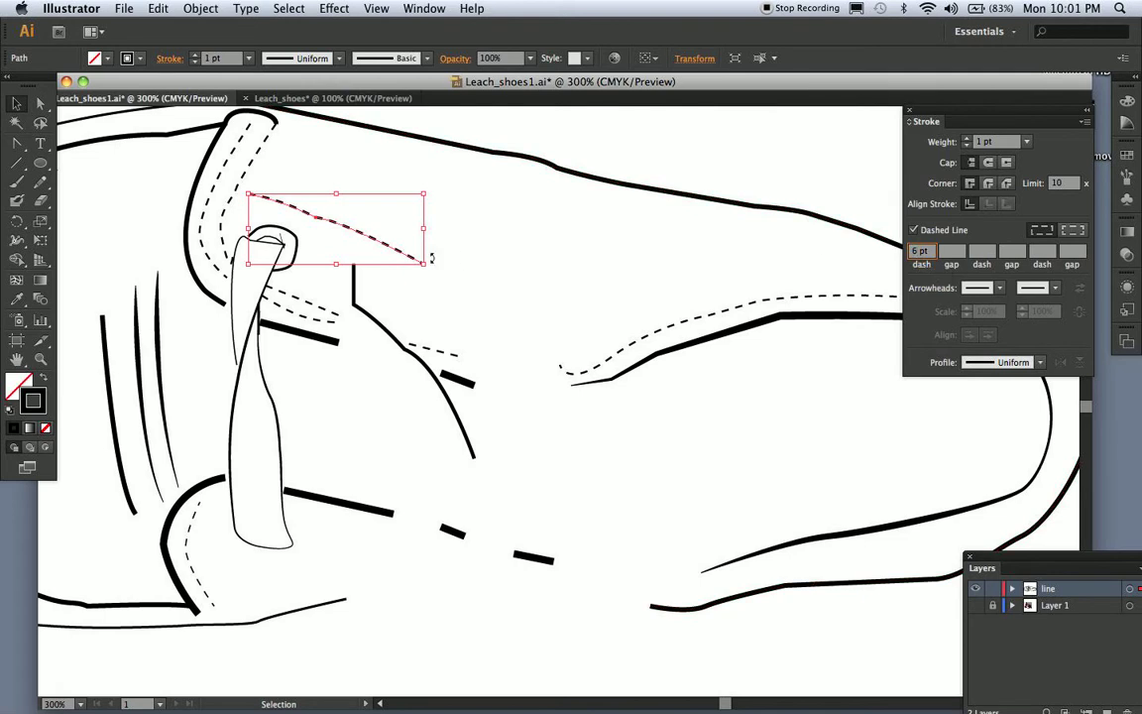
left_click(457, 268)
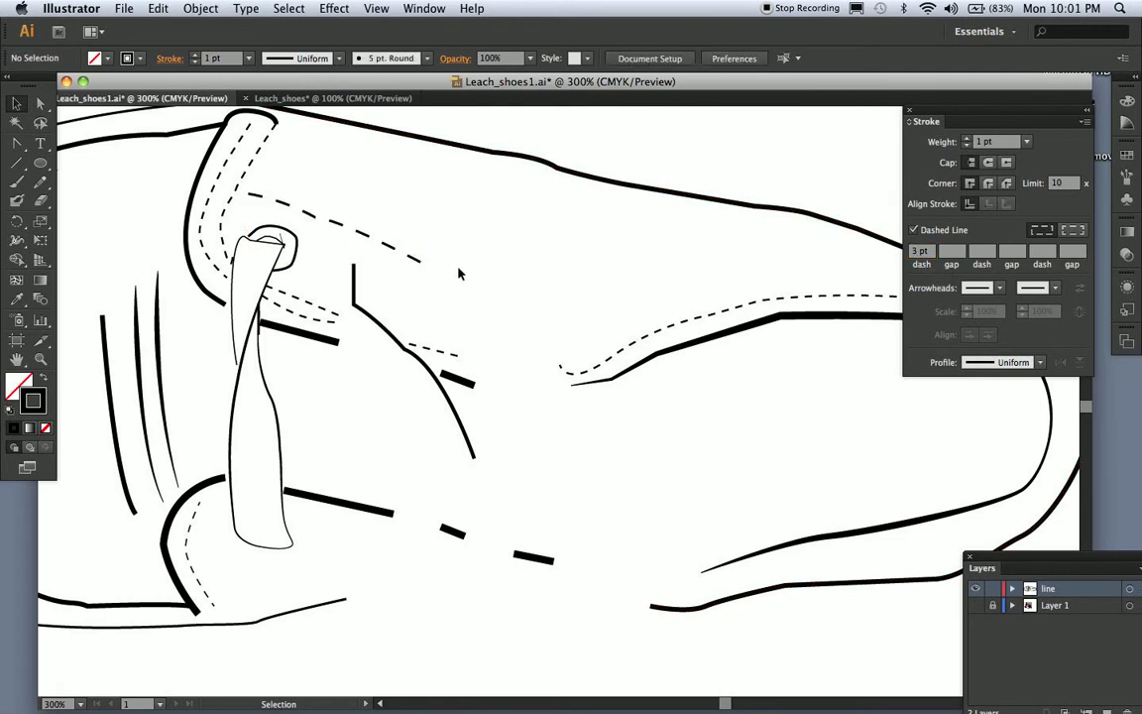
Try a 2 pt gap and a second 6 pt dash on the stitching line above the eyelets, and deselect it.
left_click(393, 247)
left_click(951, 253)
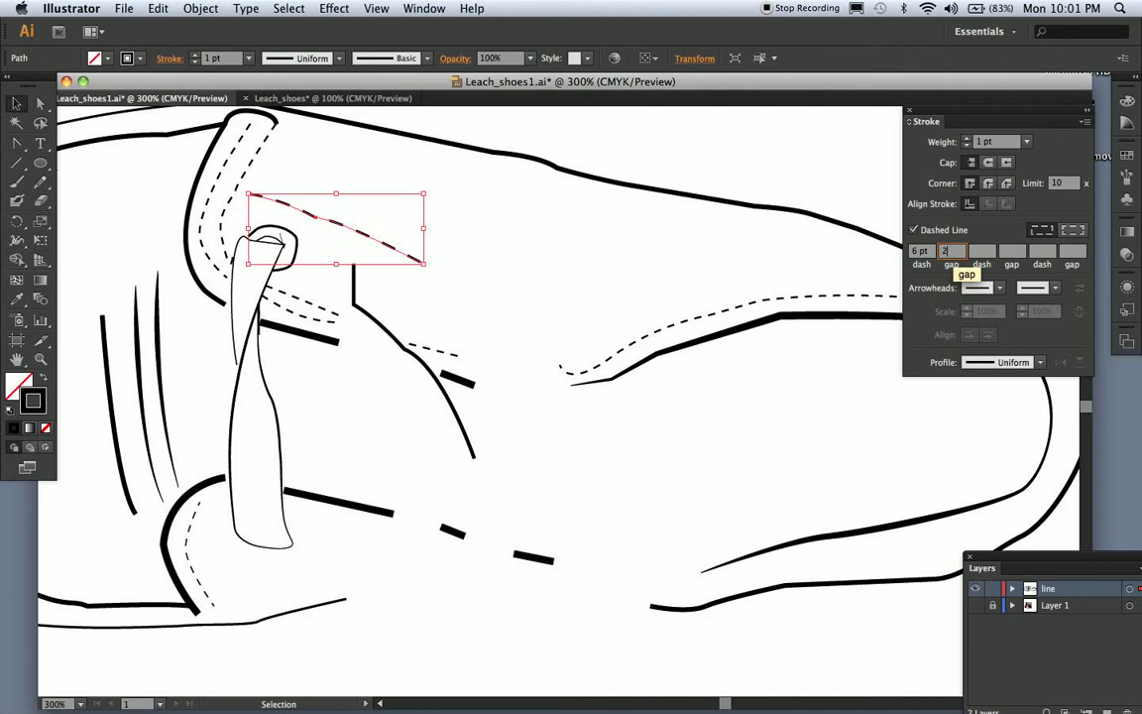
left_click(985, 255)
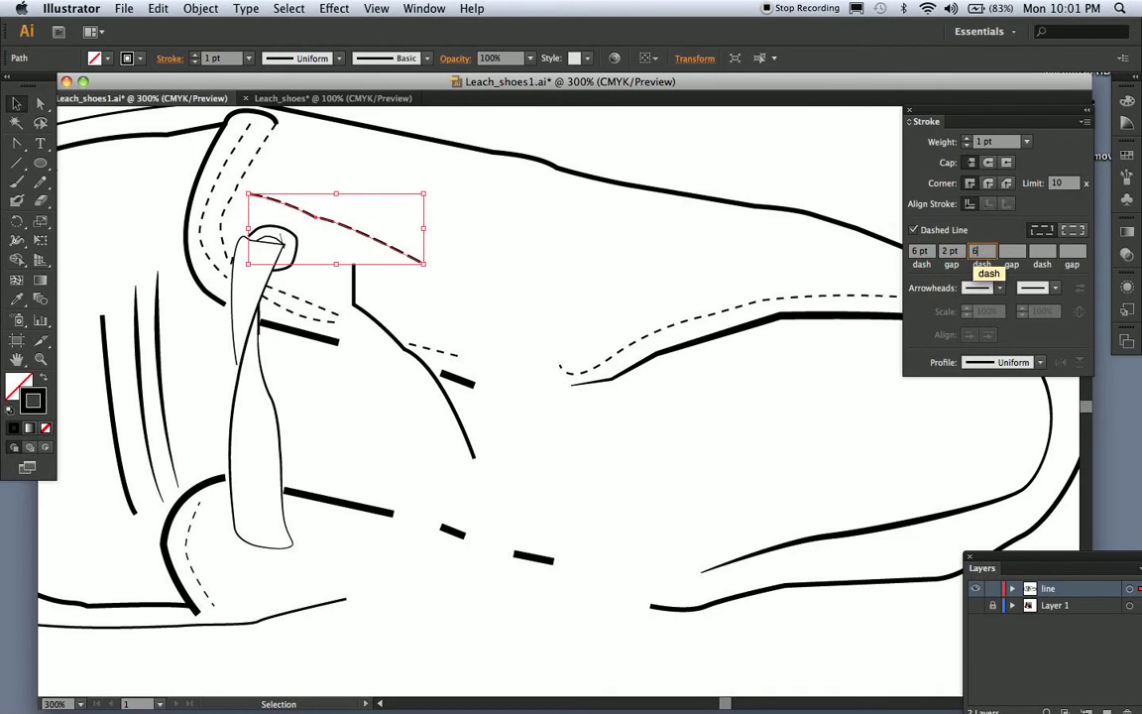
type("6")
left_click(1014, 252)
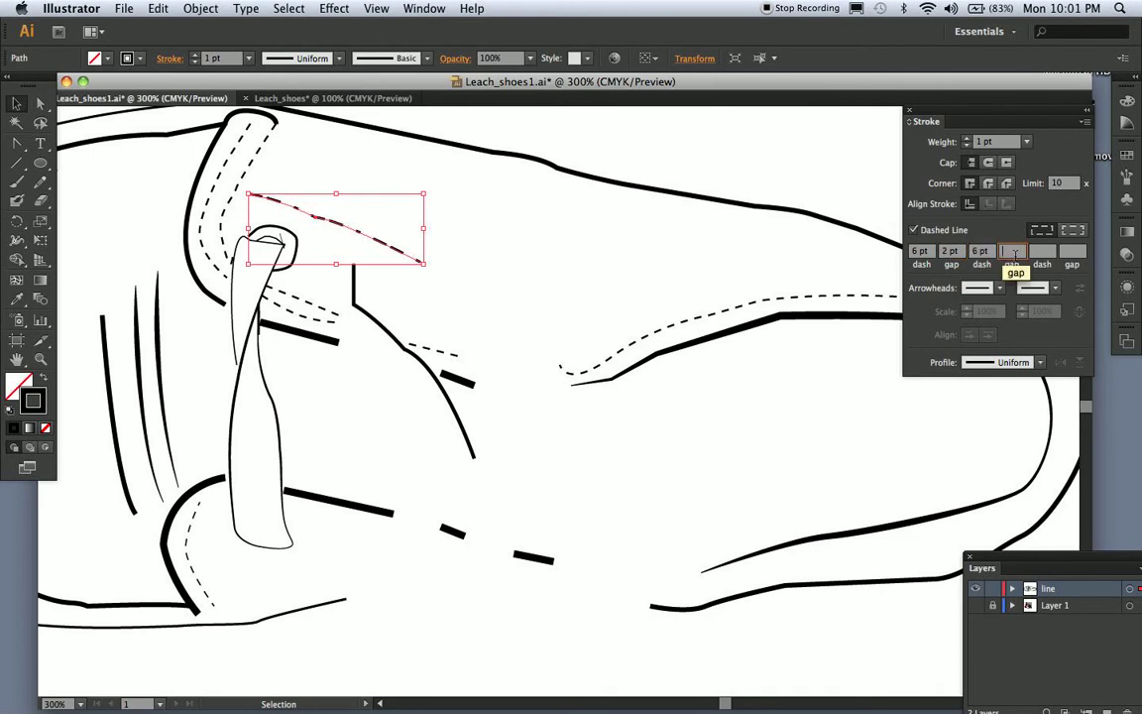
left_click(525, 259)
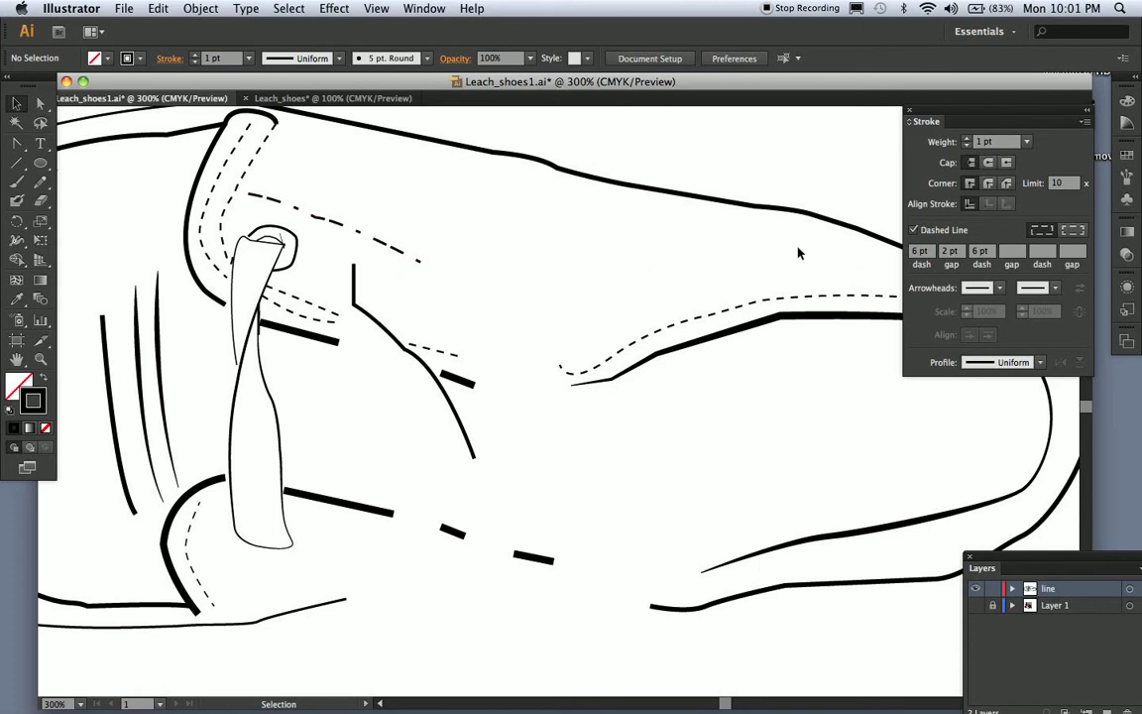
Try clearing the second dash and first gap values with no path selected.
left_click(945, 252)
type("2")
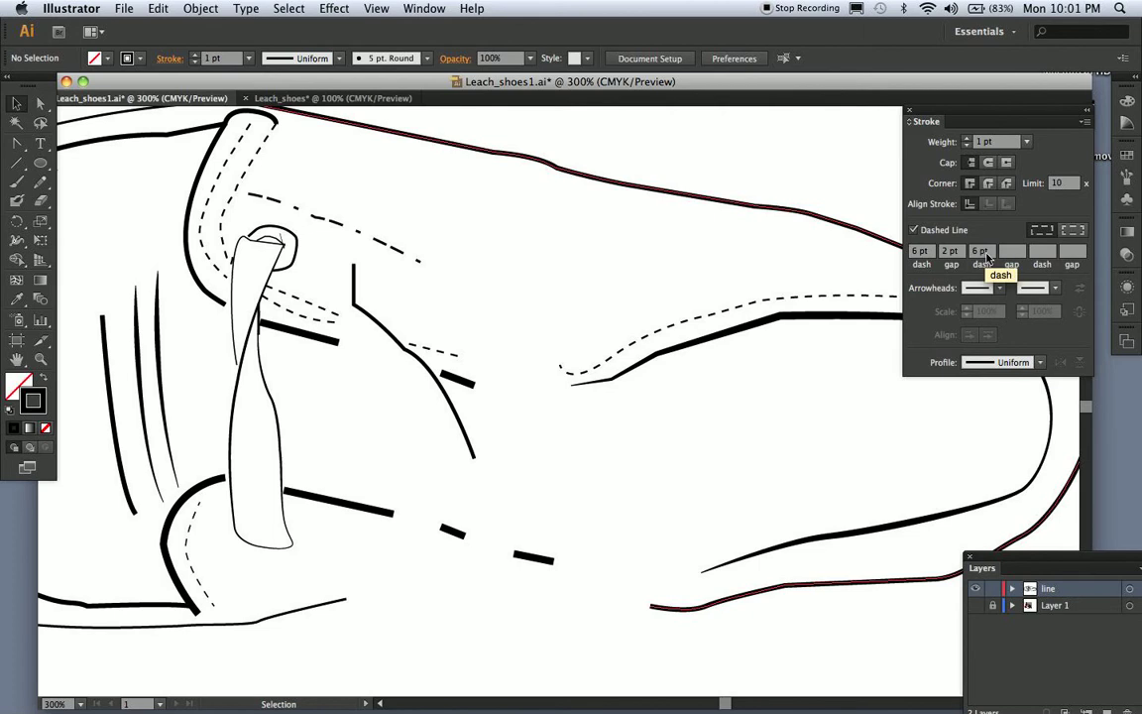
key("Tab")
key("BackSpace")
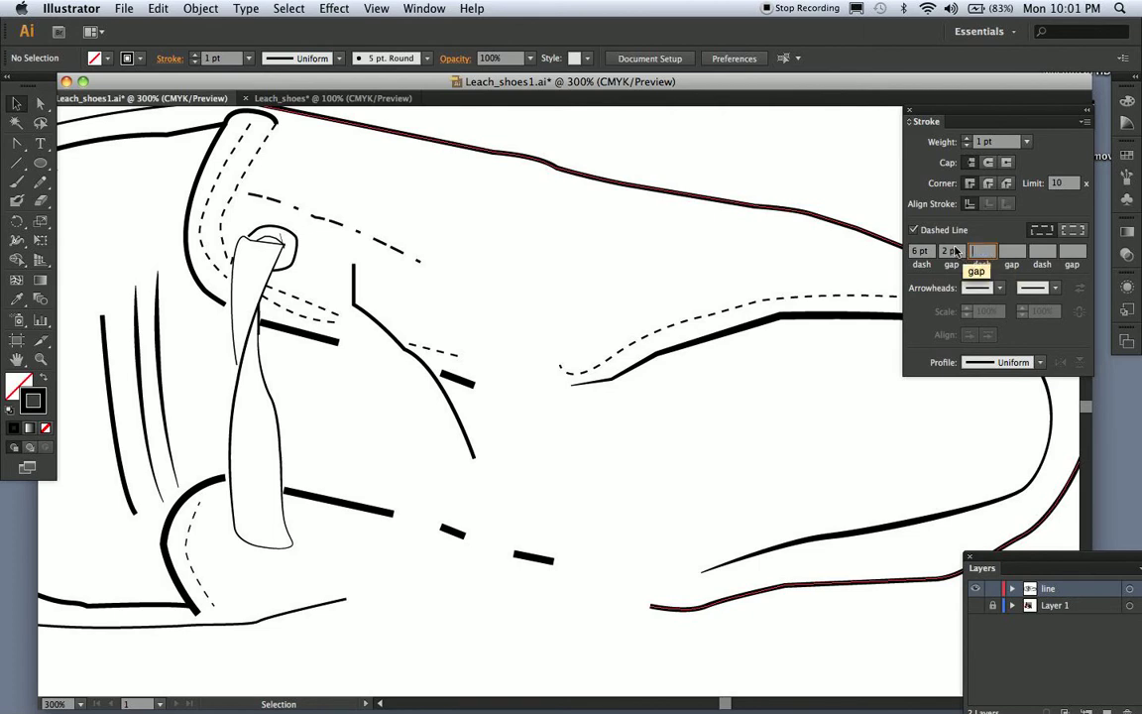
left_click_drag(958, 251, 929, 251)
key("BackSpace")
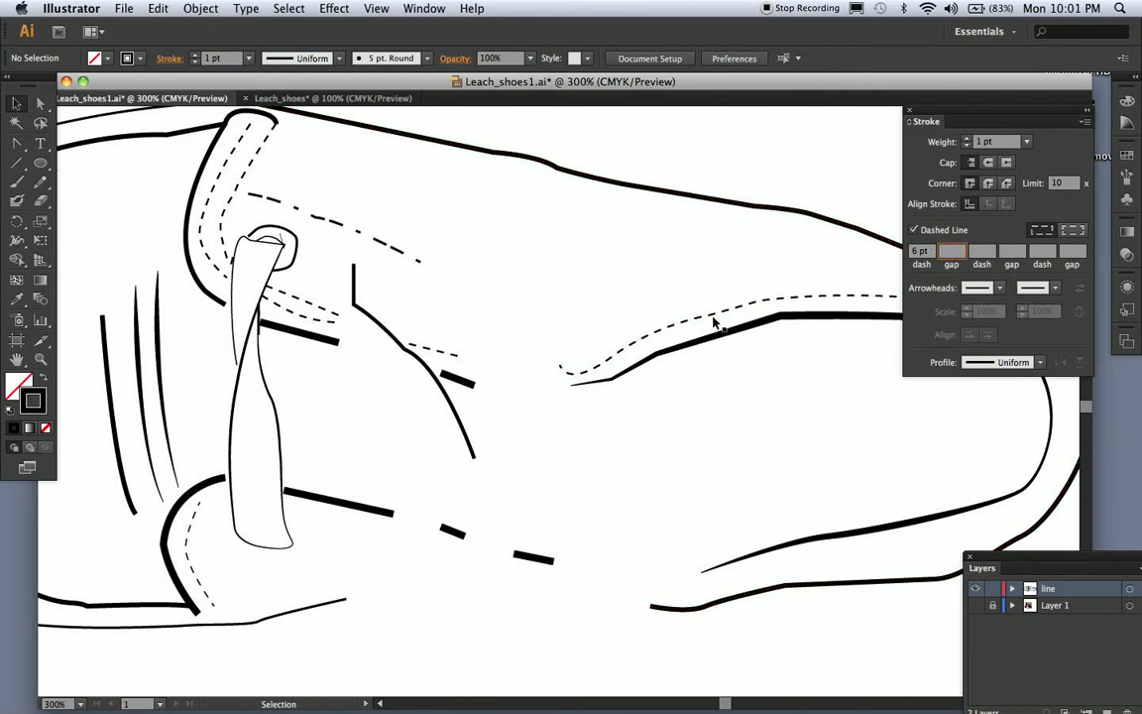
Set the first dash of the stitching line above the eyelets to 3 pt and clear its second dash value.
left_click(721, 308)
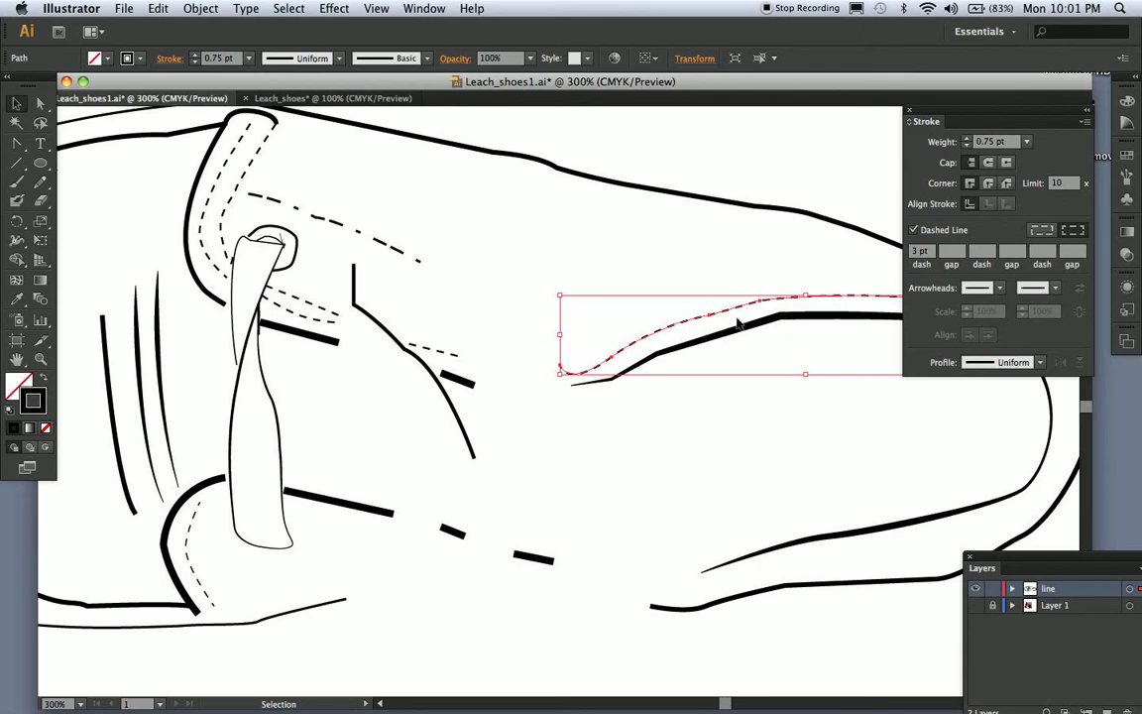
left_click(400, 253)
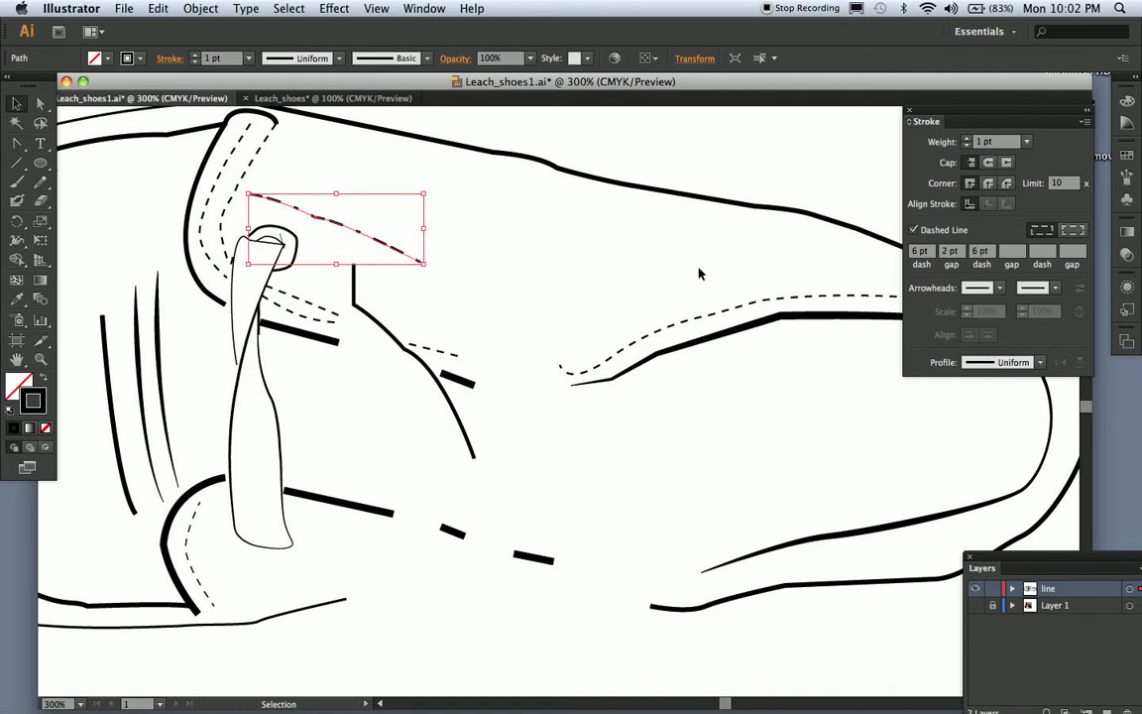
left_click_drag(930, 252, 878, 243)
type("3")
left_click(981, 252)
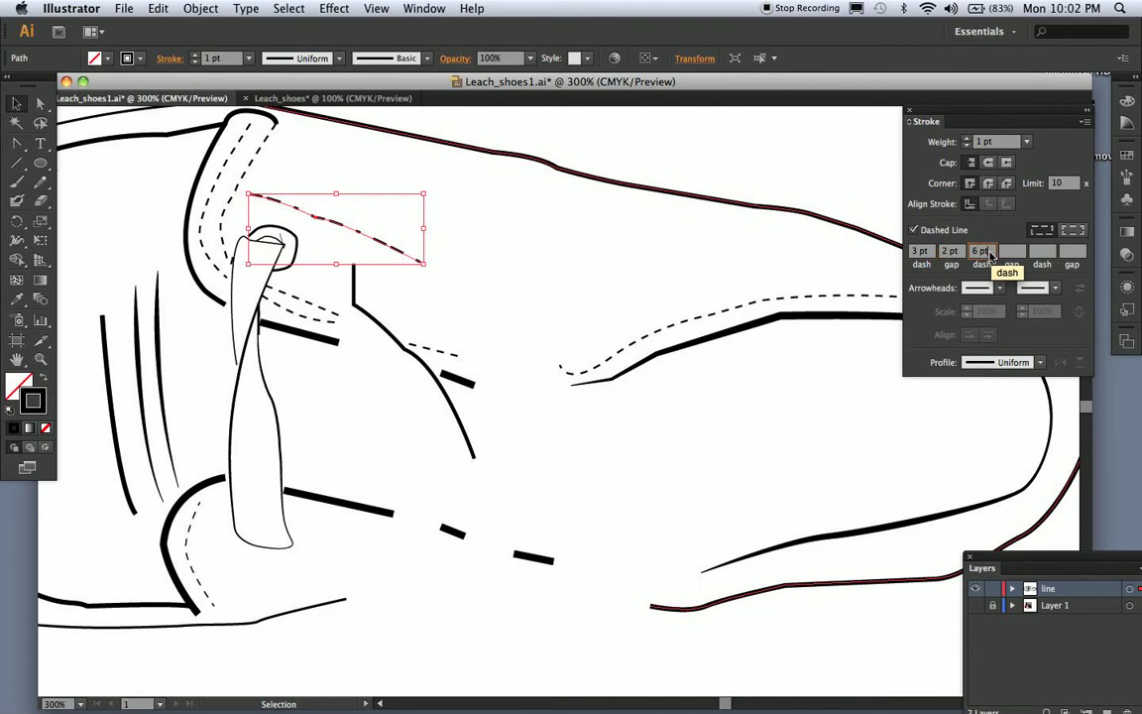
key("BackSpace")
key("BackSpace")
key("BackSpace")
key("BackSpace")
Clear the first gap value of the stitching line above the eyelets and deselect it.
left_click(952, 252)
key("BackSpace")
key("BackSpace")
key("BackSpace")
key("BackSpace")
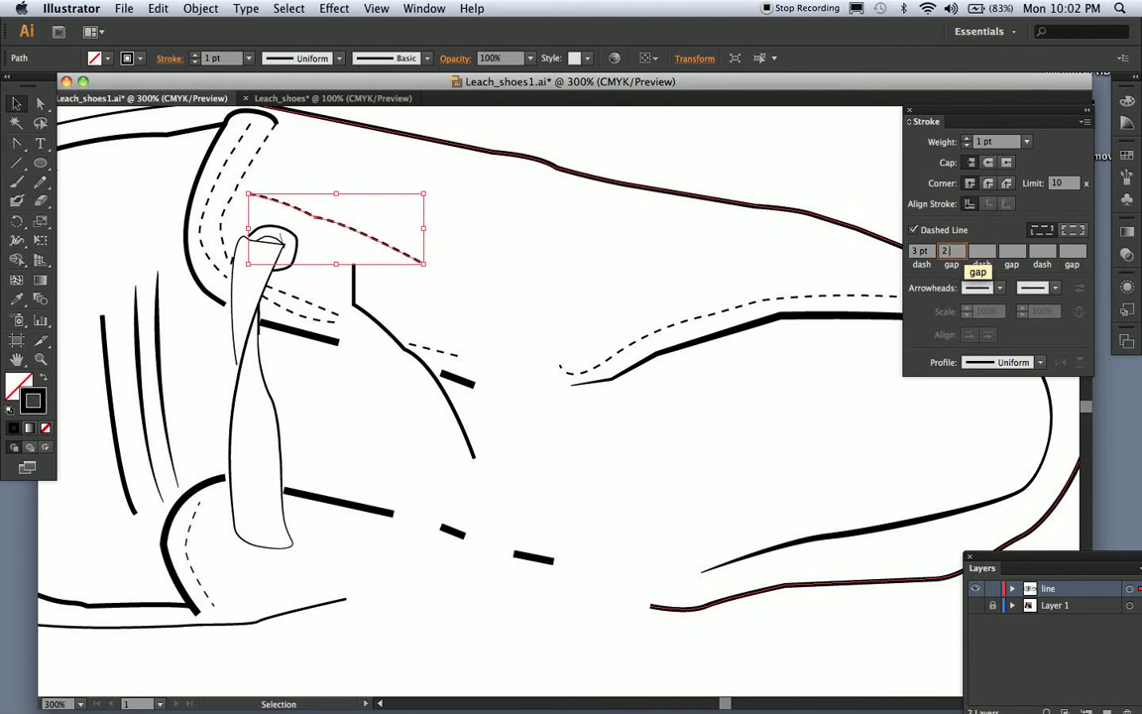
left_click(486, 220)
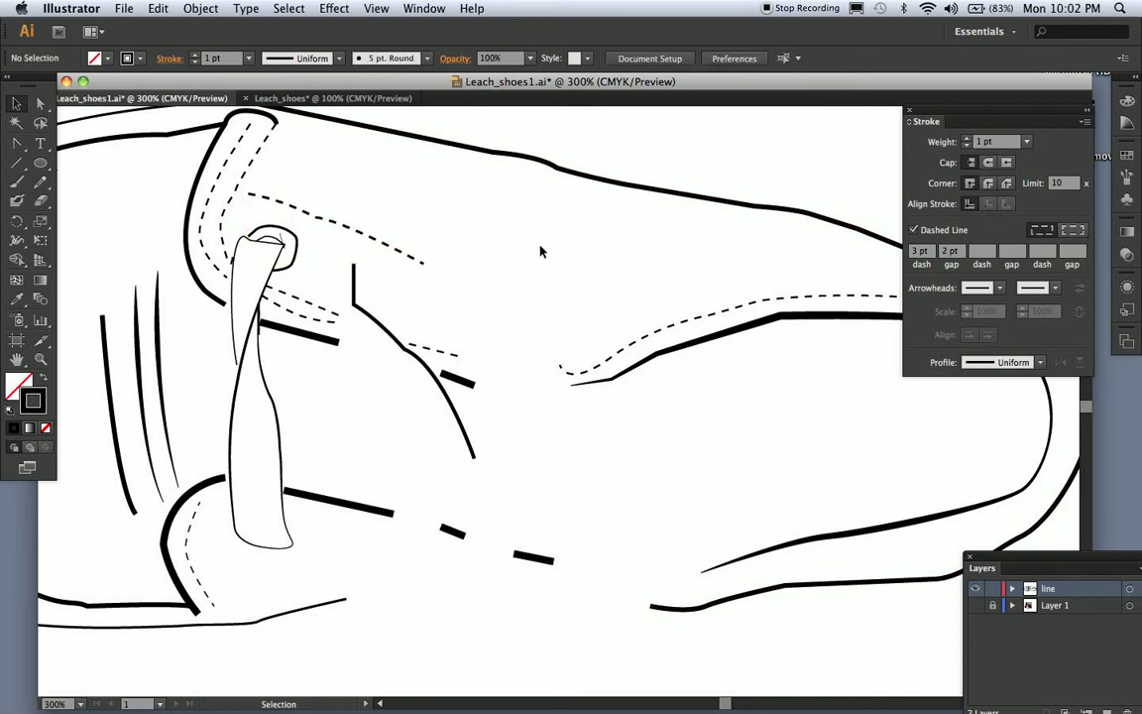
Set the stroke weight of the stitching line above the eyelets to 0.75 pt, deselect it, and show the Layer 1 photo.
left_click(397, 253)
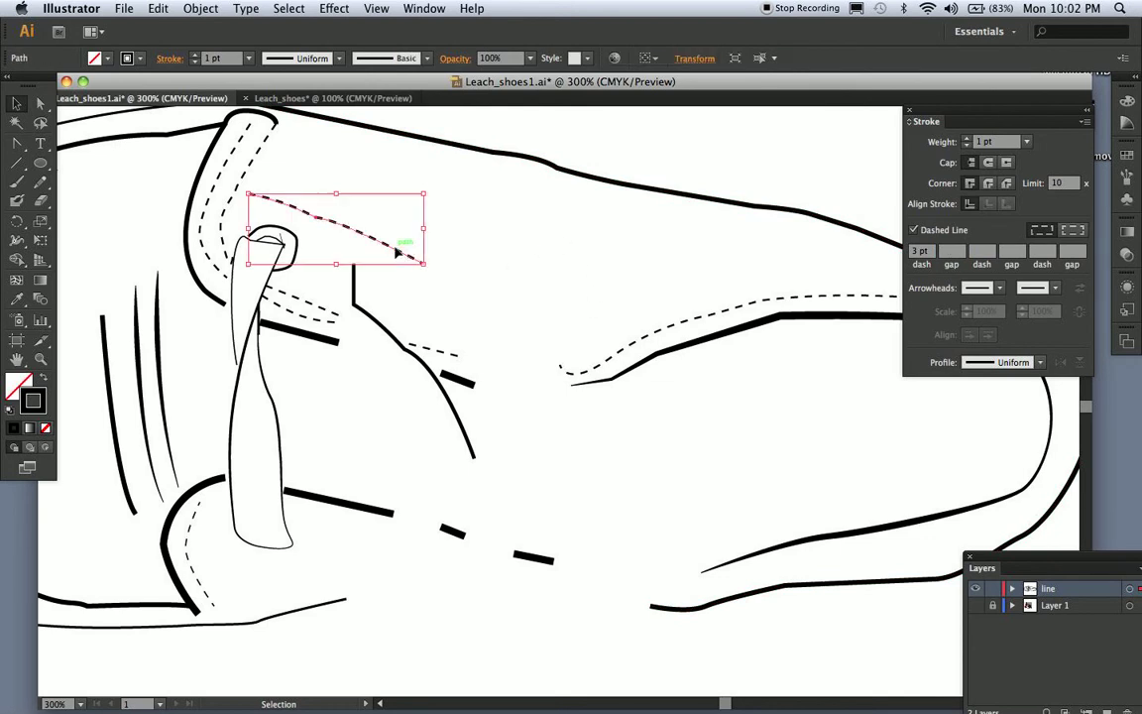
left_click(443, 350)
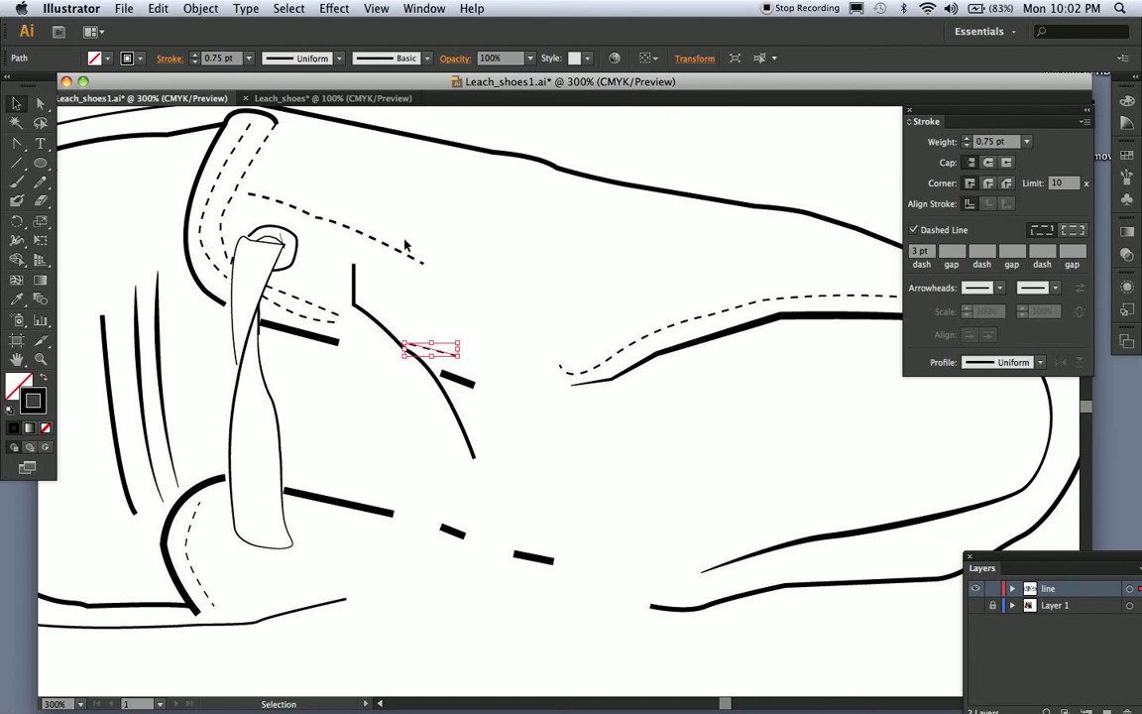
left_click(358, 227)
left_click(1027, 142)
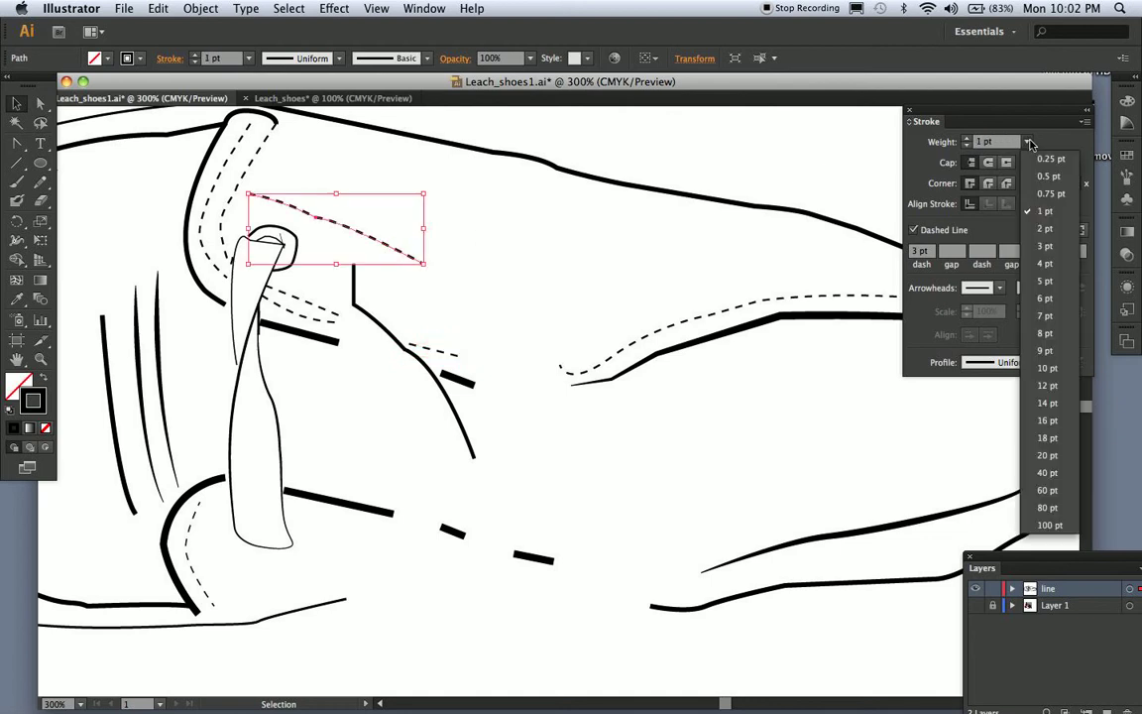
left_click(1051, 195)
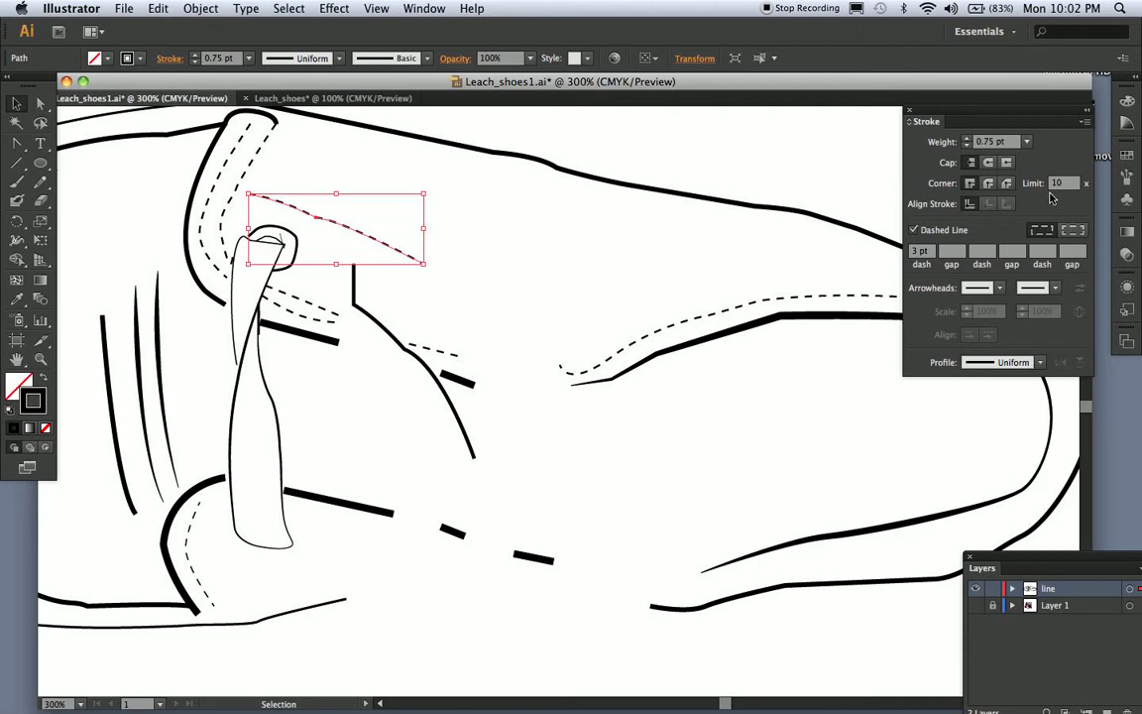
left_click(591, 235)
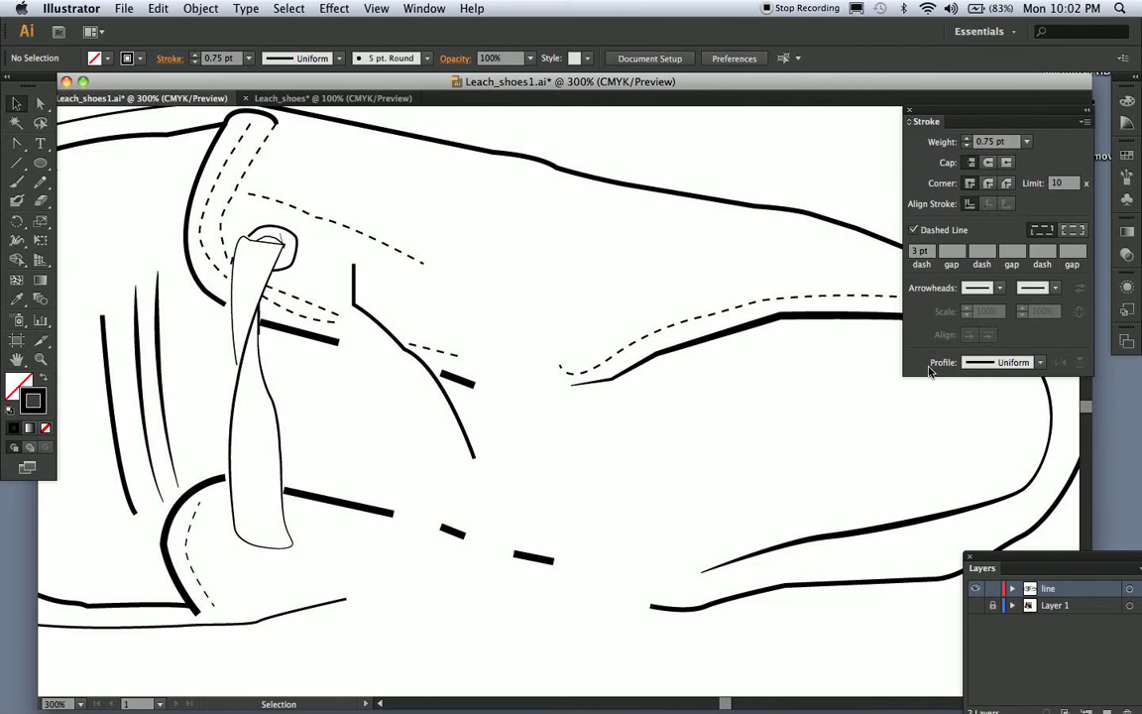
left_click(976, 605)
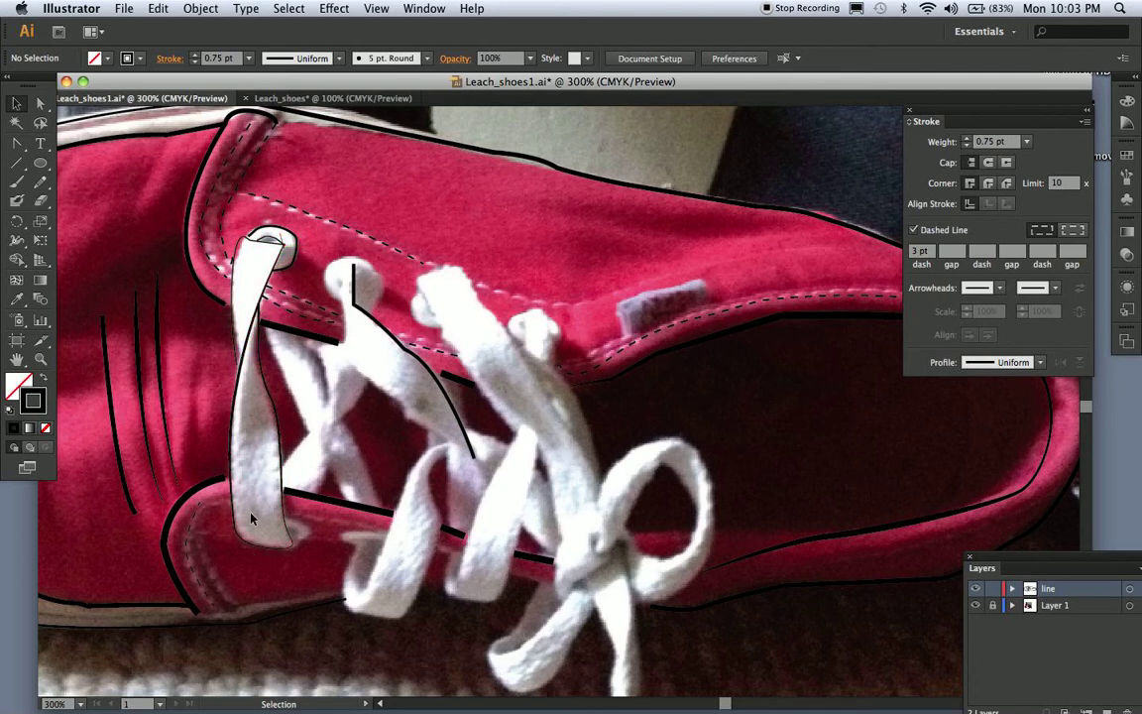
Check the first lace outline's stroke profile, try Width Profile 2 on the second lace's edge, and deselect it.
left_click(234, 417)
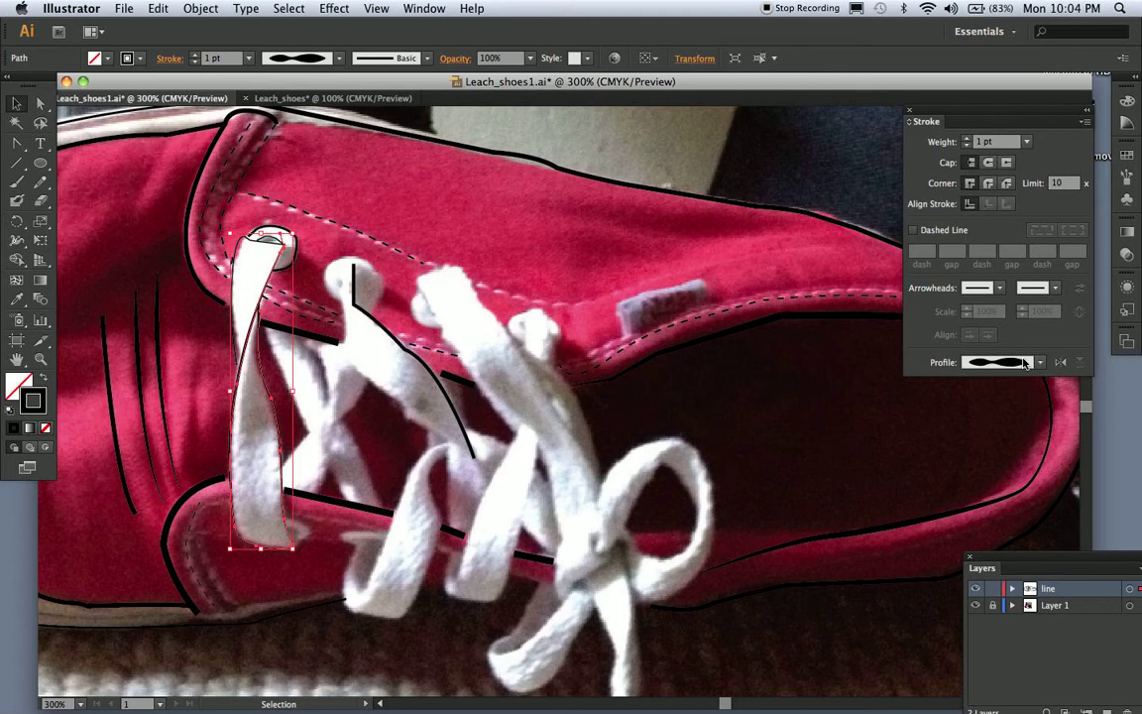
left_click(421, 368)
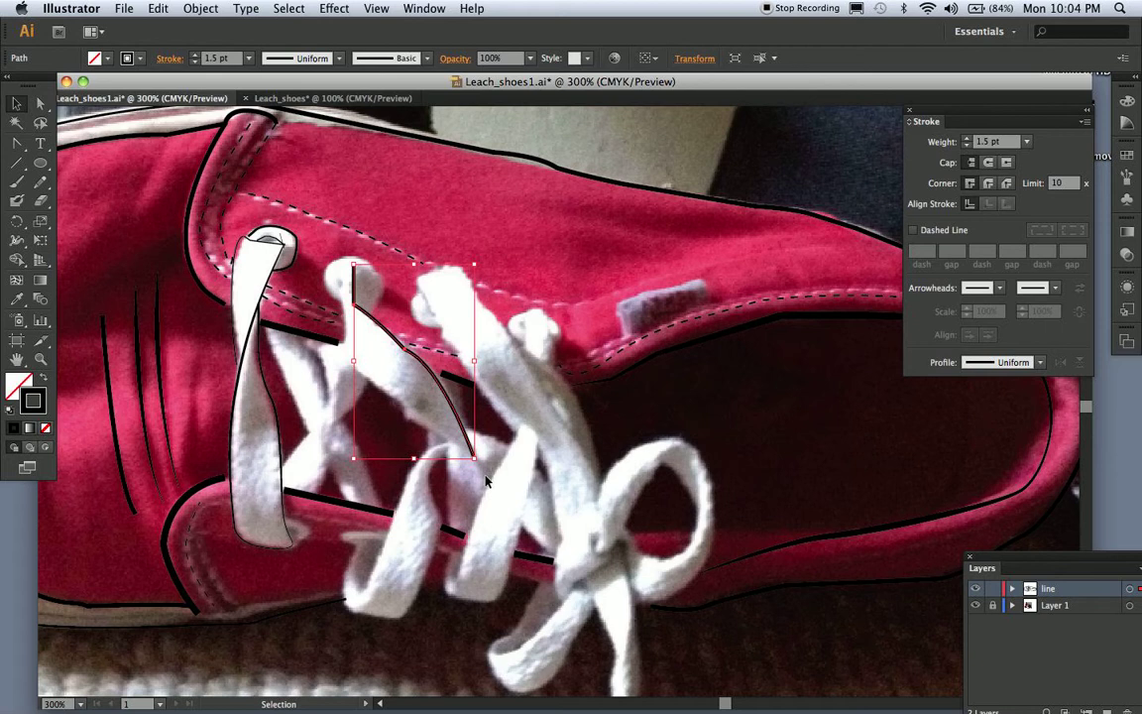
left_click(1039, 363)
left_click(1018, 447)
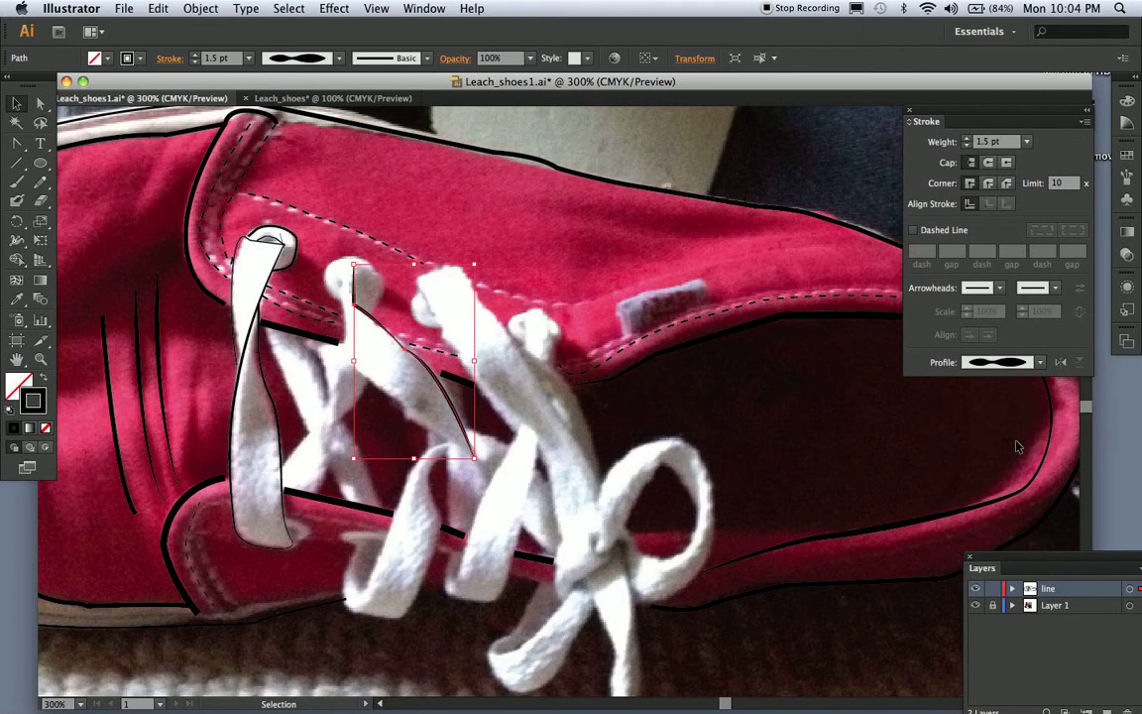
left_click(16, 104)
left_click(577, 365)
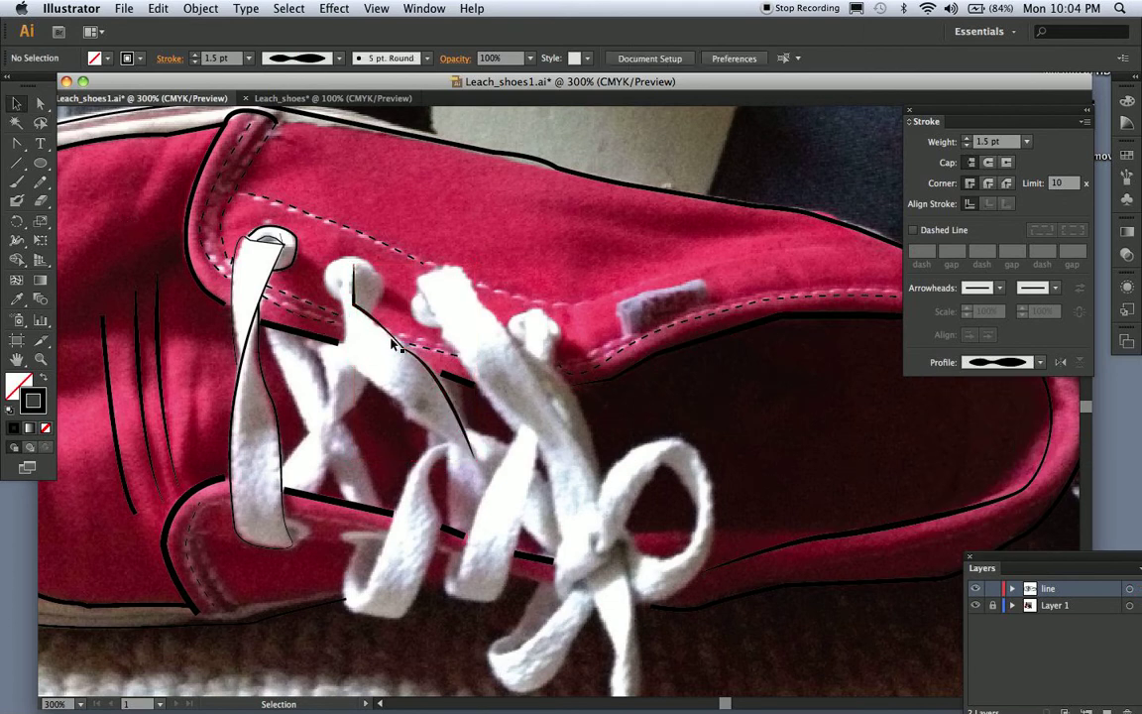
Apply the elliptical width profile, thick in the middle with tapered ends, to the second lace's edge and deselect it.
left_click(430, 370)
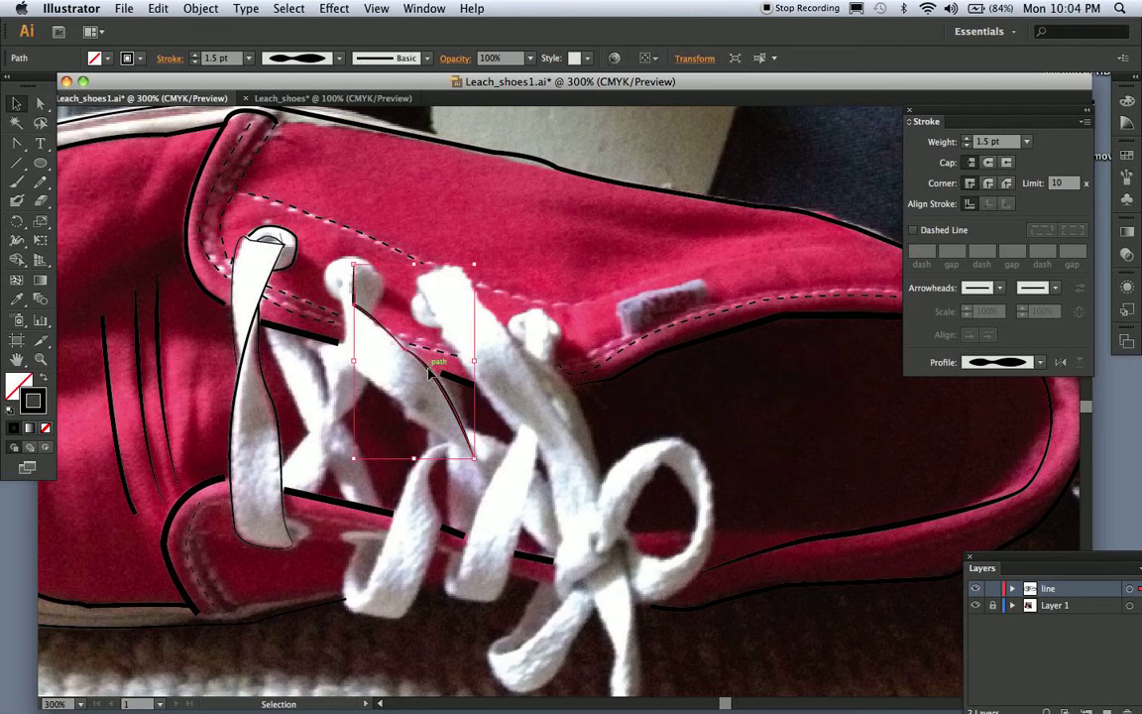
left_click(1038, 363)
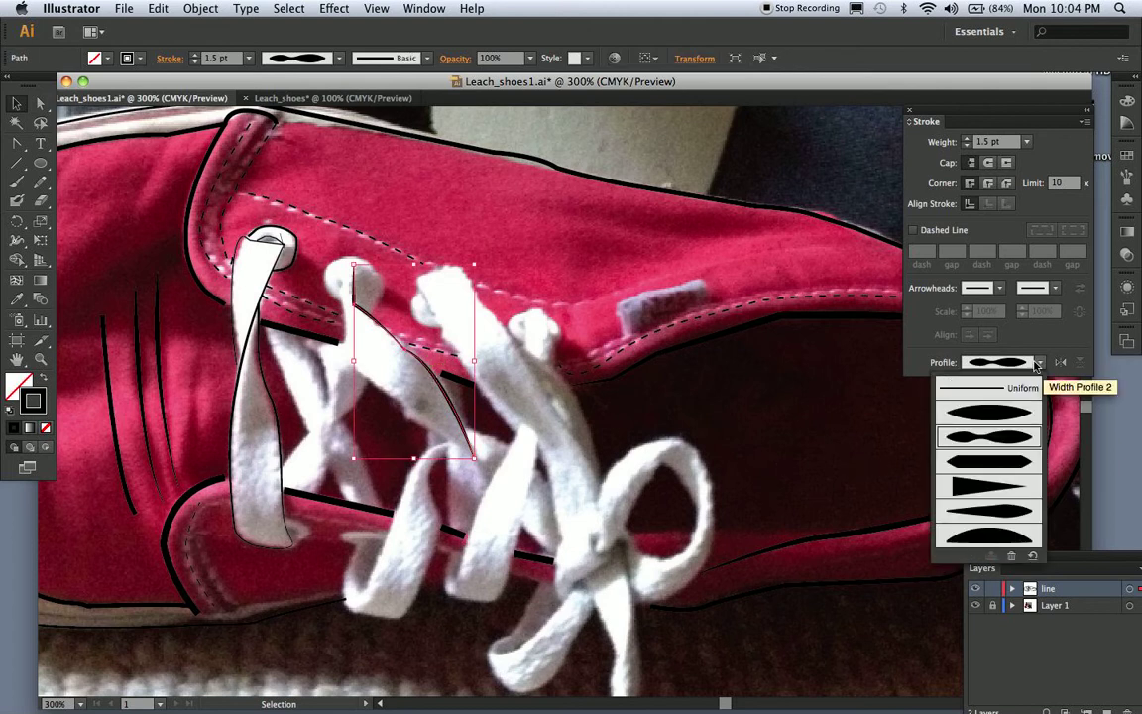
left_click(1012, 412)
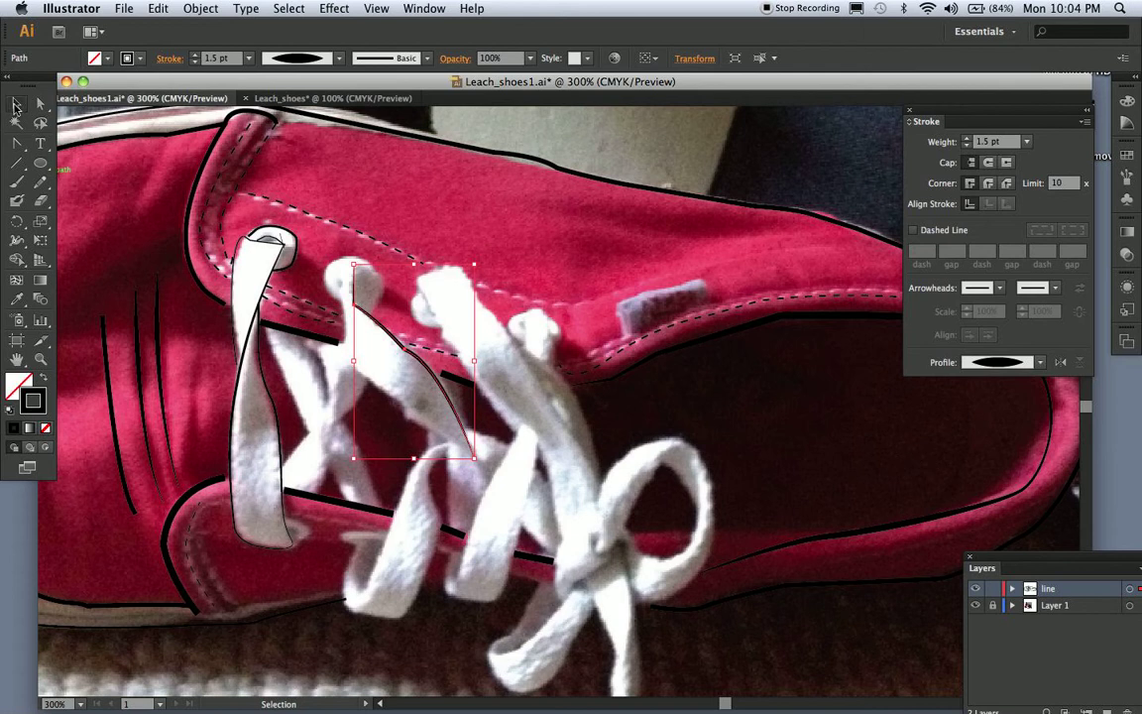
left_click(607, 369)
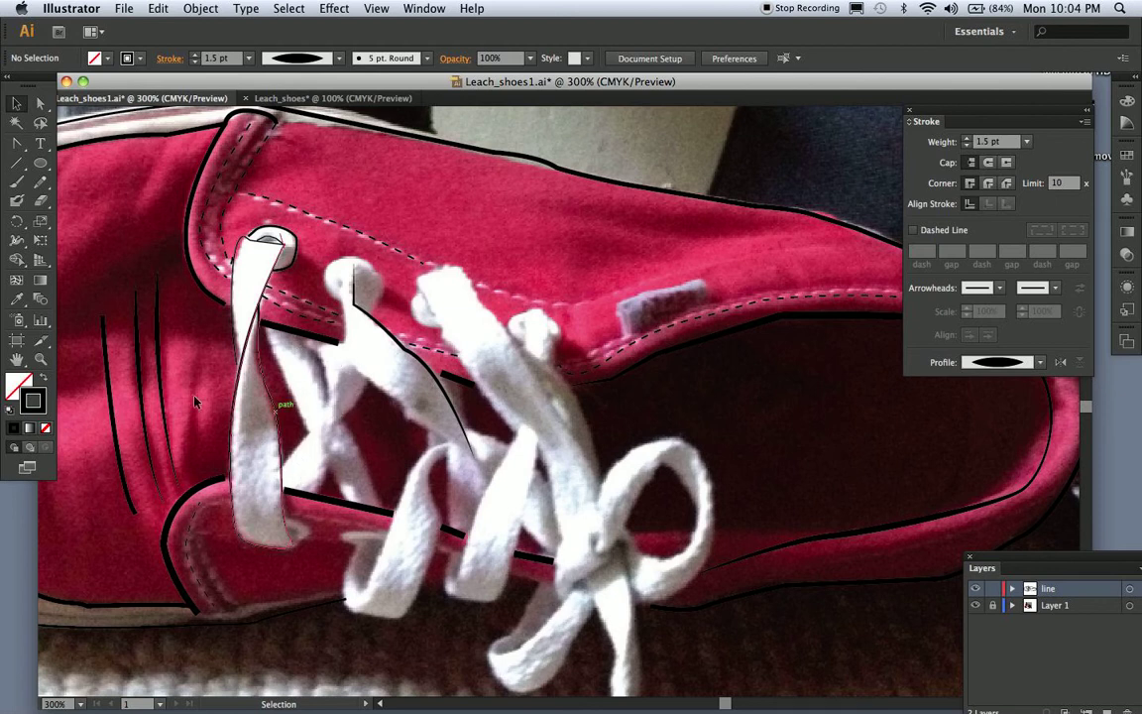
Draw a path along the inner edge of the crossing lace beside the first lace and bend it into a curve.
left_click_drag(16, 145, 60, 138)
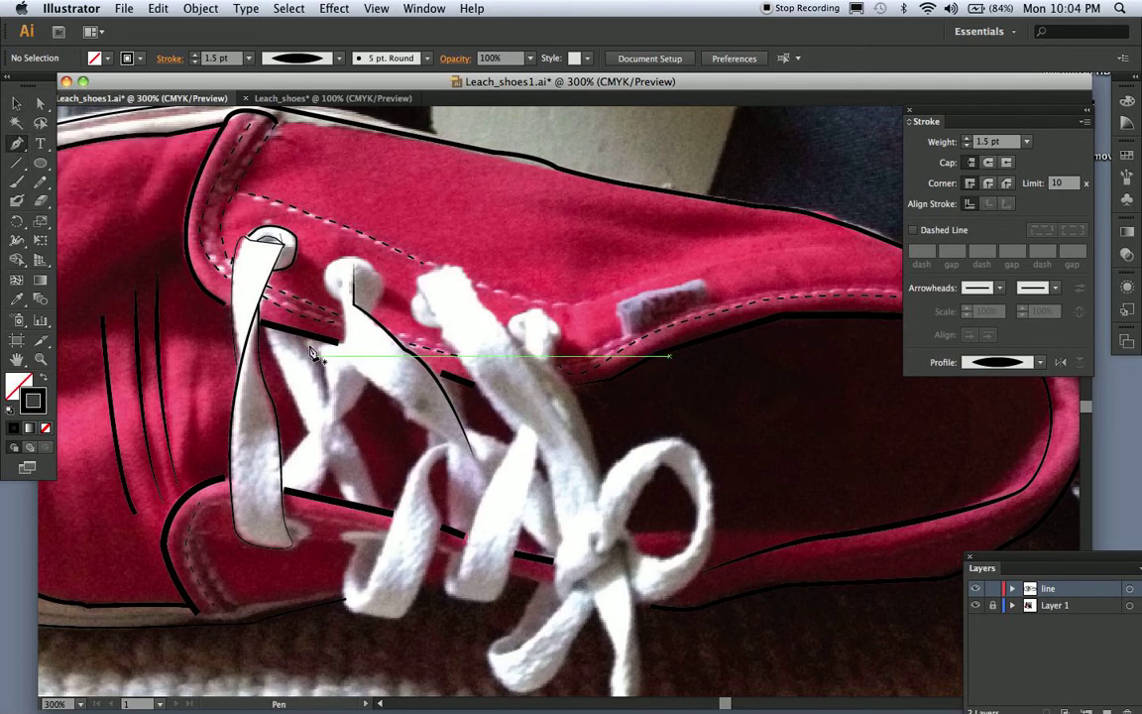
left_click_drag(307, 343, 310, 496)
left_click(324, 415)
left_click(16, 103)
left_click_drag(22, 147, 66, 196)
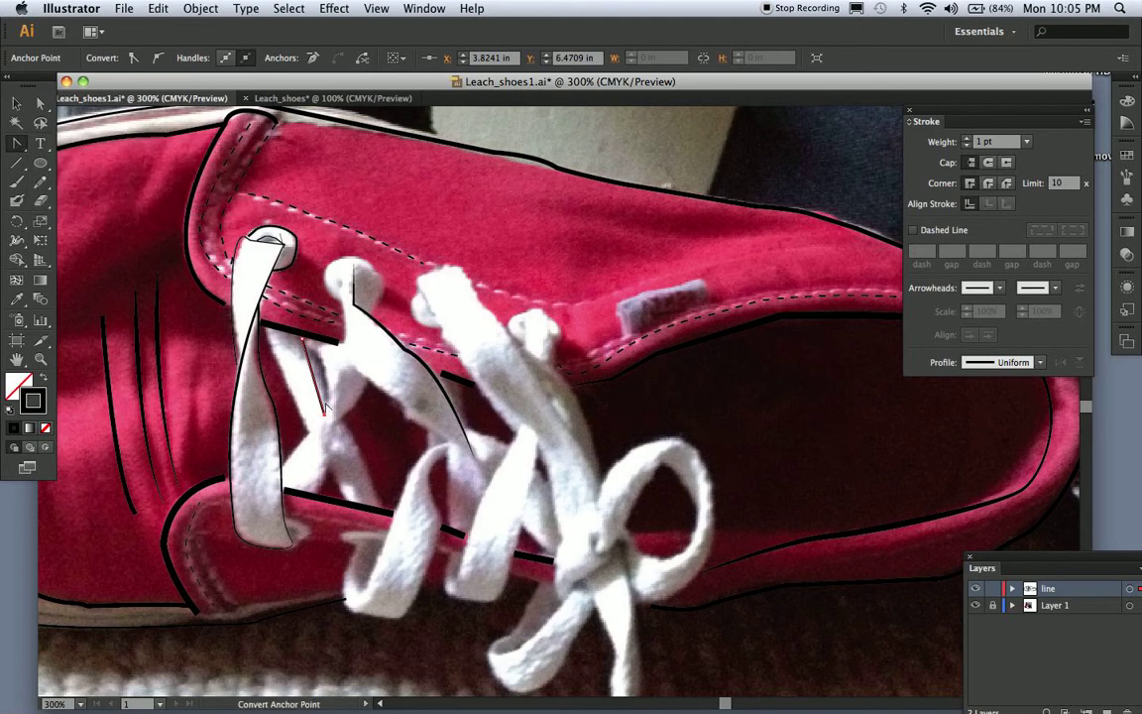
left_click_drag(317, 332, 329, 360)
left_click_drag(335, 367, 335, 369)
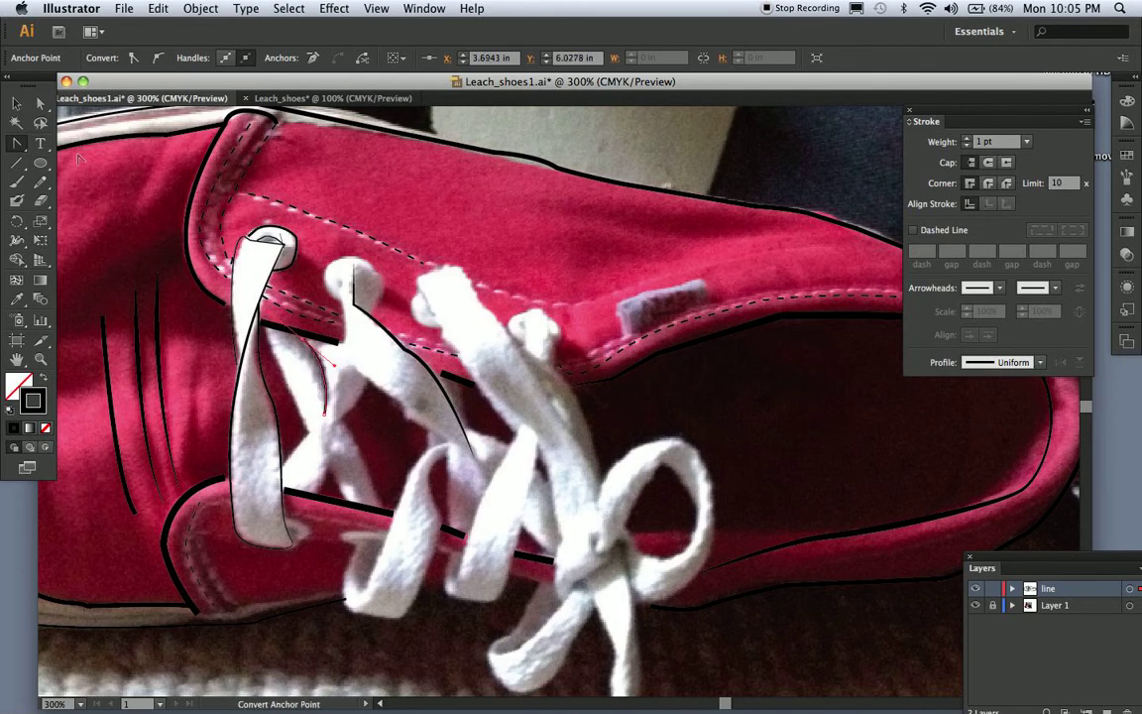
Set the stroke weight of the new curved lace edge to 0.75 pt and deselect it.
left_click(17, 103)
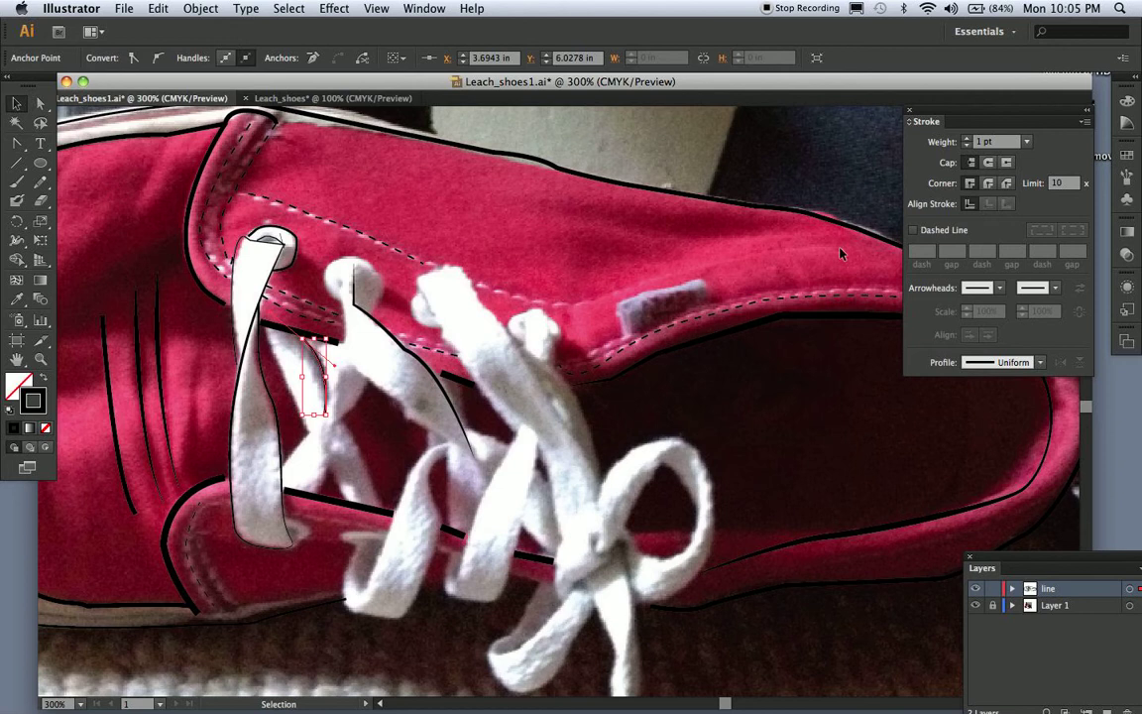
left_click(1026, 141)
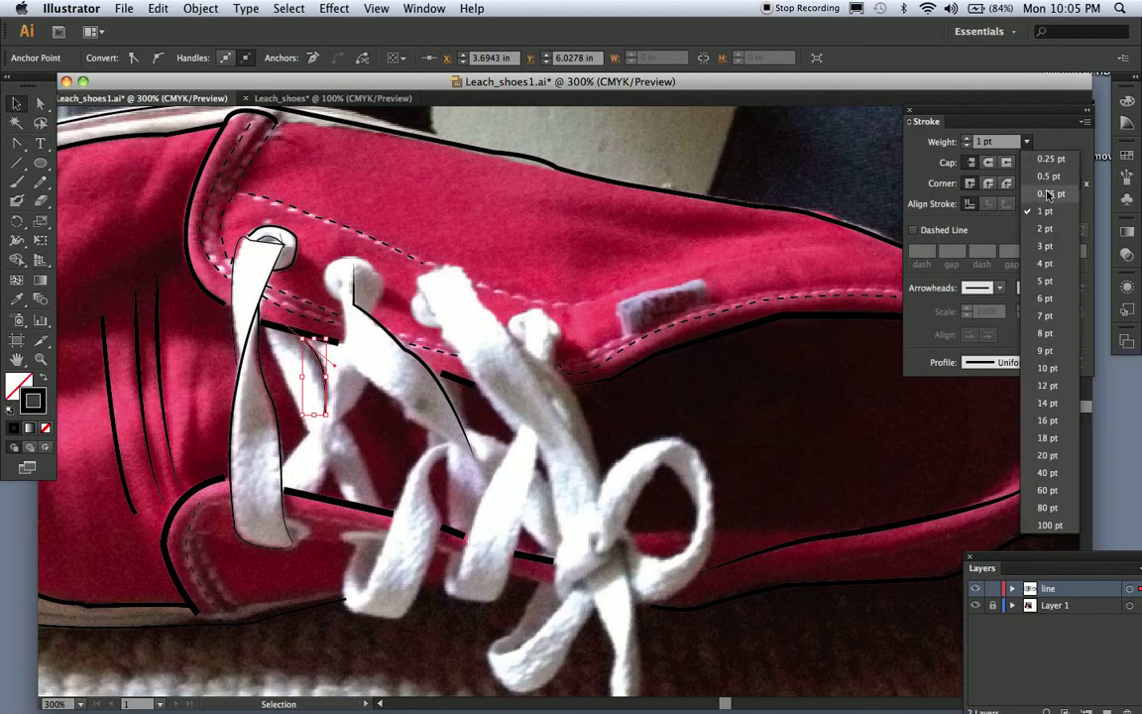
left_click(1049, 194)
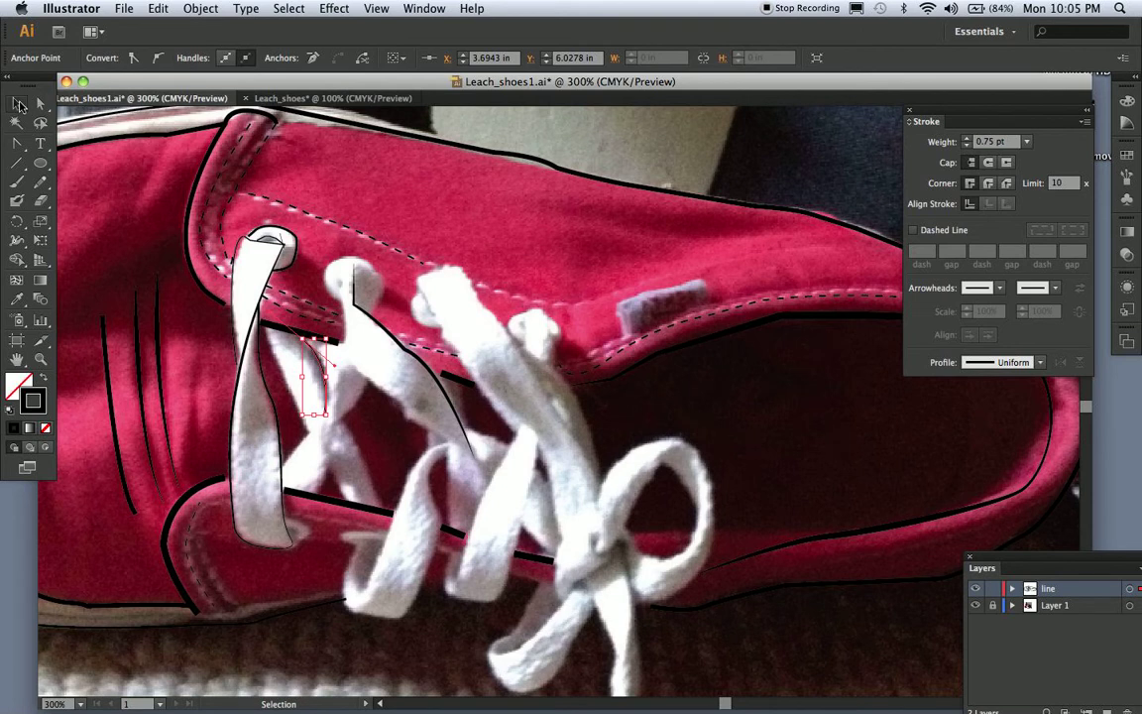
left_click(94, 166)
left_click_drag(321, 388, 323, 431)
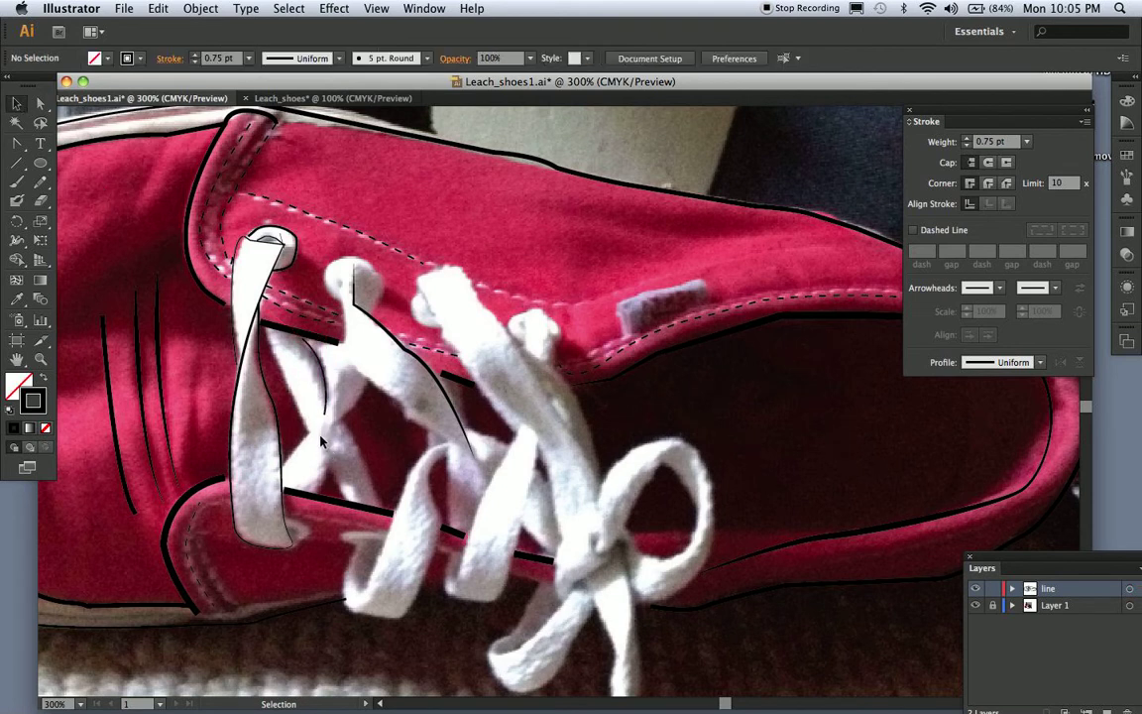
Draw a straight edge along the lower crossing lace, from the first lace up to the lace crossing, and select it.
left_click_drag(20, 144, 90, 146)
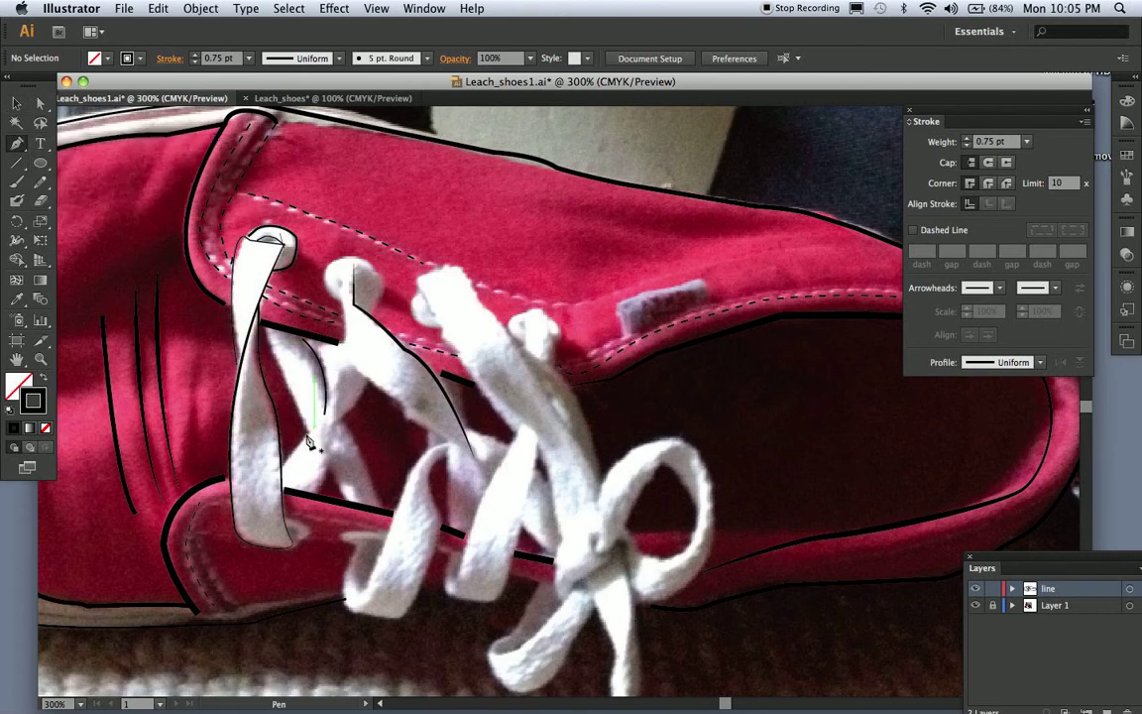
left_click(288, 469)
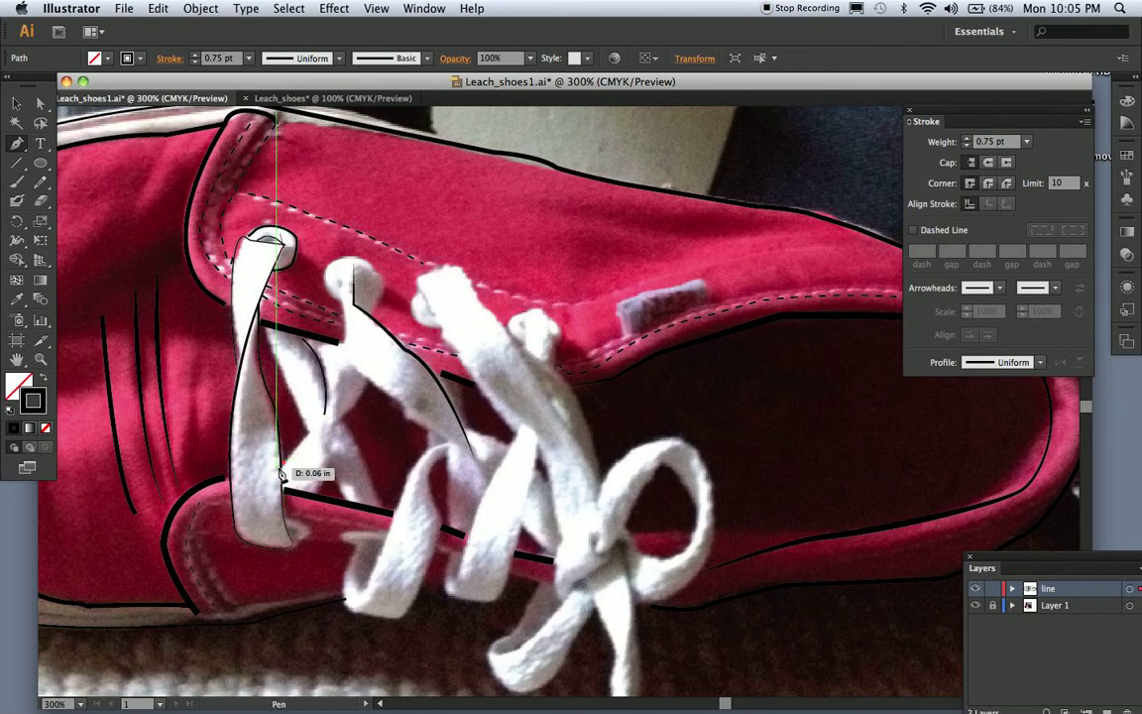
left_click(324, 424)
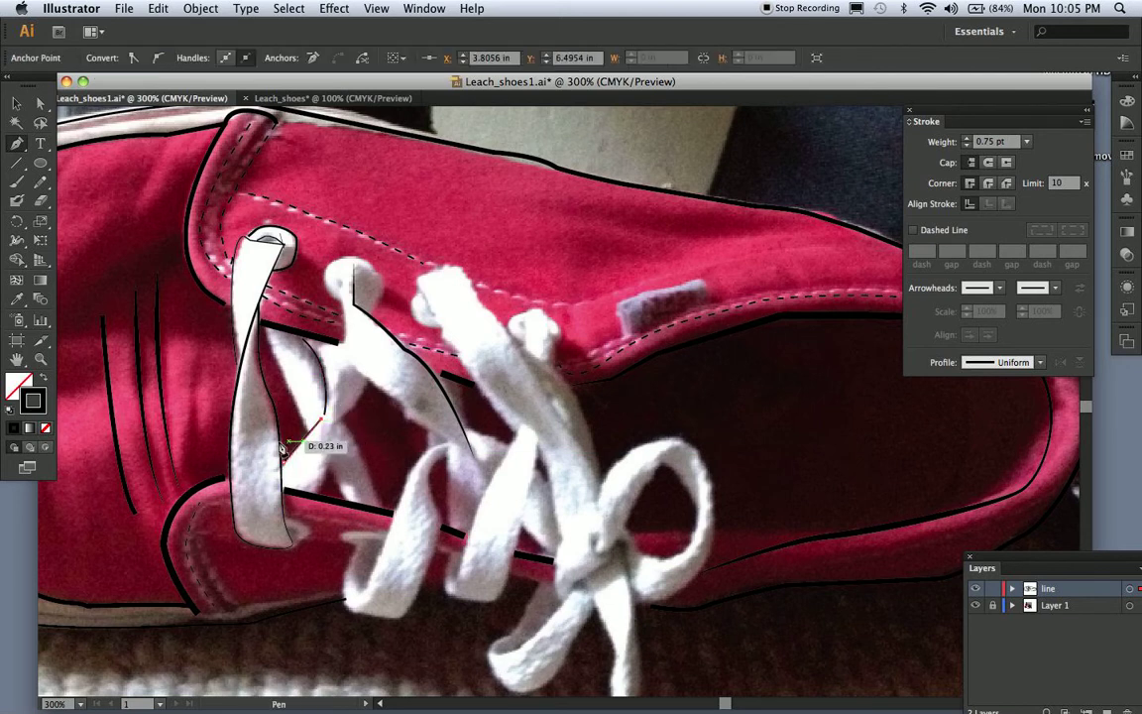
left_click(15, 103)
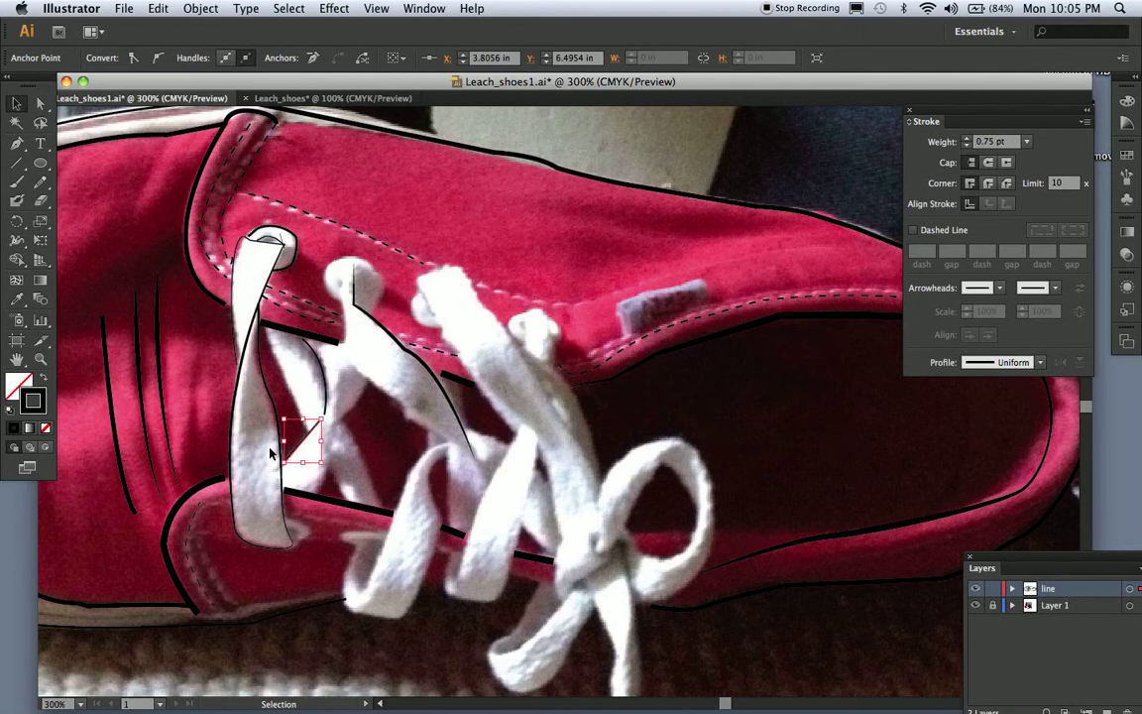
left_click(308, 435)
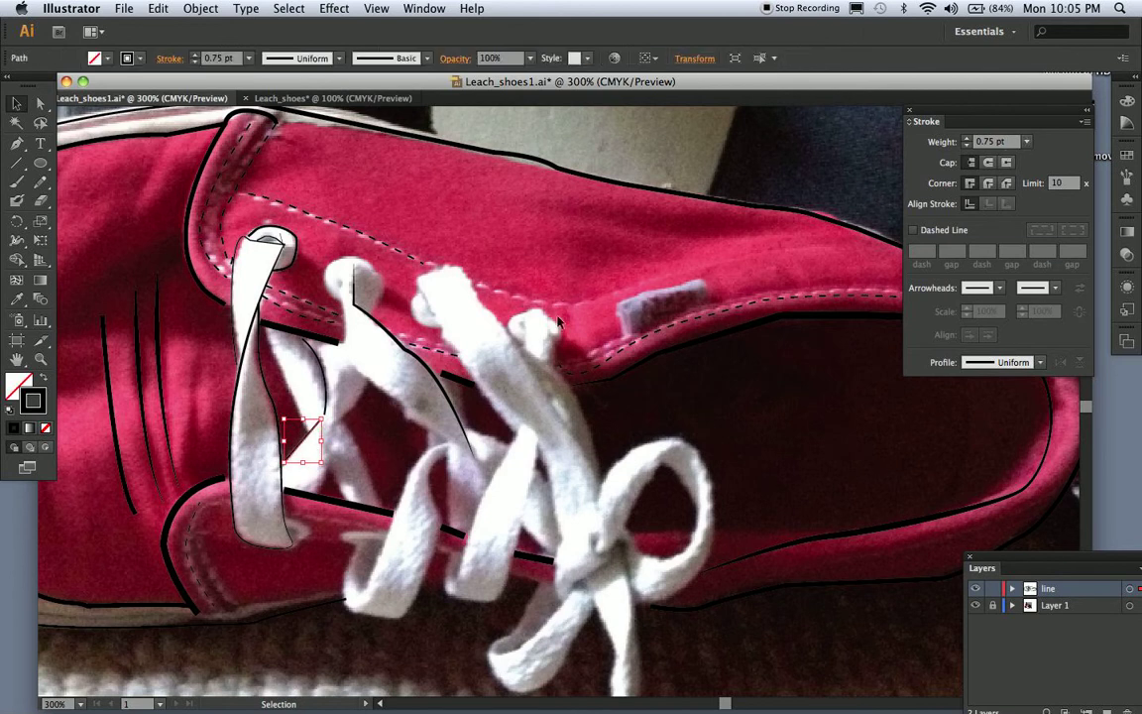
Try a 1.5 pt stroke weight on the first lace's outline and deselect it.
left_click(275, 415)
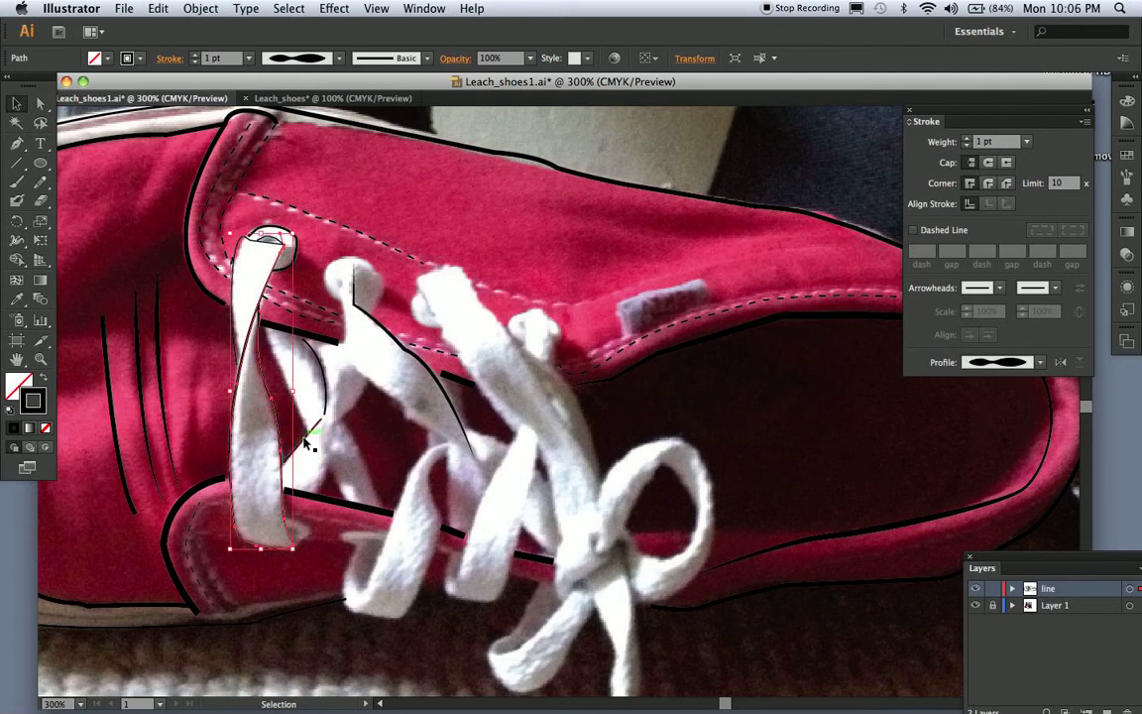
left_click(1026, 143)
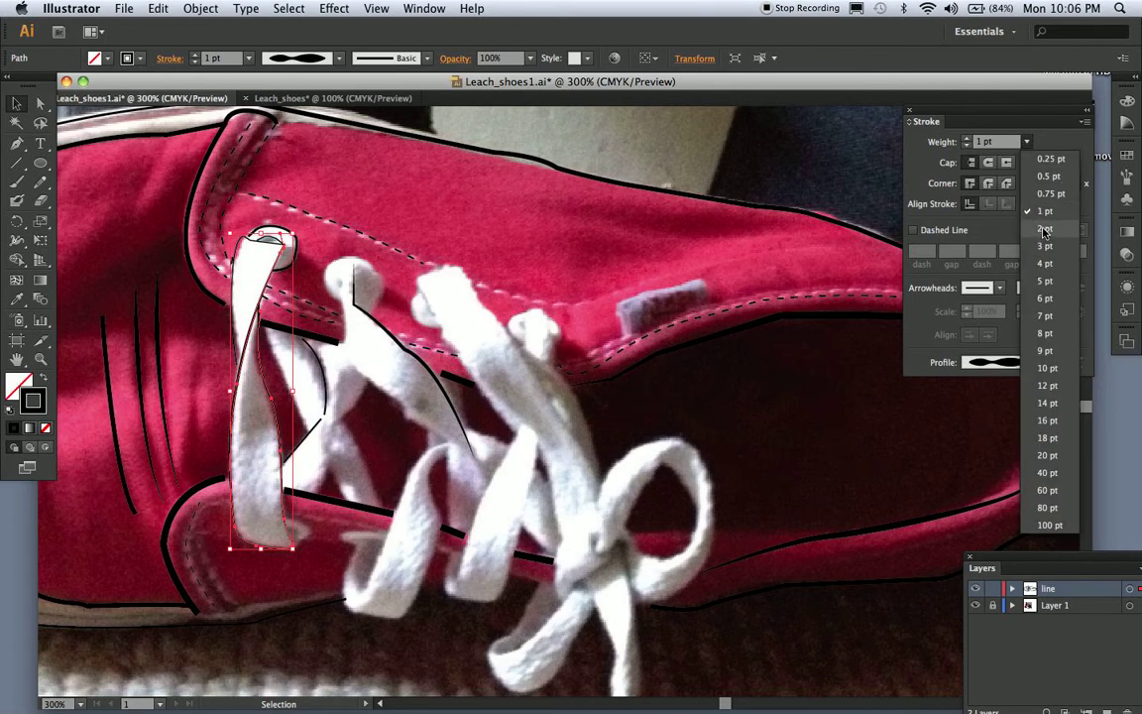
left_click(986, 144)
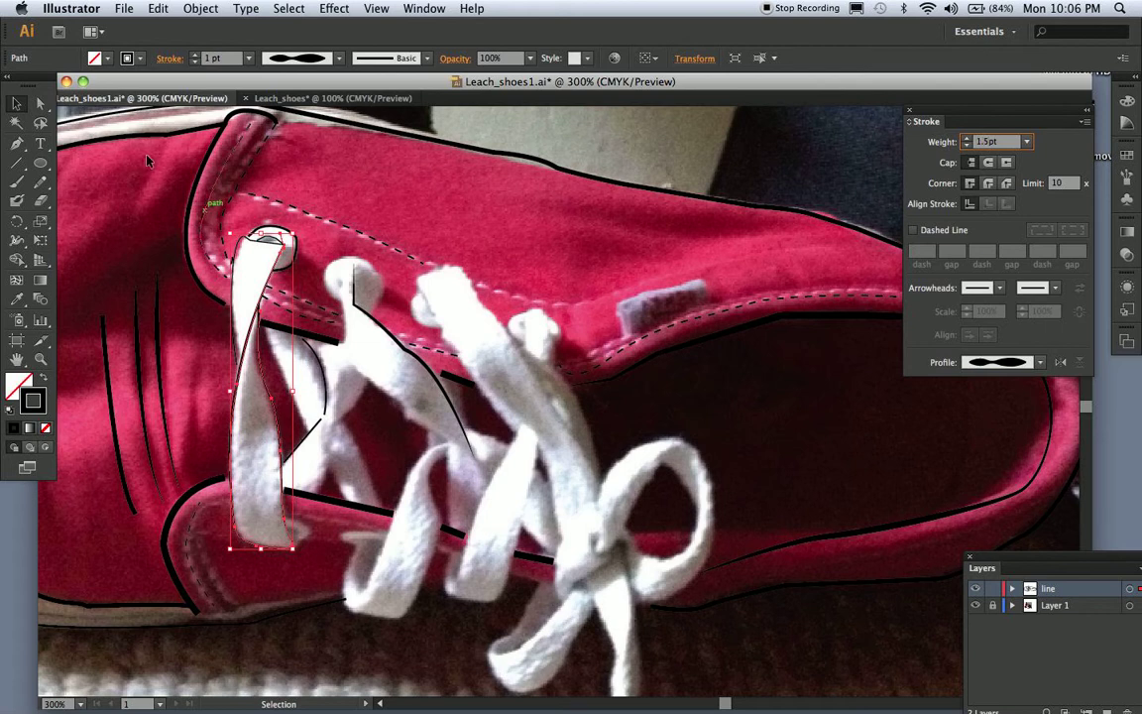
left_click(239, 425)
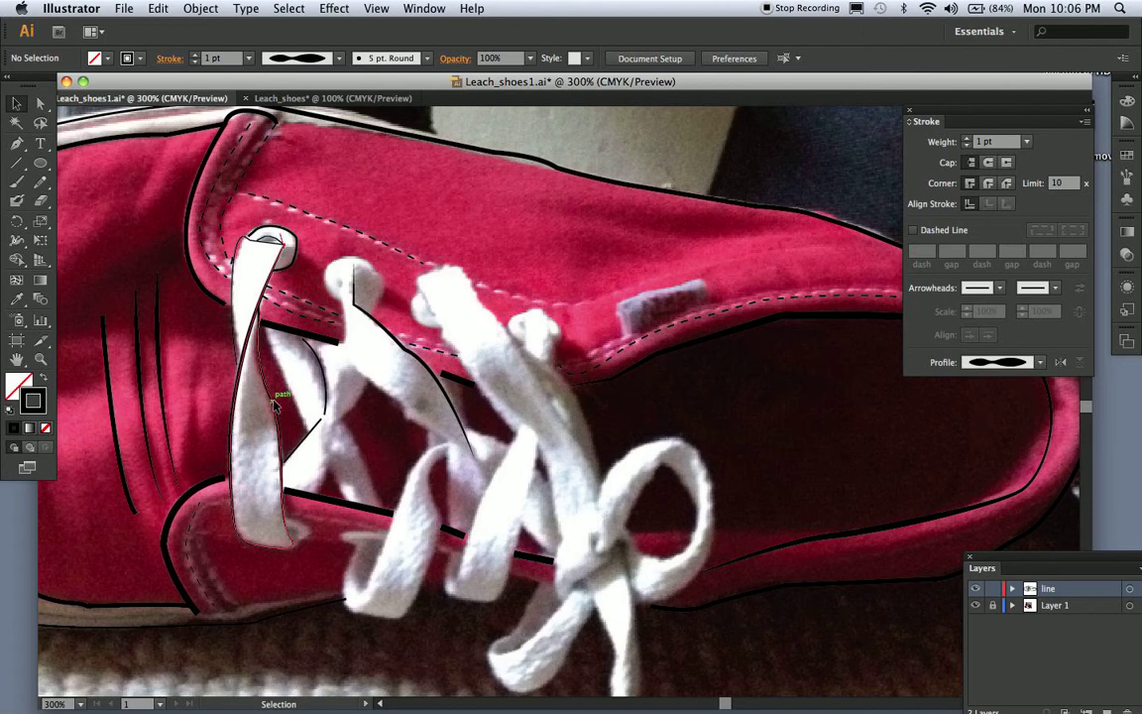
Check the stroke weights of the first lace's outline and the short straight edge beside it, leaving nothing selected.
left_click(254, 362)
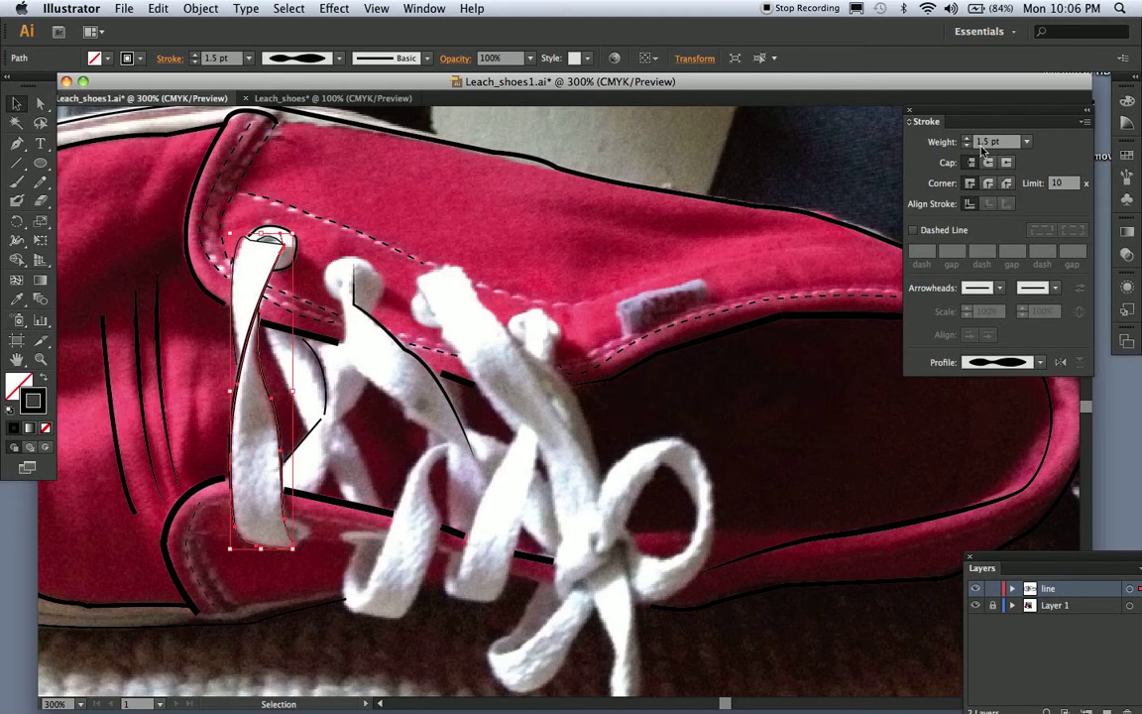
left_click(1026, 142)
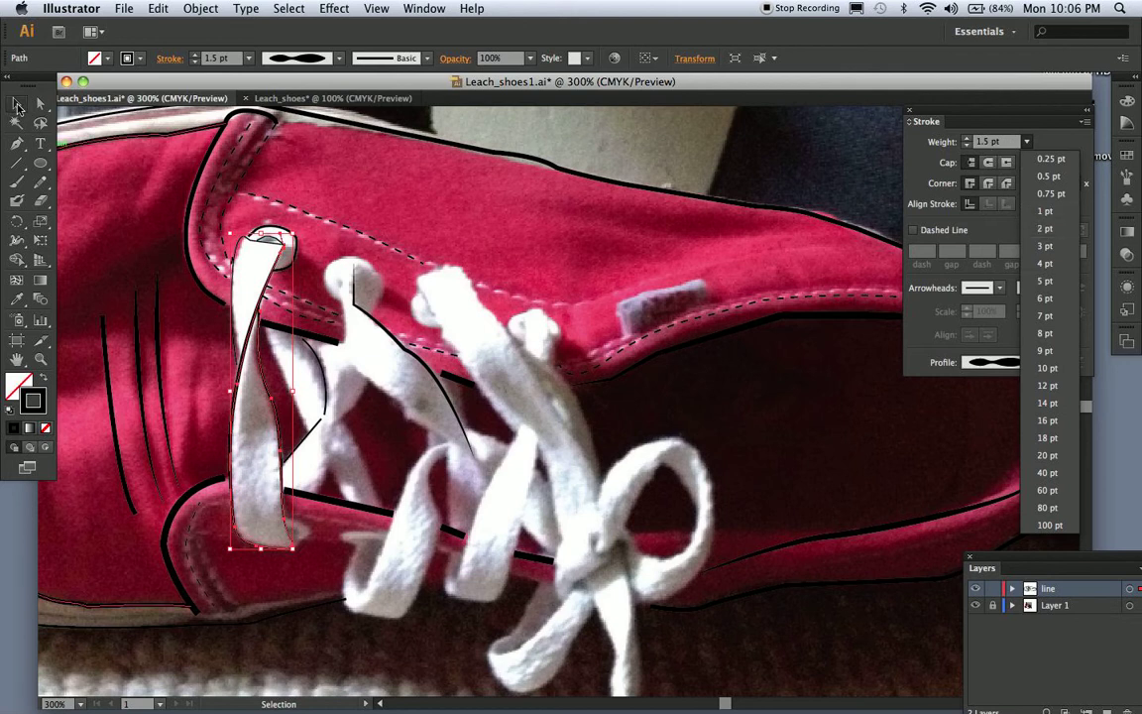
left_click(16, 104)
left_click(314, 428)
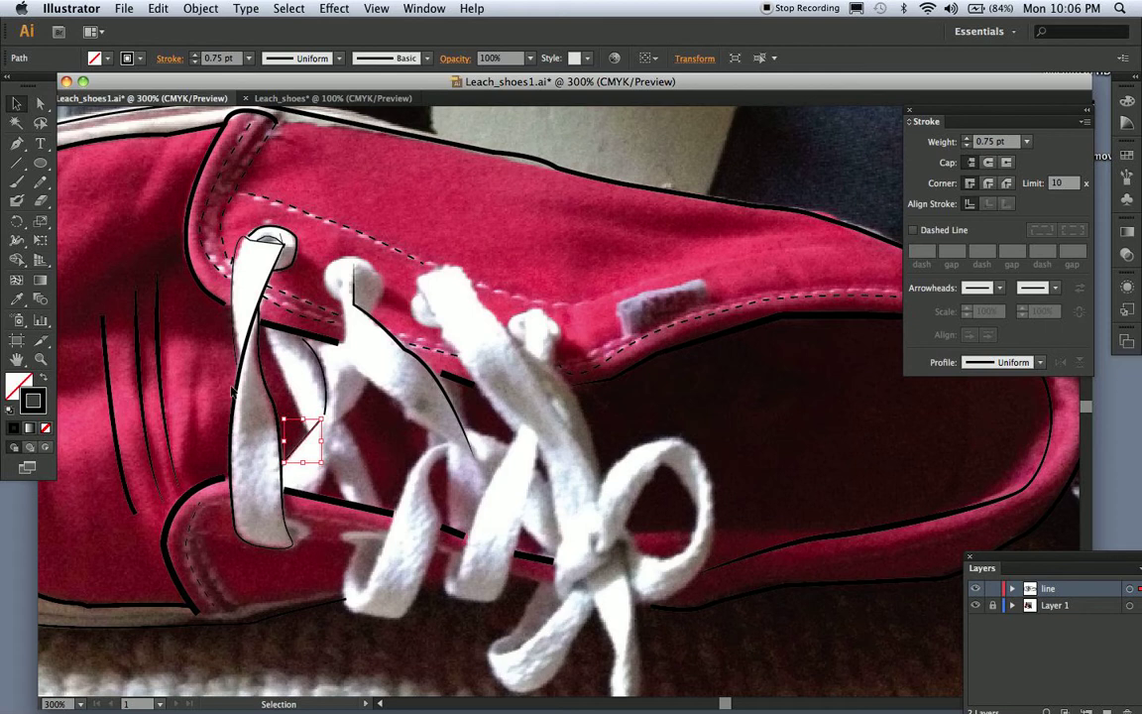
left_click(278, 549)
left_click(276, 407)
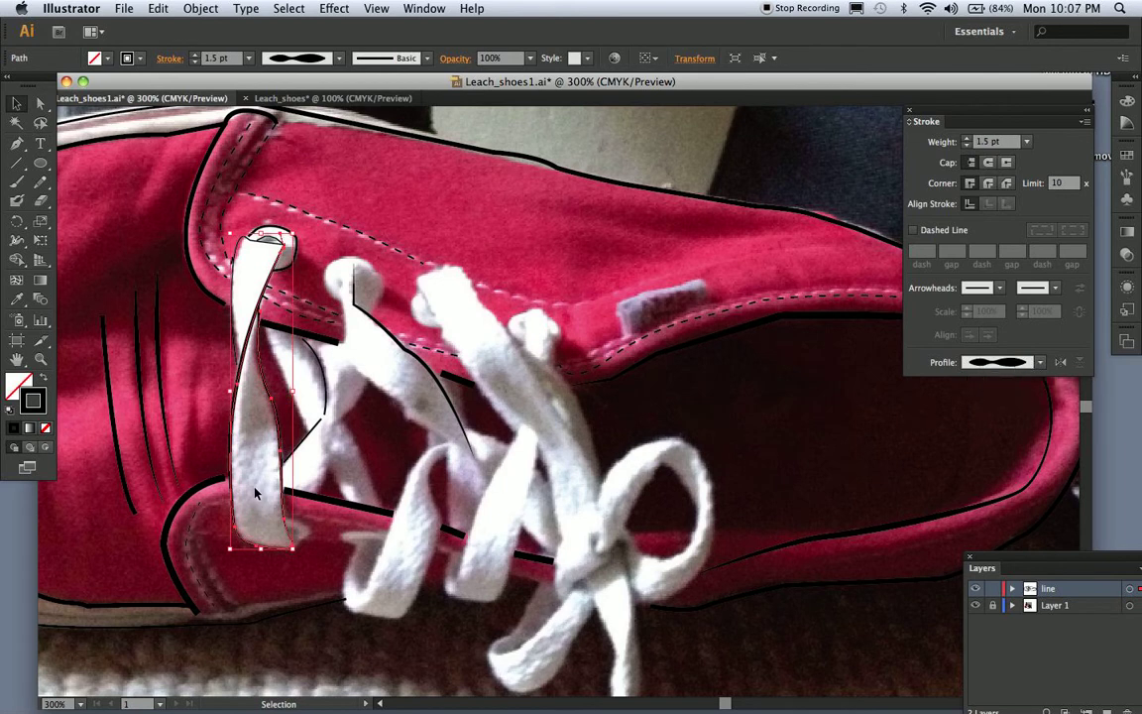
left_click(228, 437)
left_click(281, 433)
left_click(303, 443)
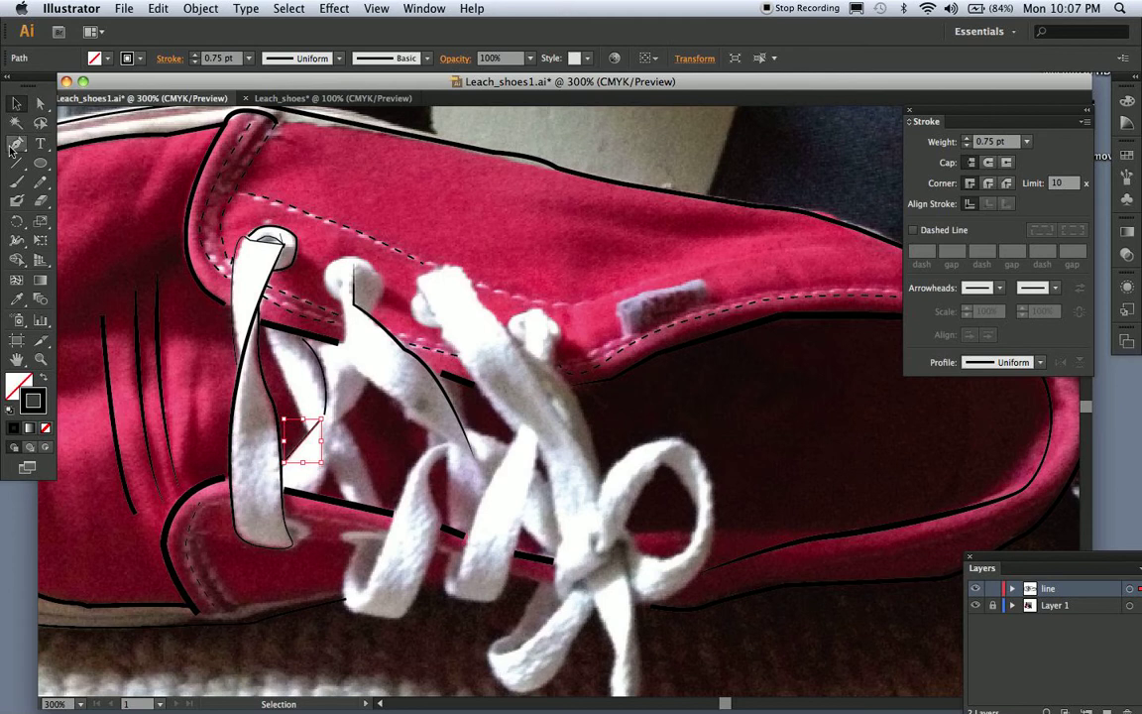
left_click(290, 394)
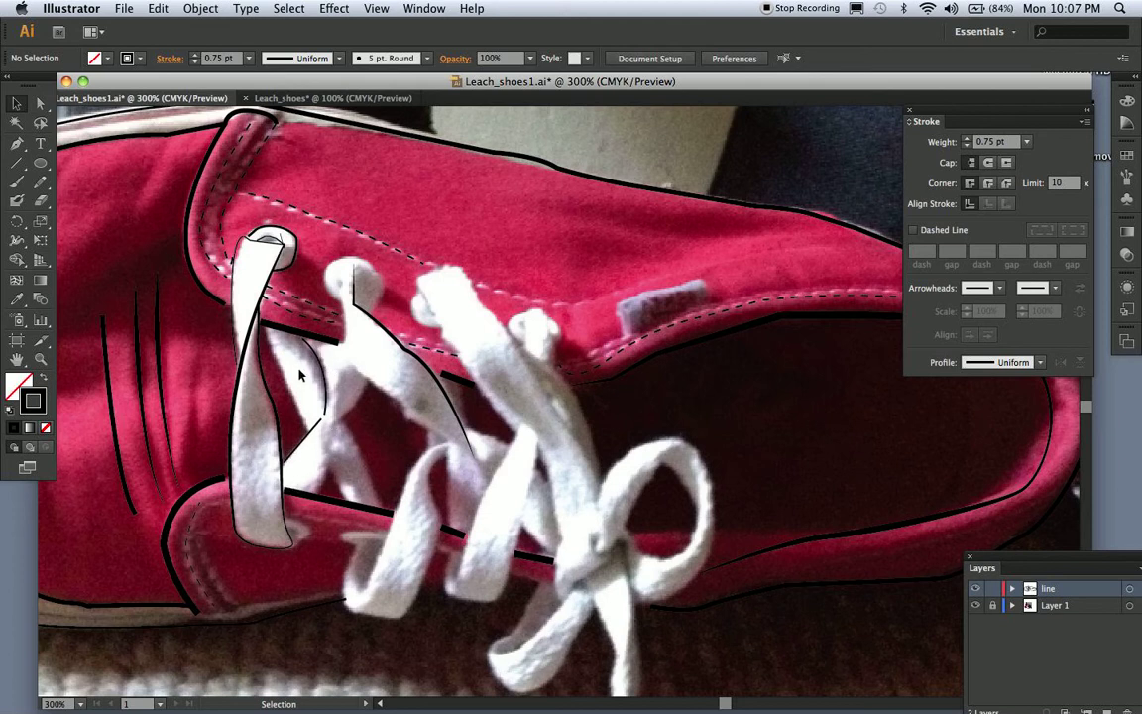
Draw a straight edge along the crossing lace, from beside the first lace down to the short diagonal edge, and deselect it.
left_click(16, 142)
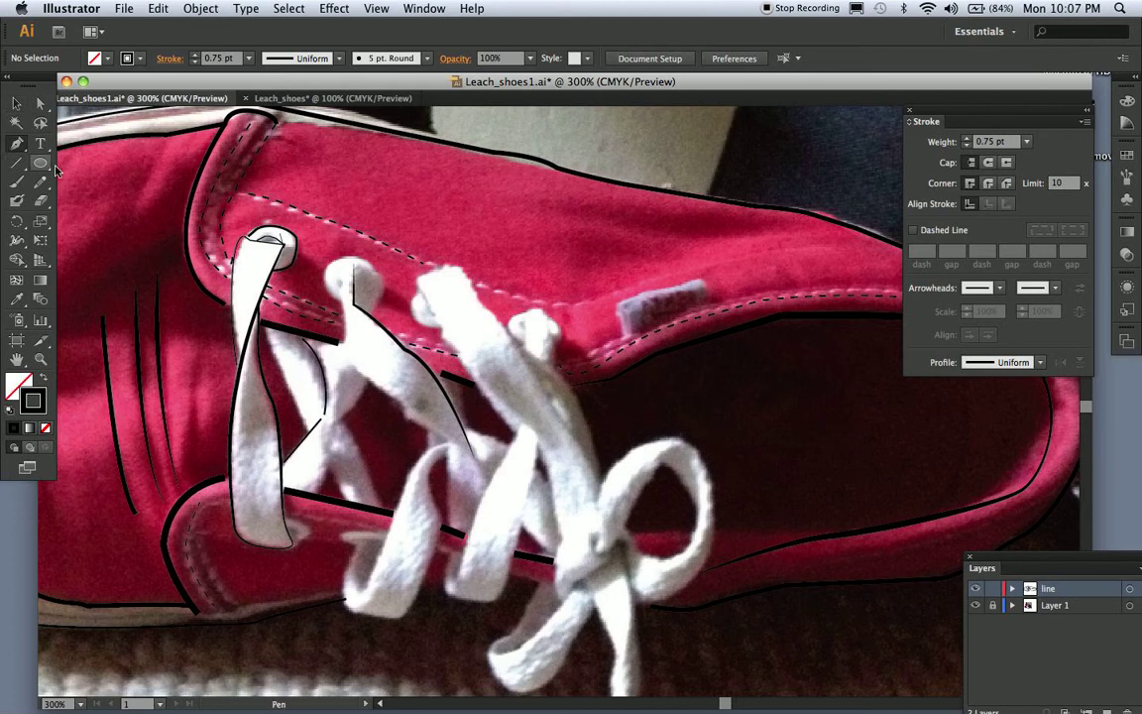
left_click(265, 328)
left_click(308, 433)
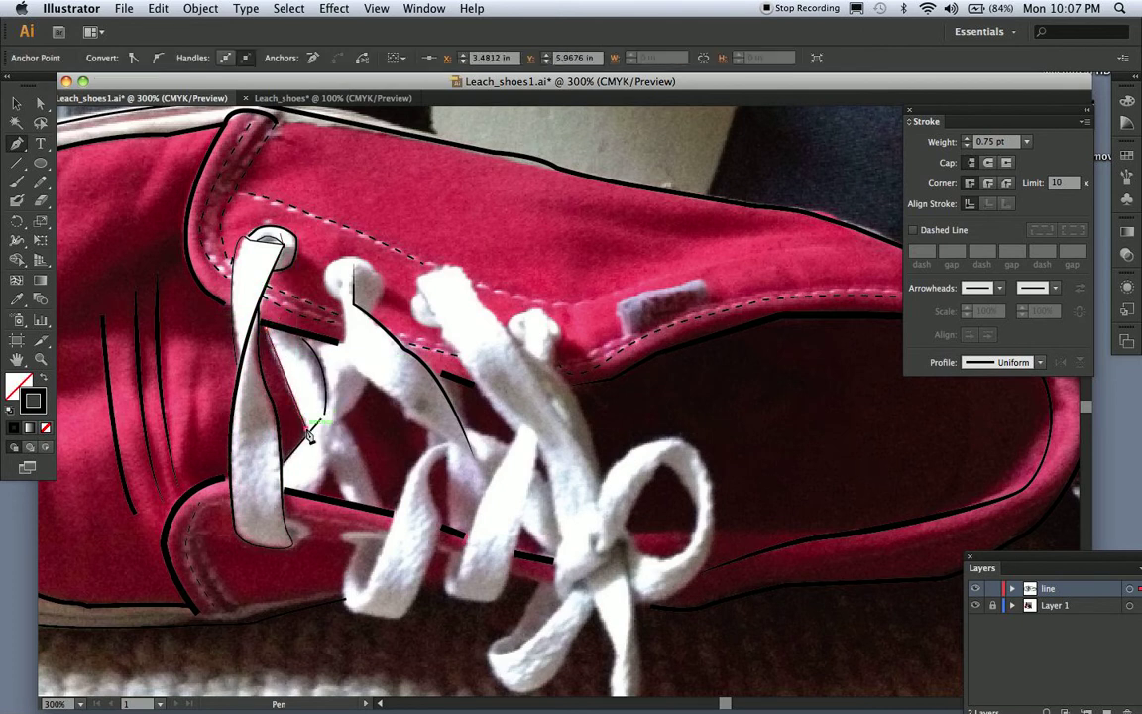
left_click(17, 103)
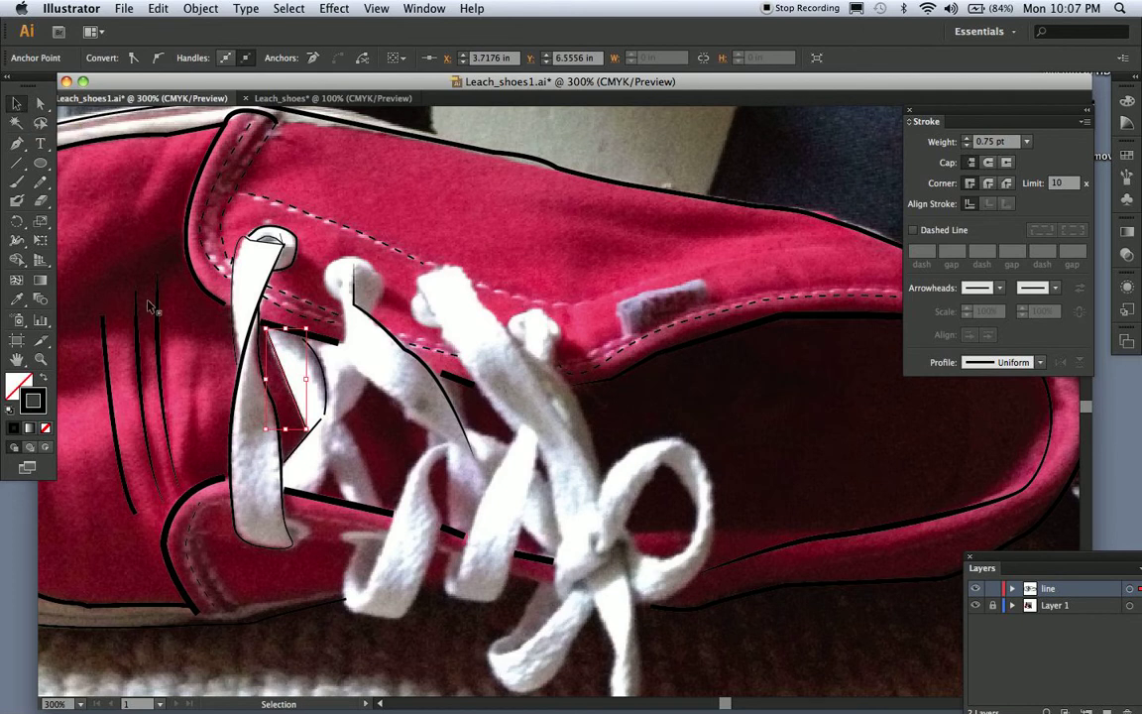
left_click(335, 386)
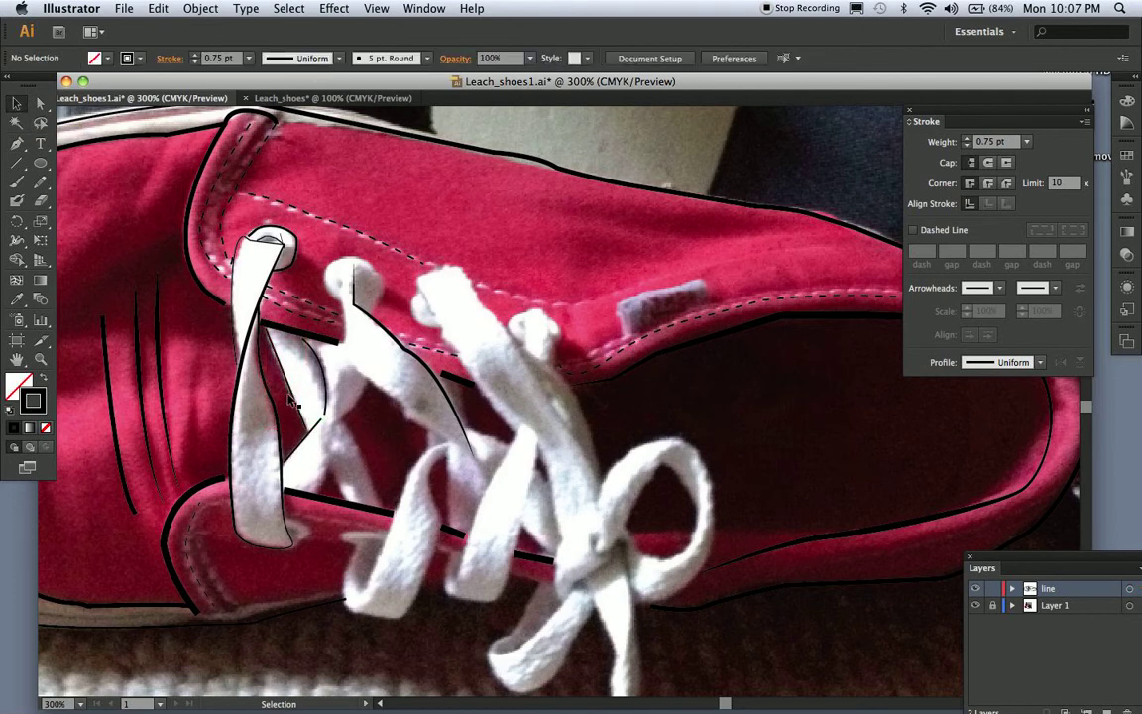
Draw a straight lace edge about 0.19 in long from below the lace crossing down to the lower thick line.
left_click(16, 142)
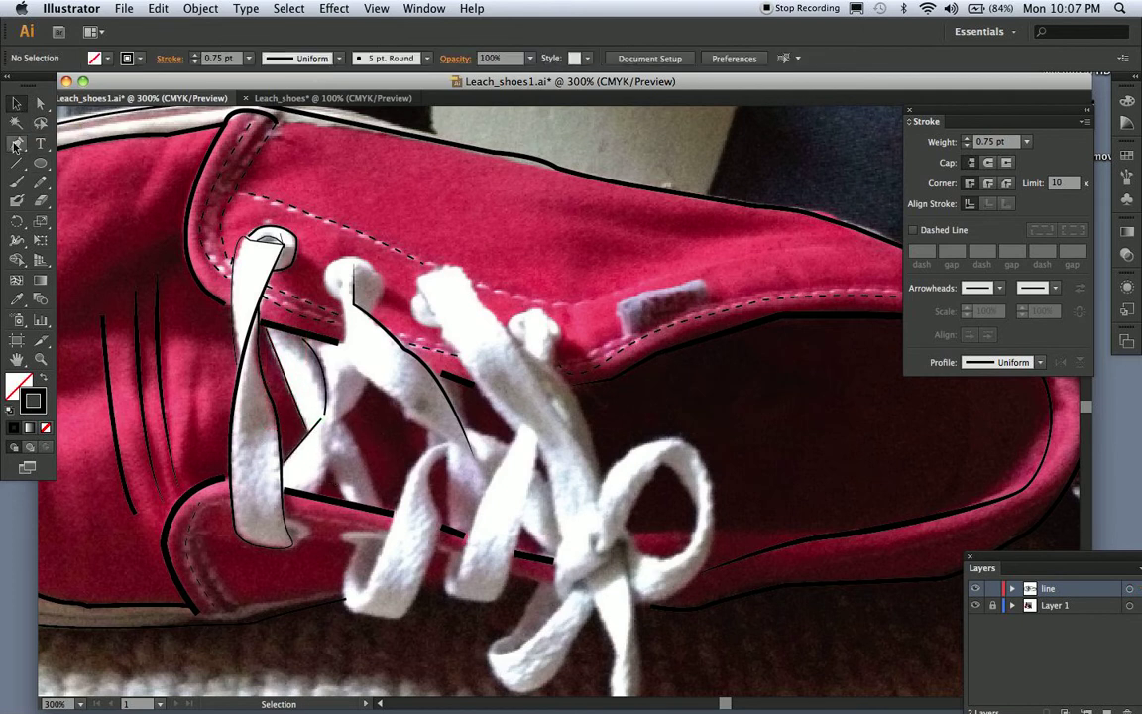
left_click(330, 471)
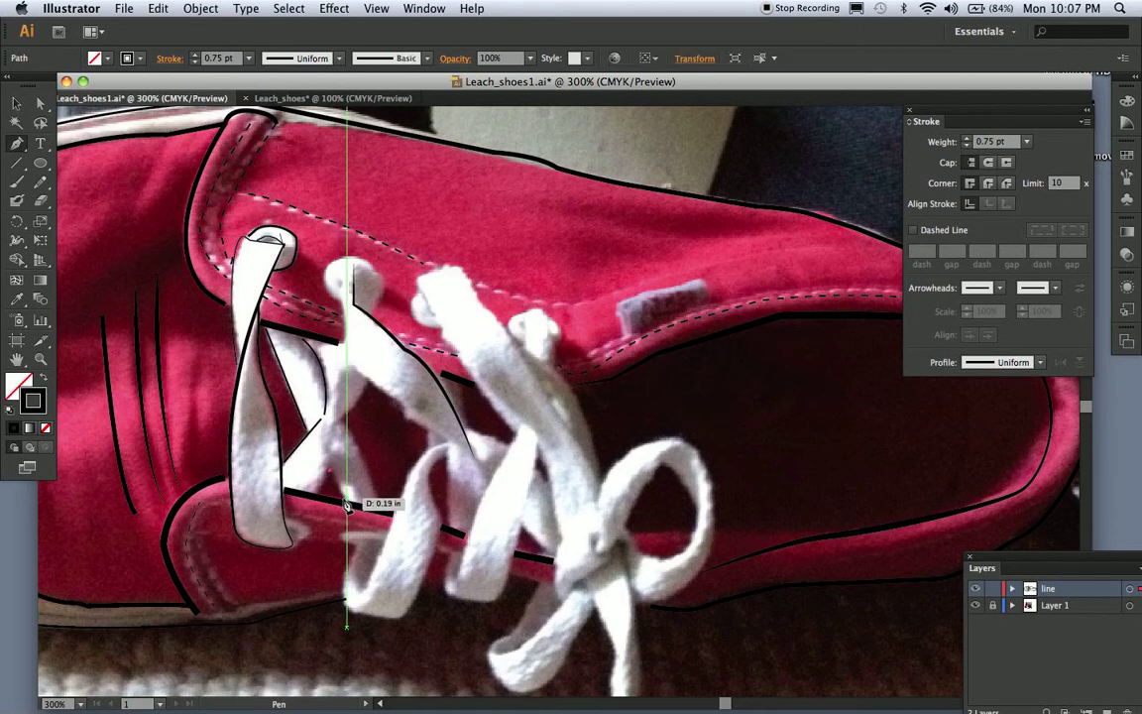
left_click(346, 505)
left_click(14, 103)
Set the stroke weight of the two new straight lace edges to 0.5 pt.
left_click(292, 385)
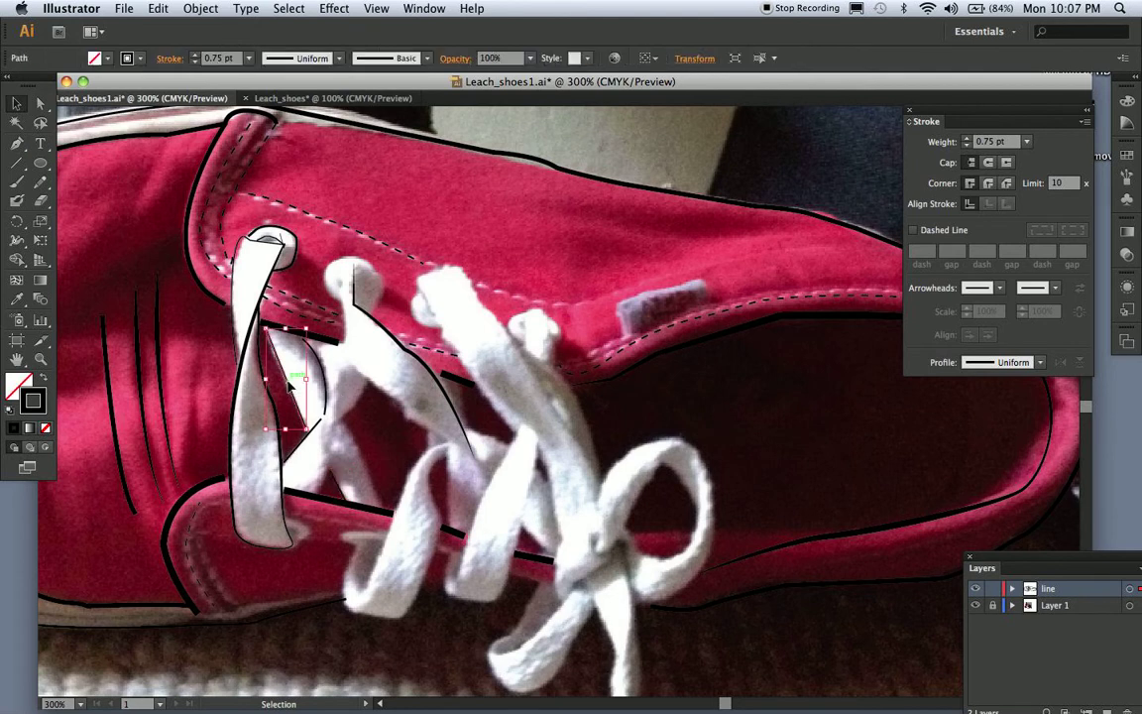
left_click(344, 491, "shift")
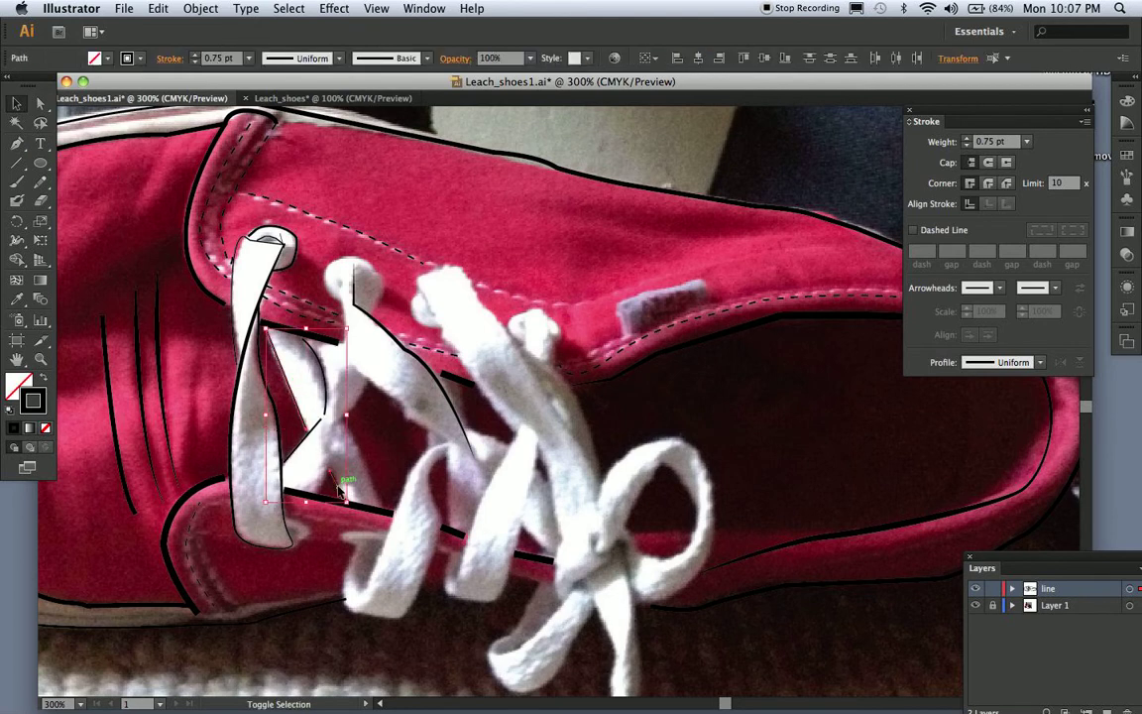
left_click(1026, 142)
left_click(1041, 171)
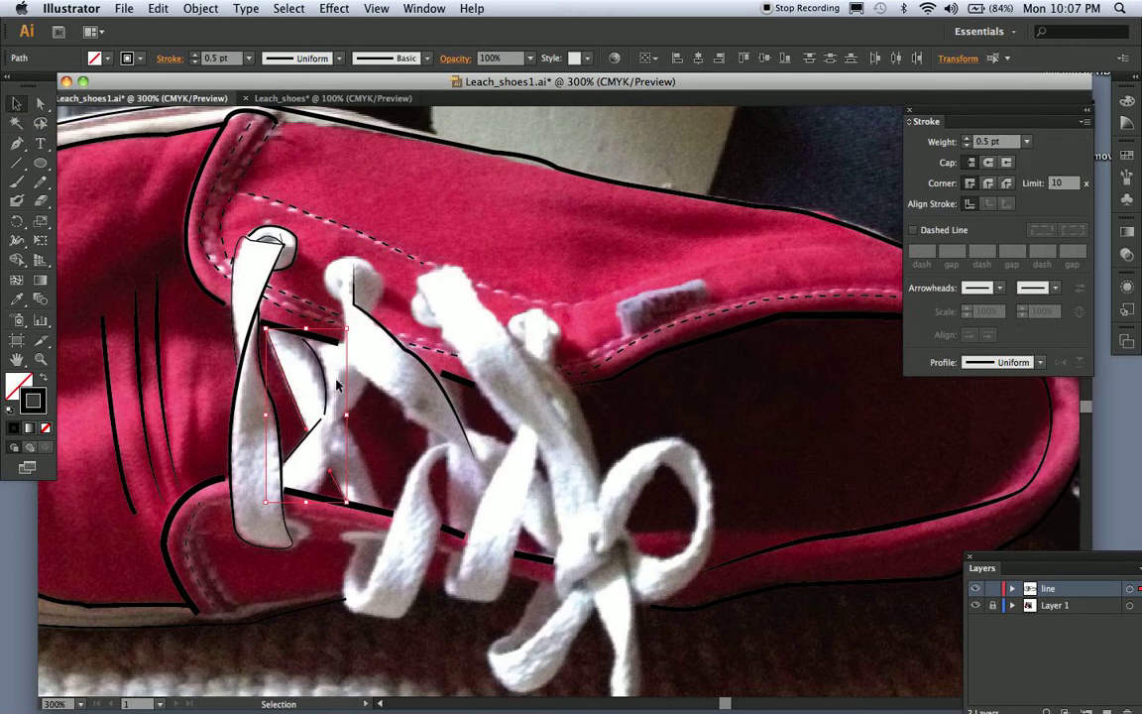
Compare the weights of the neighbouring lace edges, then hide the photo on Layer 1 to examine the line art with nothing selected.
left_click(315, 429)
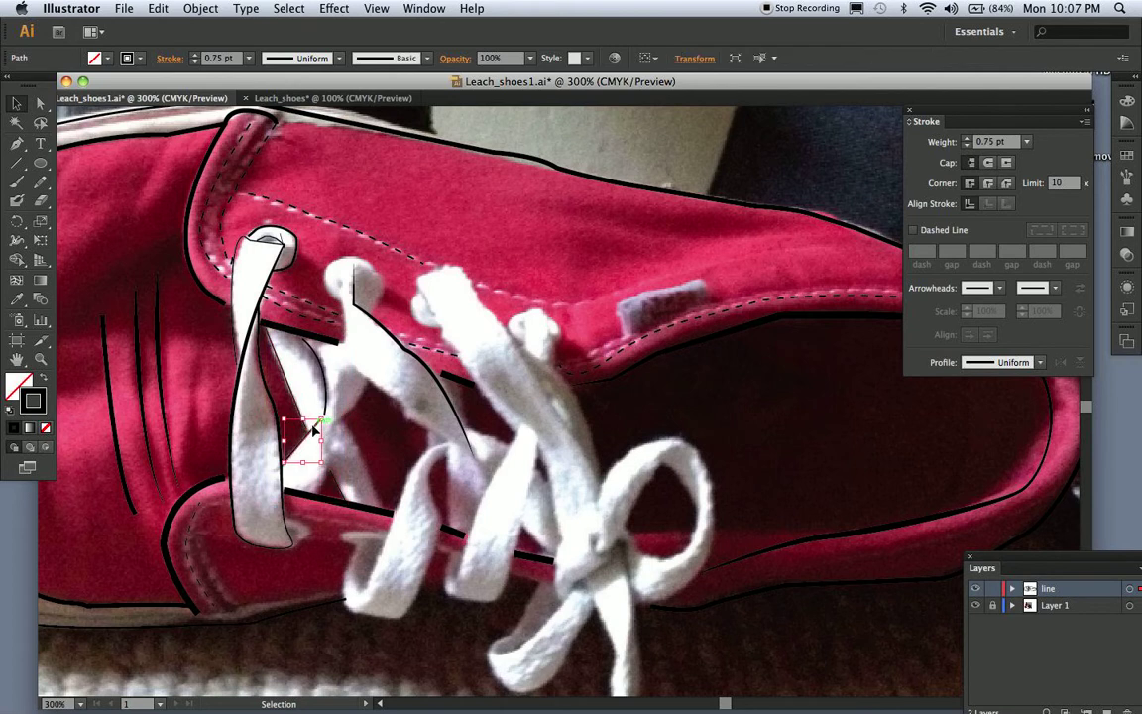
left_click(330, 396)
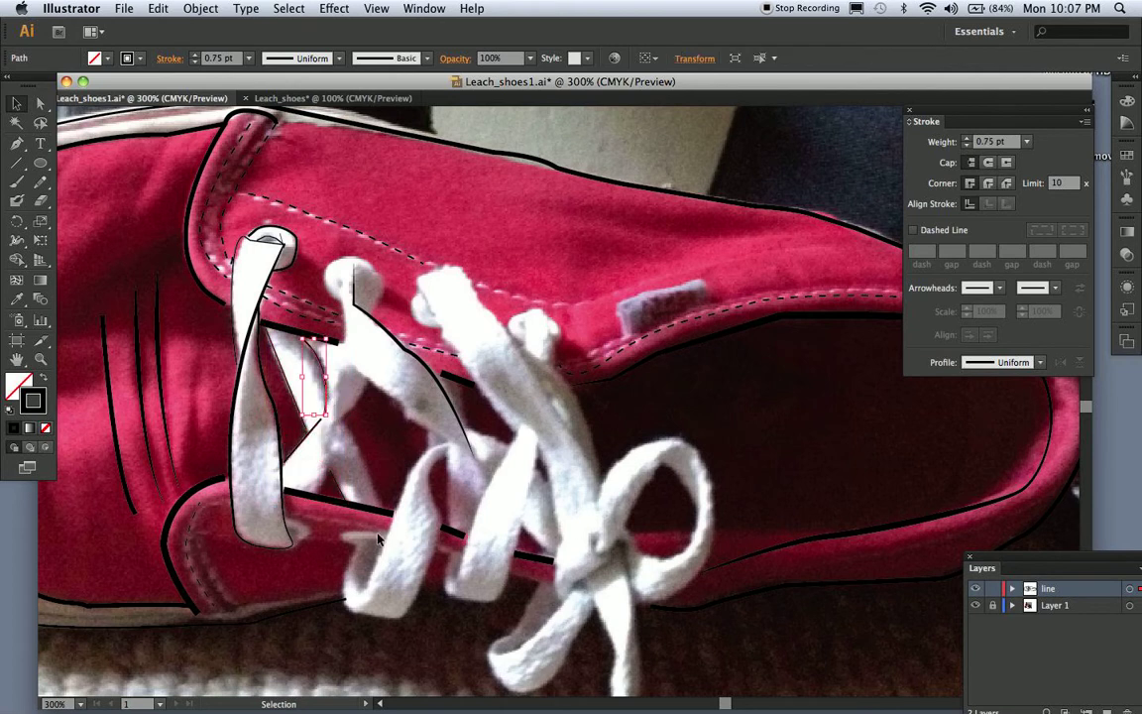
left_click(305, 447)
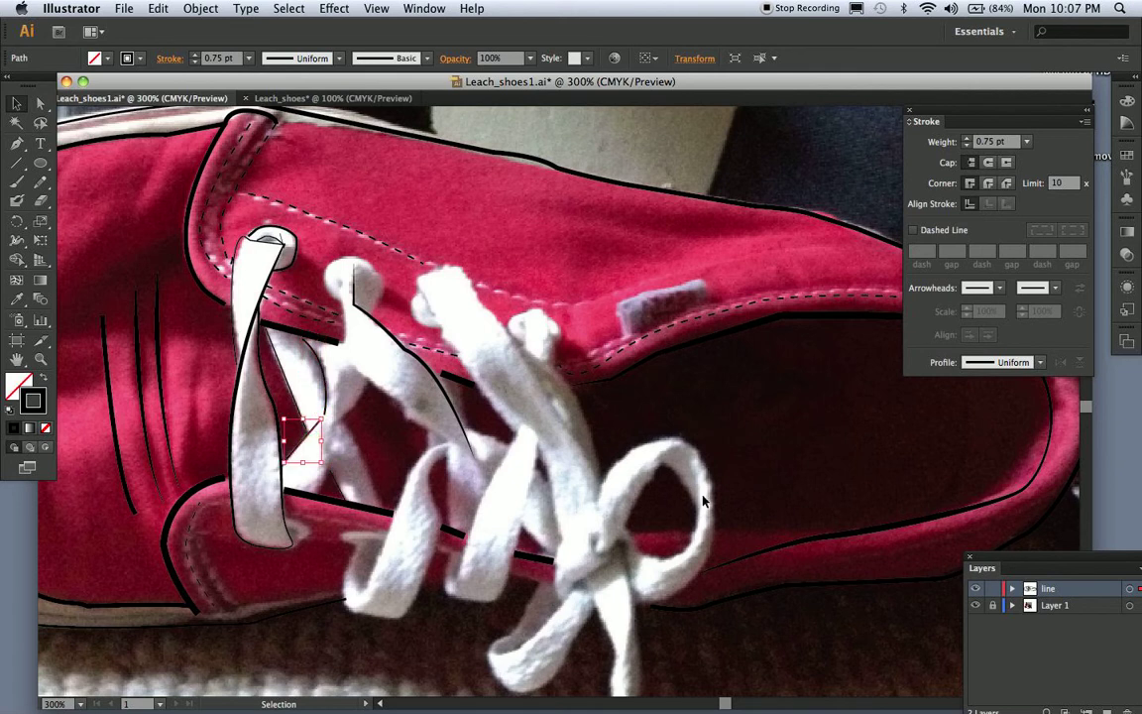
left_click(976, 604)
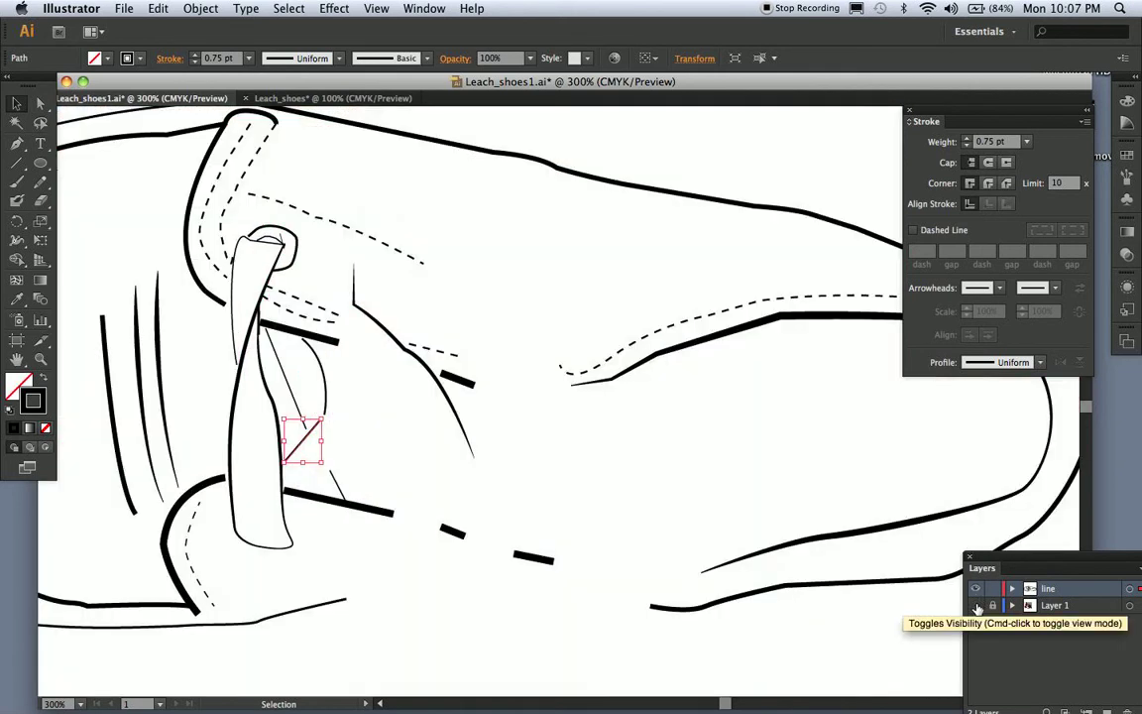
left_click(15, 103)
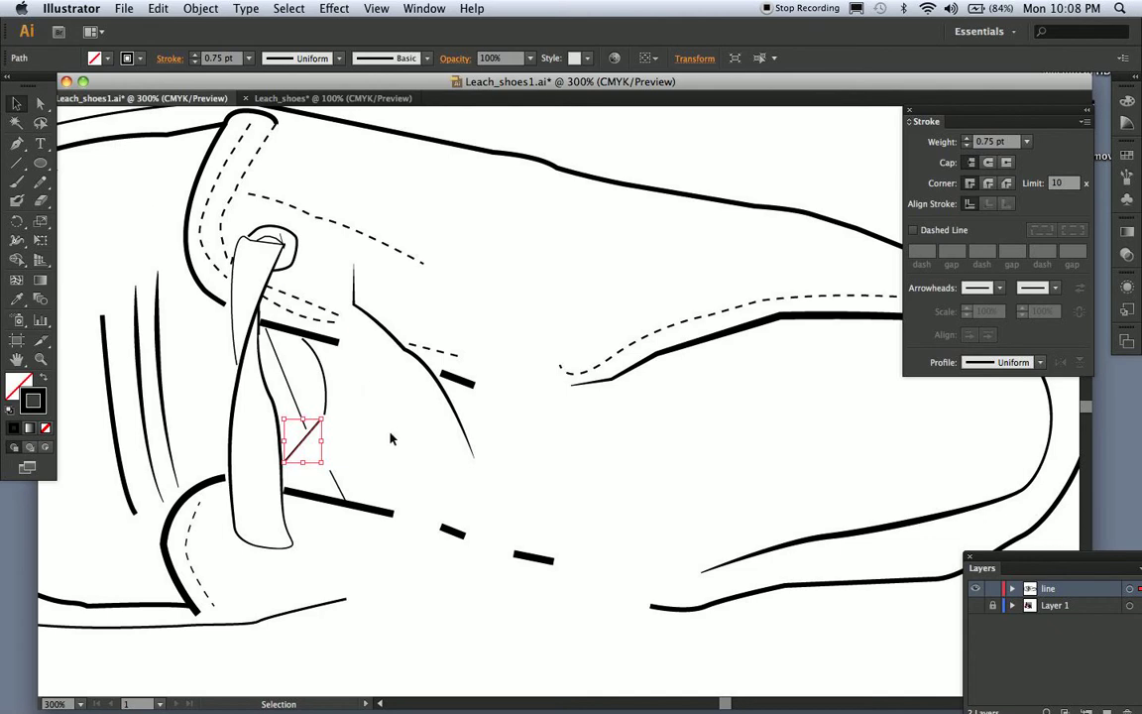
left_click(390, 436)
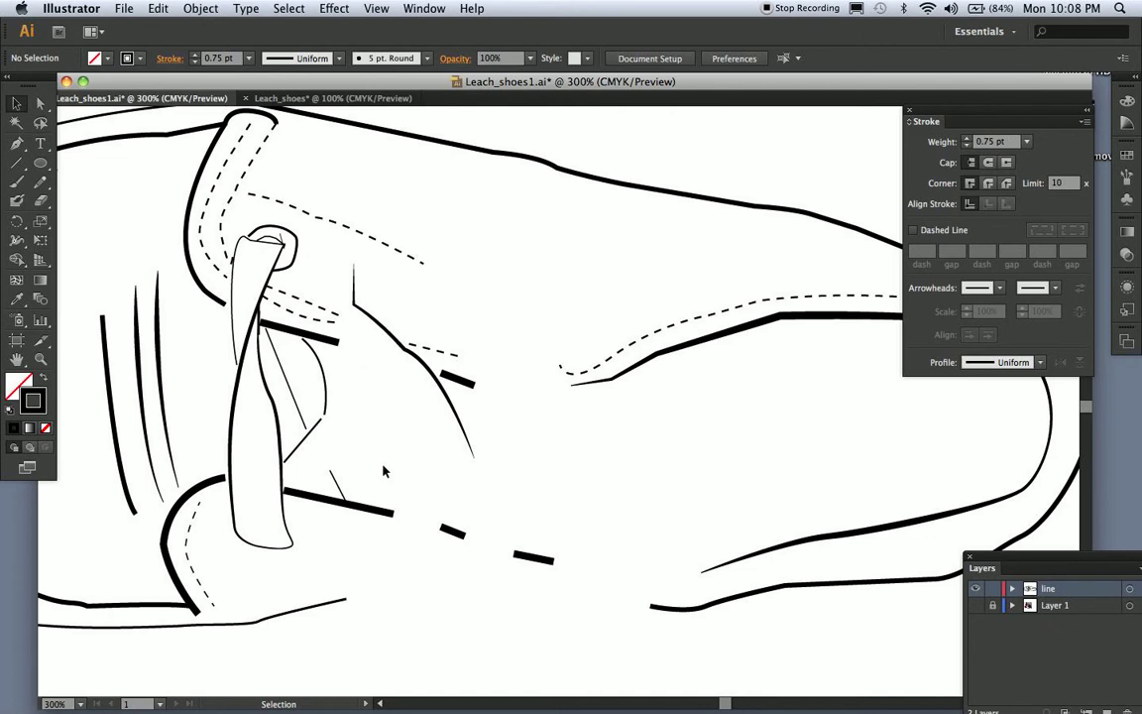
Shift the curved lace edge slightly up so that its upper end meets the thick line above it.
left_click(311, 344)
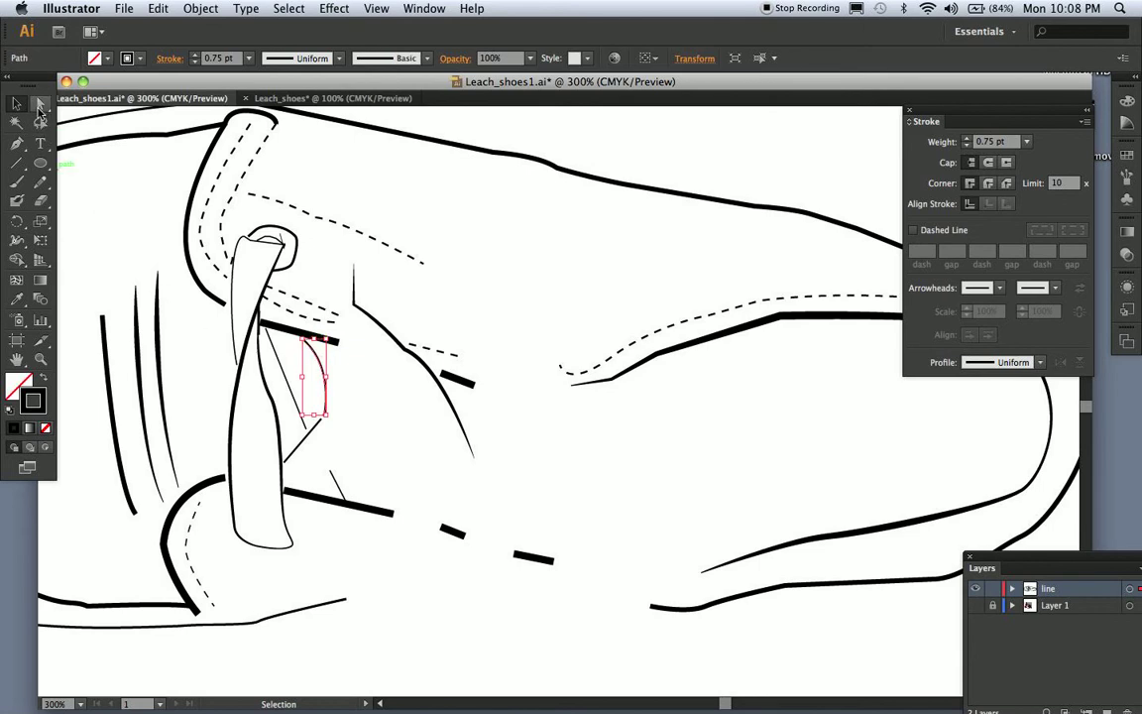
left_click(40, 103)
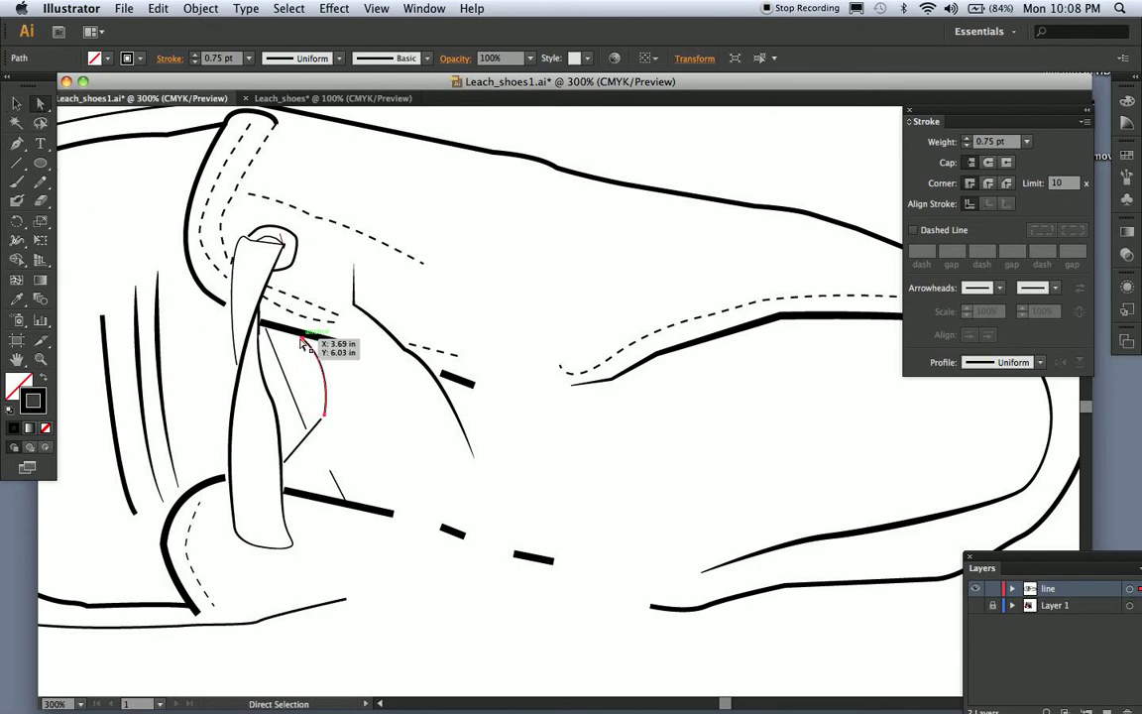
left_click_drag(303, 341, 301, 337)
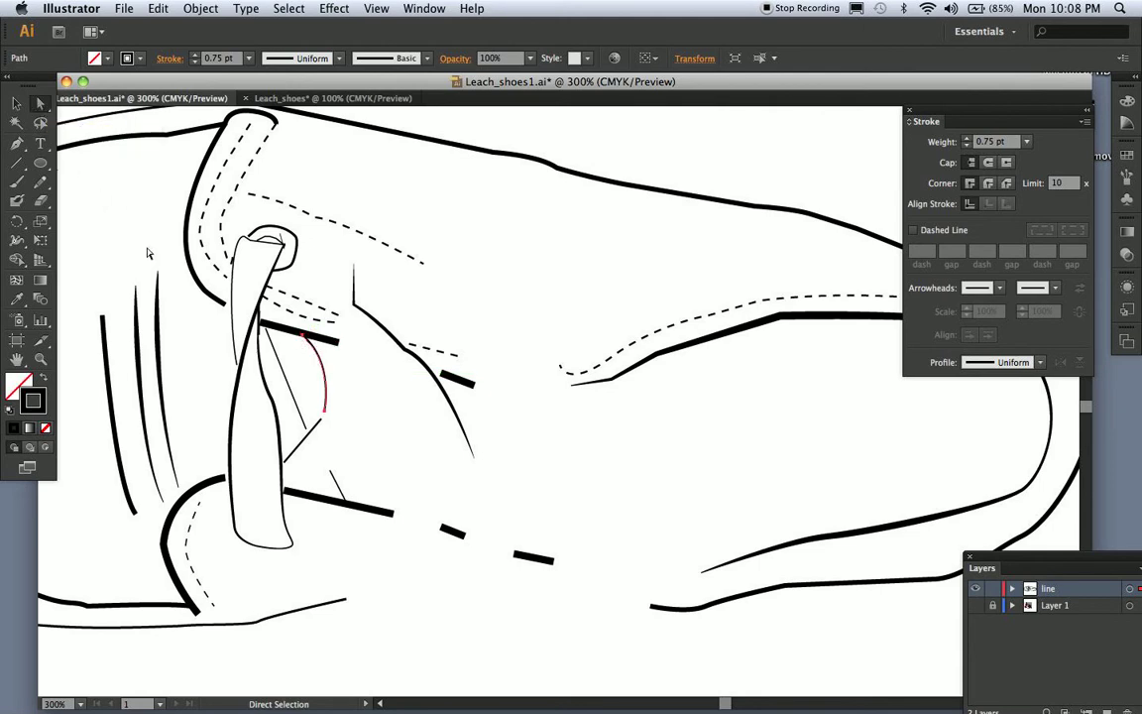
Extend the straight lace edge's upper end to the thick line, and the short upper thick segment's end to the second lace's edge.
left_click(266, 330)
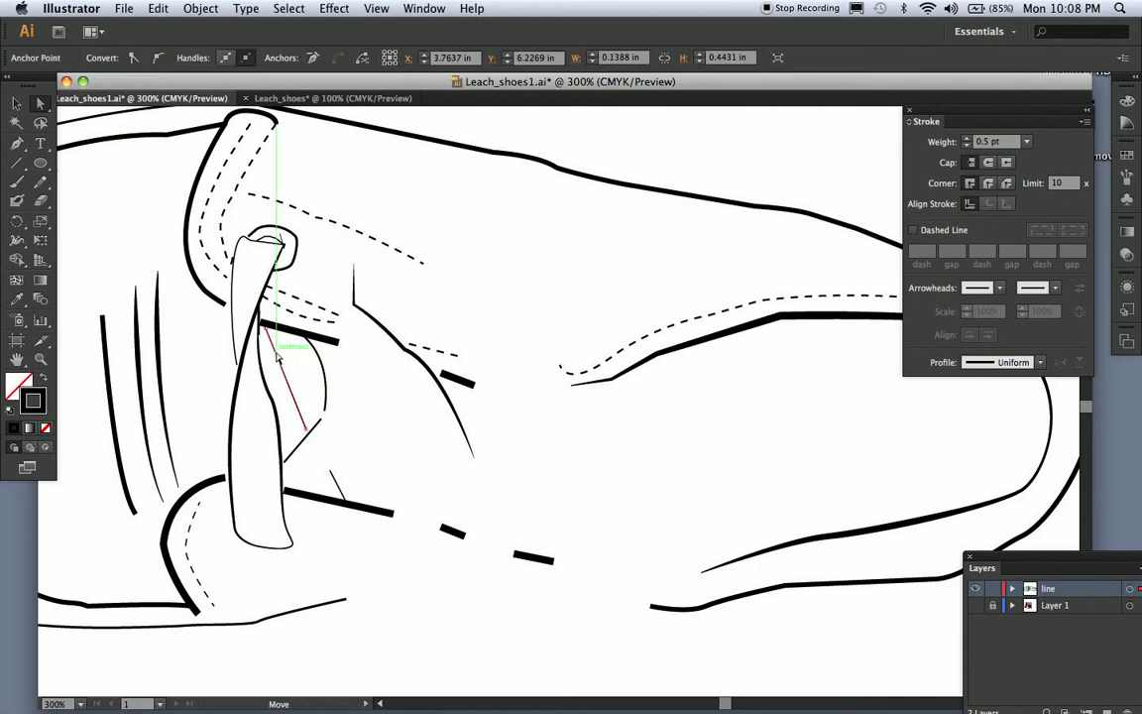
left_click_drag(266, 332, 266, 326)
mouse_move(307, 429)
left_mouse_down()
mouse_move(326, 410)
mouse_move(308, 436)
left_mouse_up()
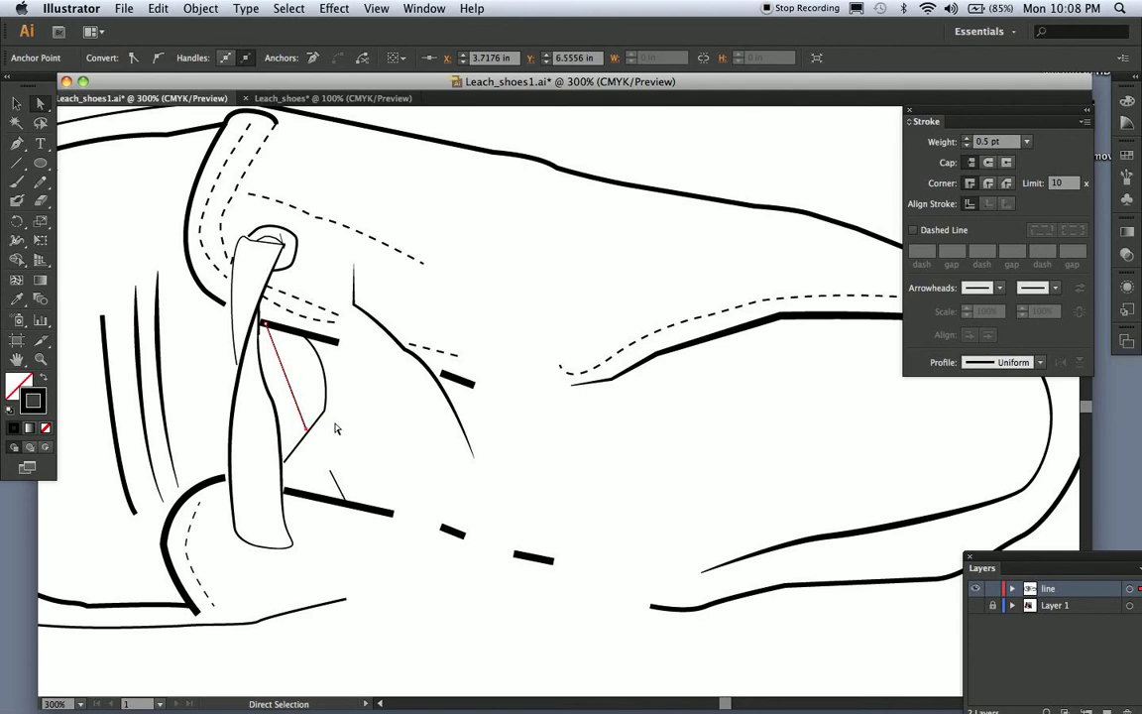
left_click_drag(455, 382, 434, 377)
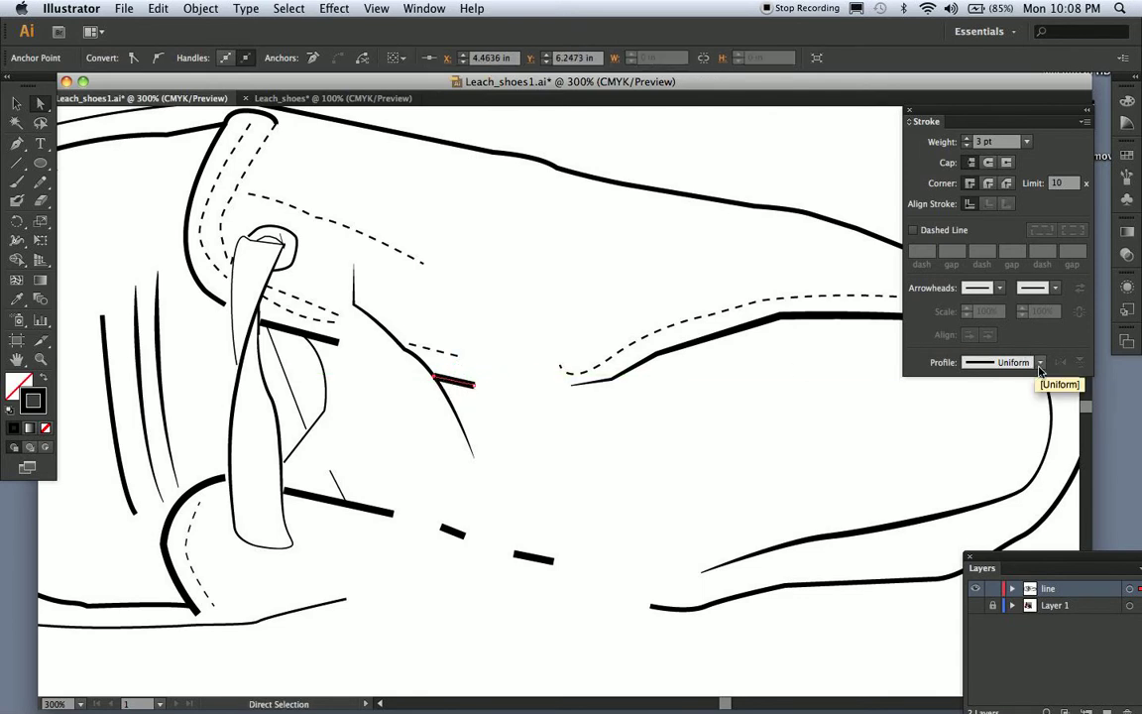
Try Width Profile 1 on the short thick segment at the second lace's edge.
left_click(1021, 359)
left_click(1017, 416)
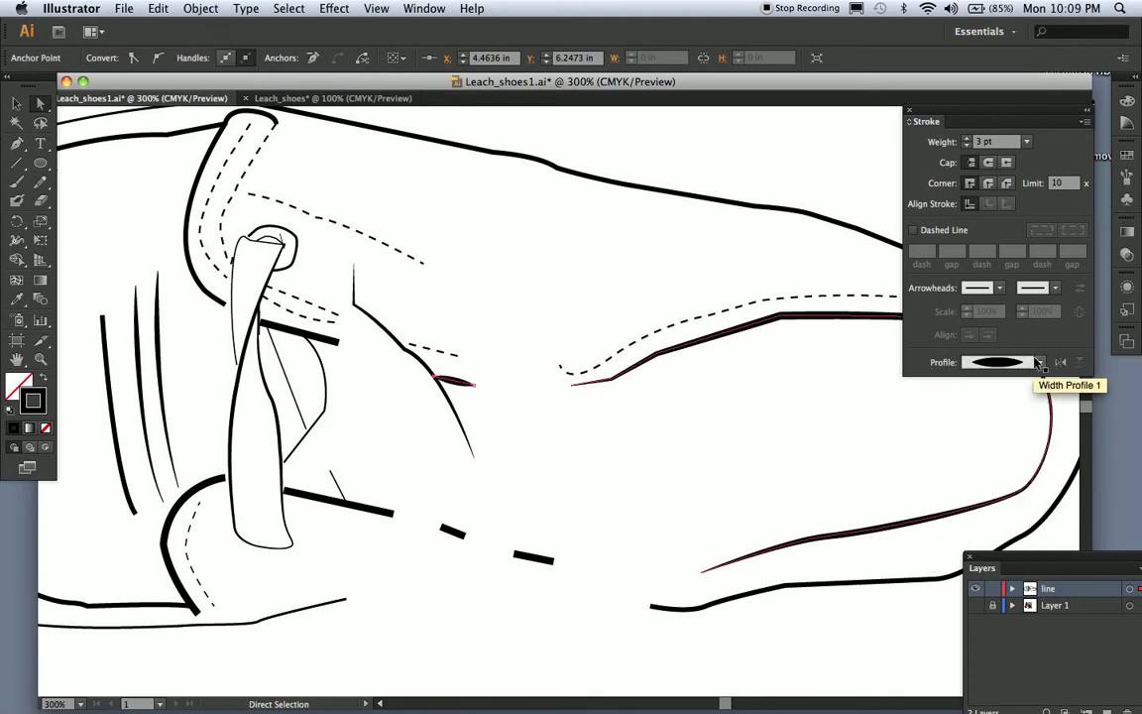
key("super+z")
left_click(16, 103)
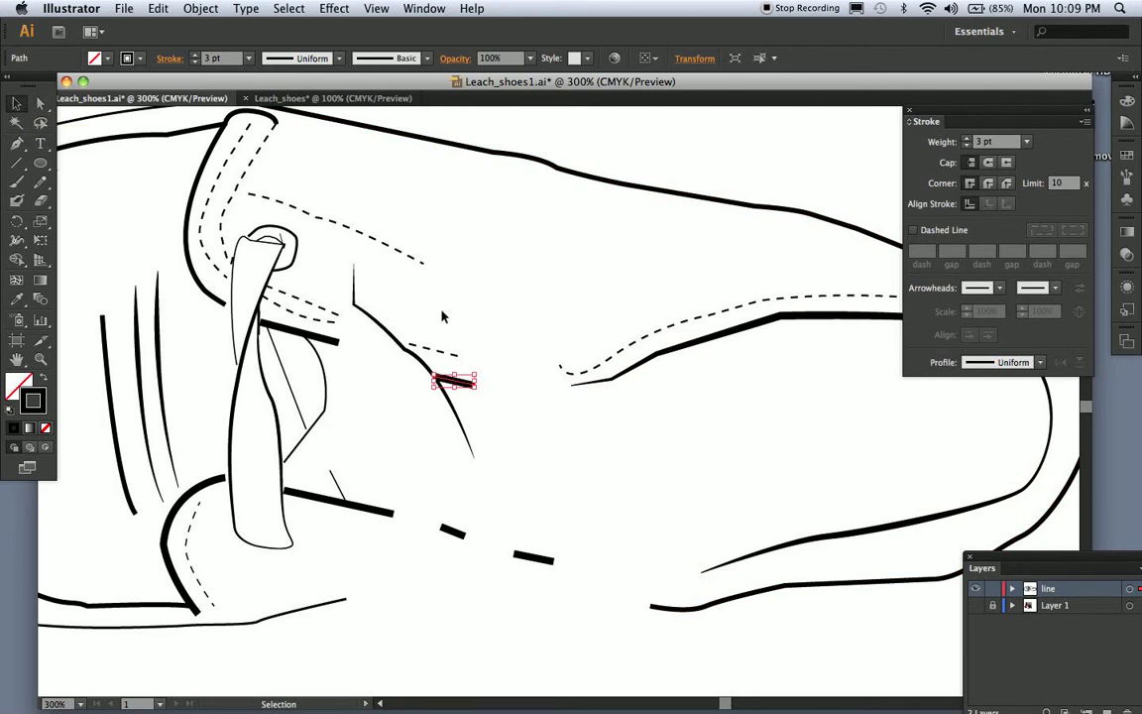
left_click(523, 444)
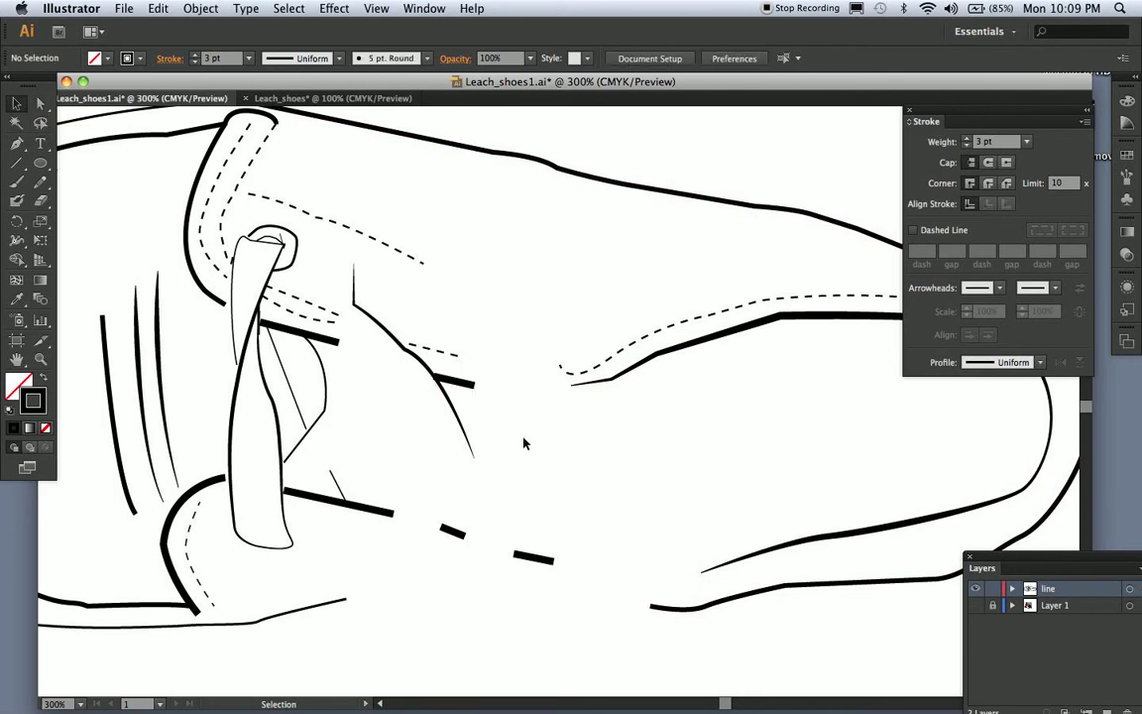
Show the photo on Layer 1 again behind the line art.
left_click(976, 605)
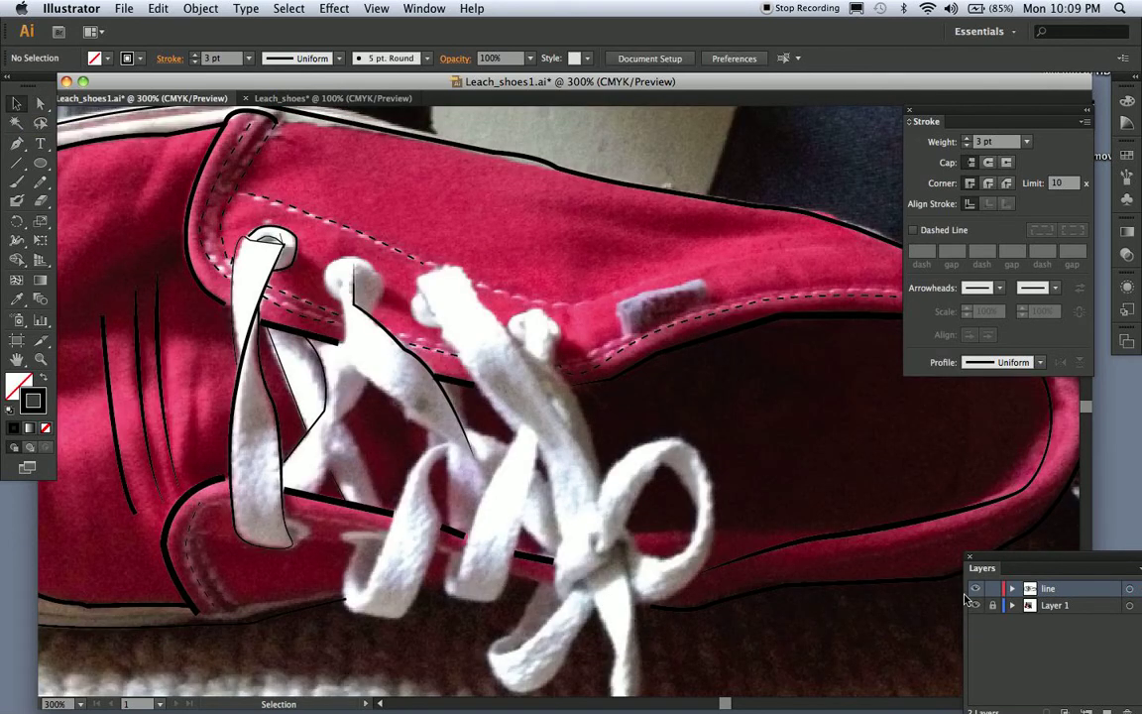
key("a")
key("super+minus")
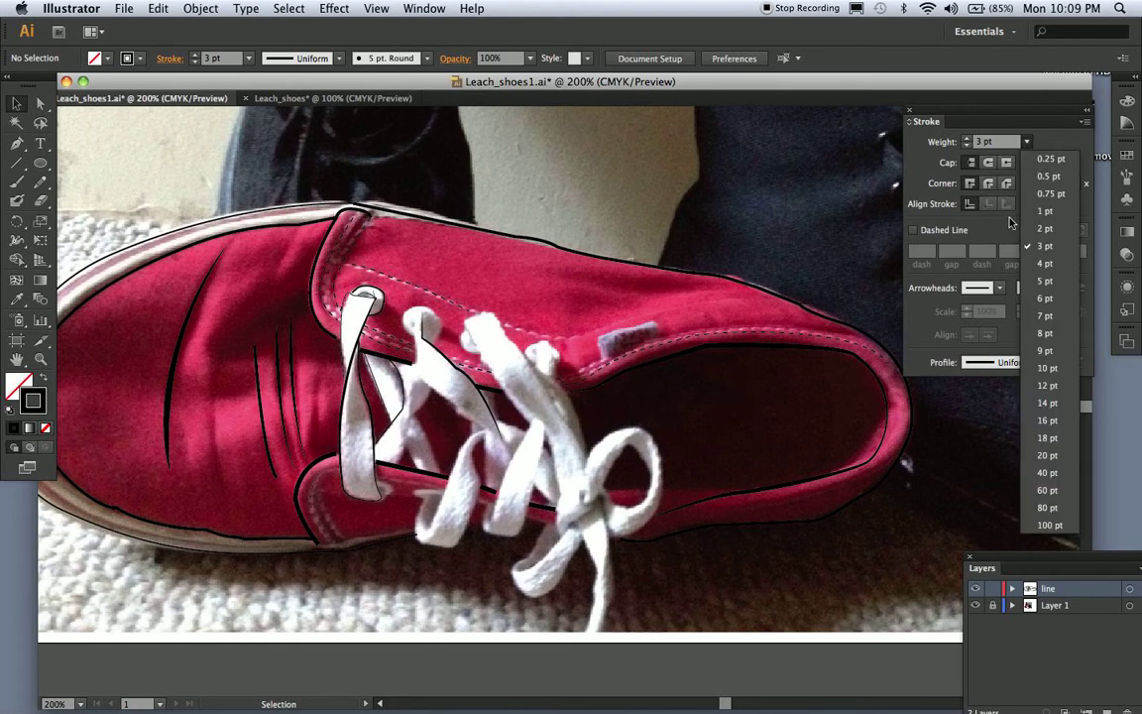
With nothing selected, set the stroke weight to 3.5 pt and turn on the dashed line option.
left_click(982, 142)
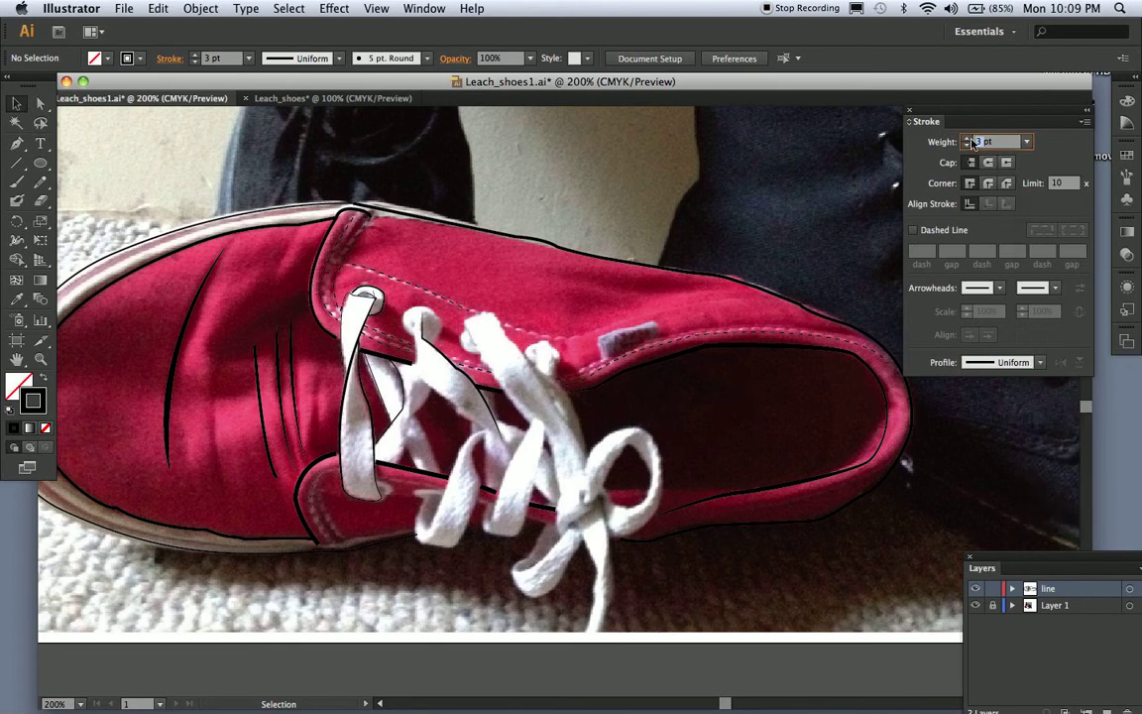
type("3.5")
left_click(913, 230)
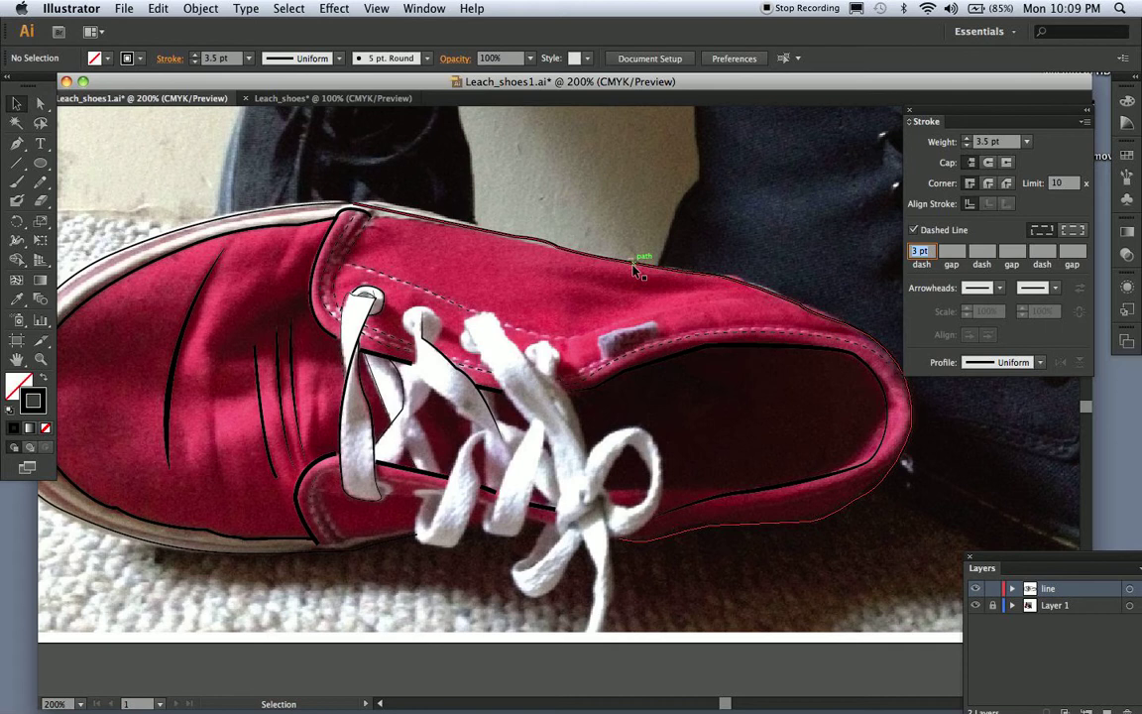
key("a")
key("v")
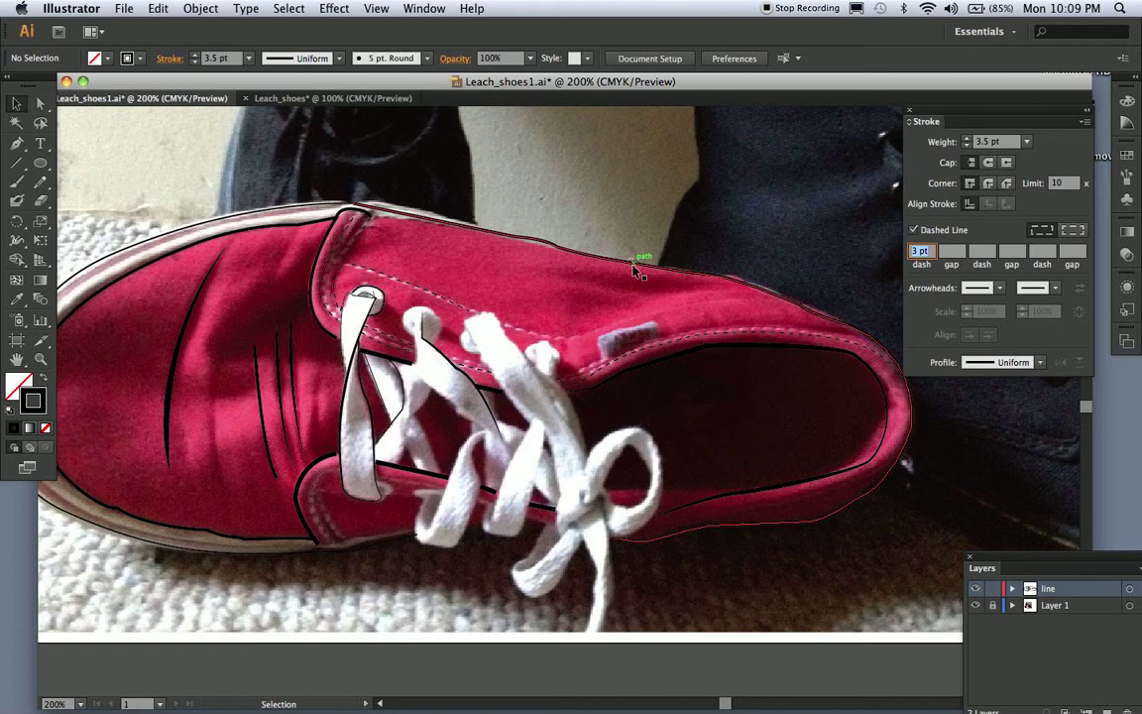